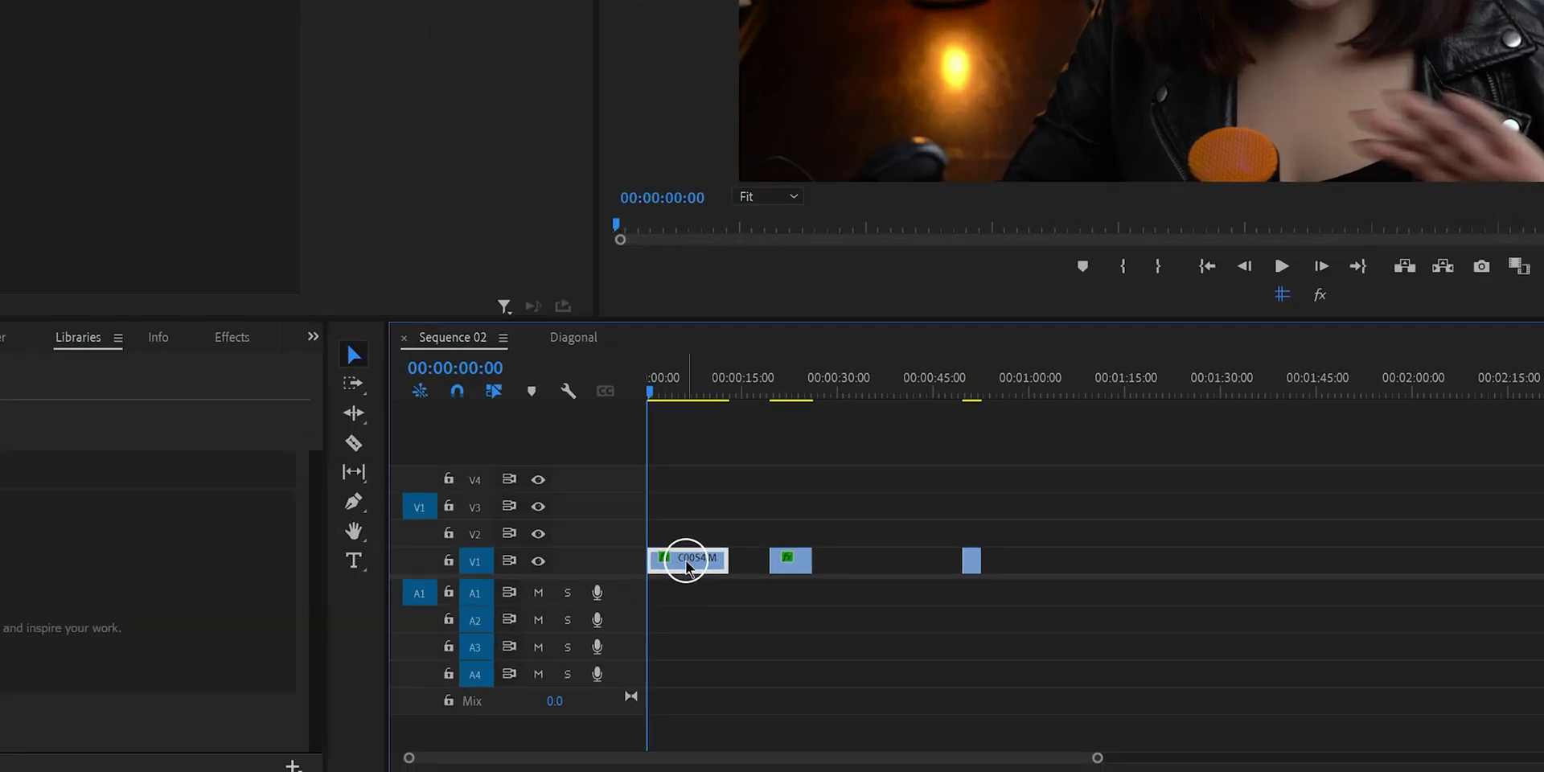
Move C0054 up to V2 and extend C0055 on V1 to start at 00:00:00:00.
{"action": "left_click_drag", "start_coordinate": [716, 653], "coordinate": [718, 638]}
{"action": "left_click_drag", "start_coordinate": [773, 560], "coordinate": [678, 568]}
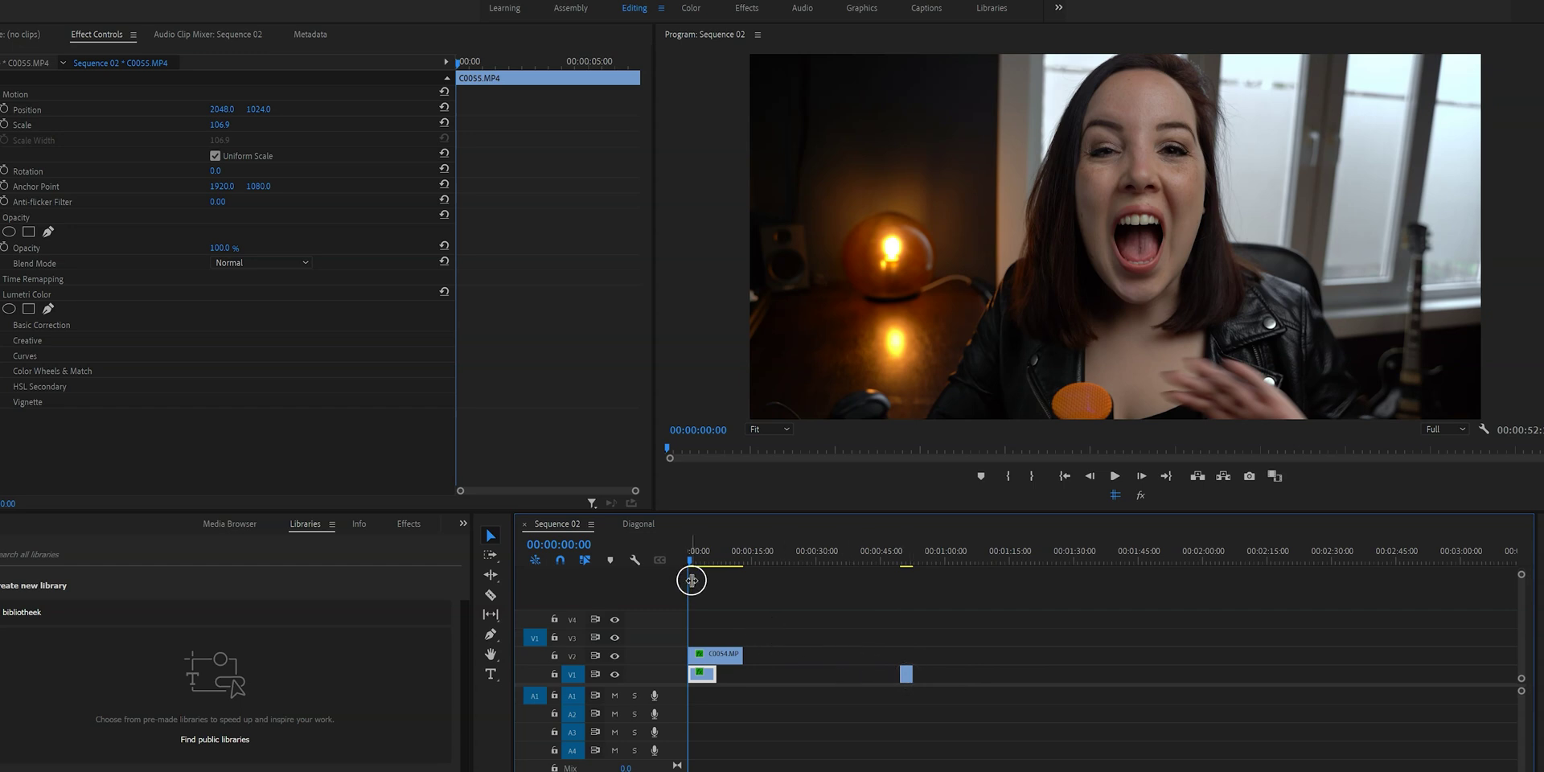
Search the Effects panel for 'crop' and apply the Crop effect to C0054 on V2.
{"action": "left_click", "coordinate": [1315, 131]}
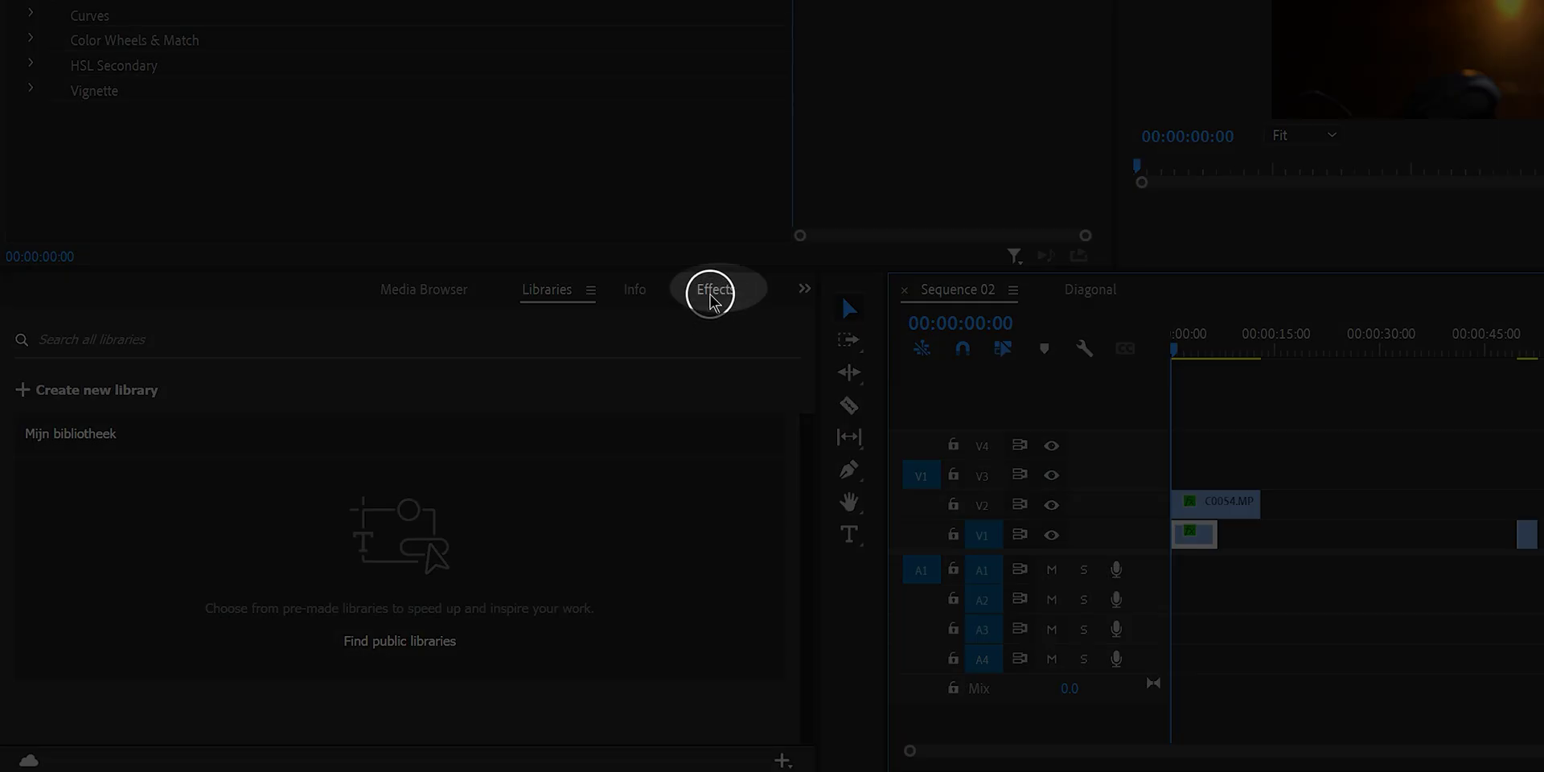
{"action": "left_click", "coordinate": [403, 529]}
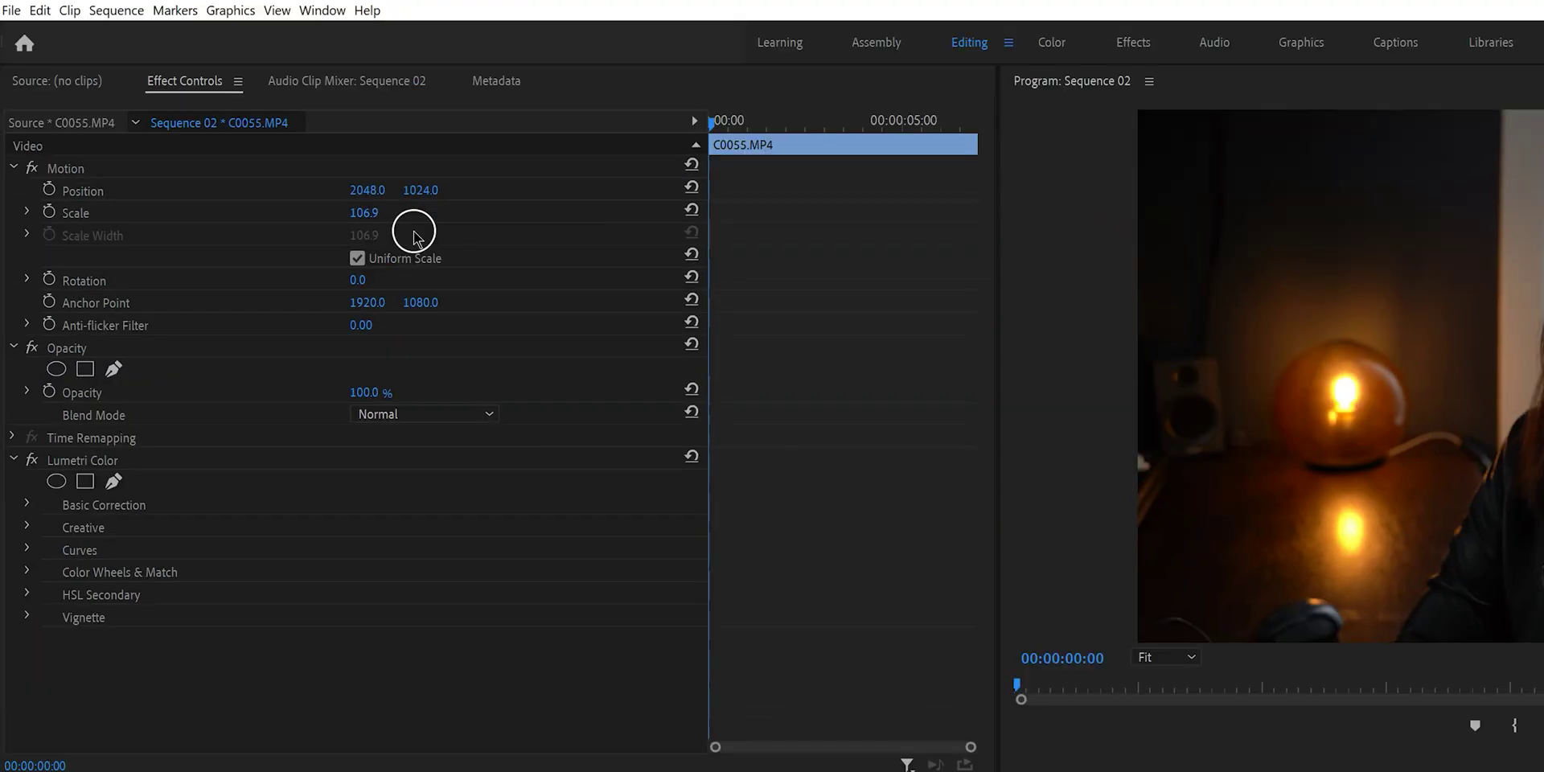
{"action": "left_click", "coordinate": [307, 13]}
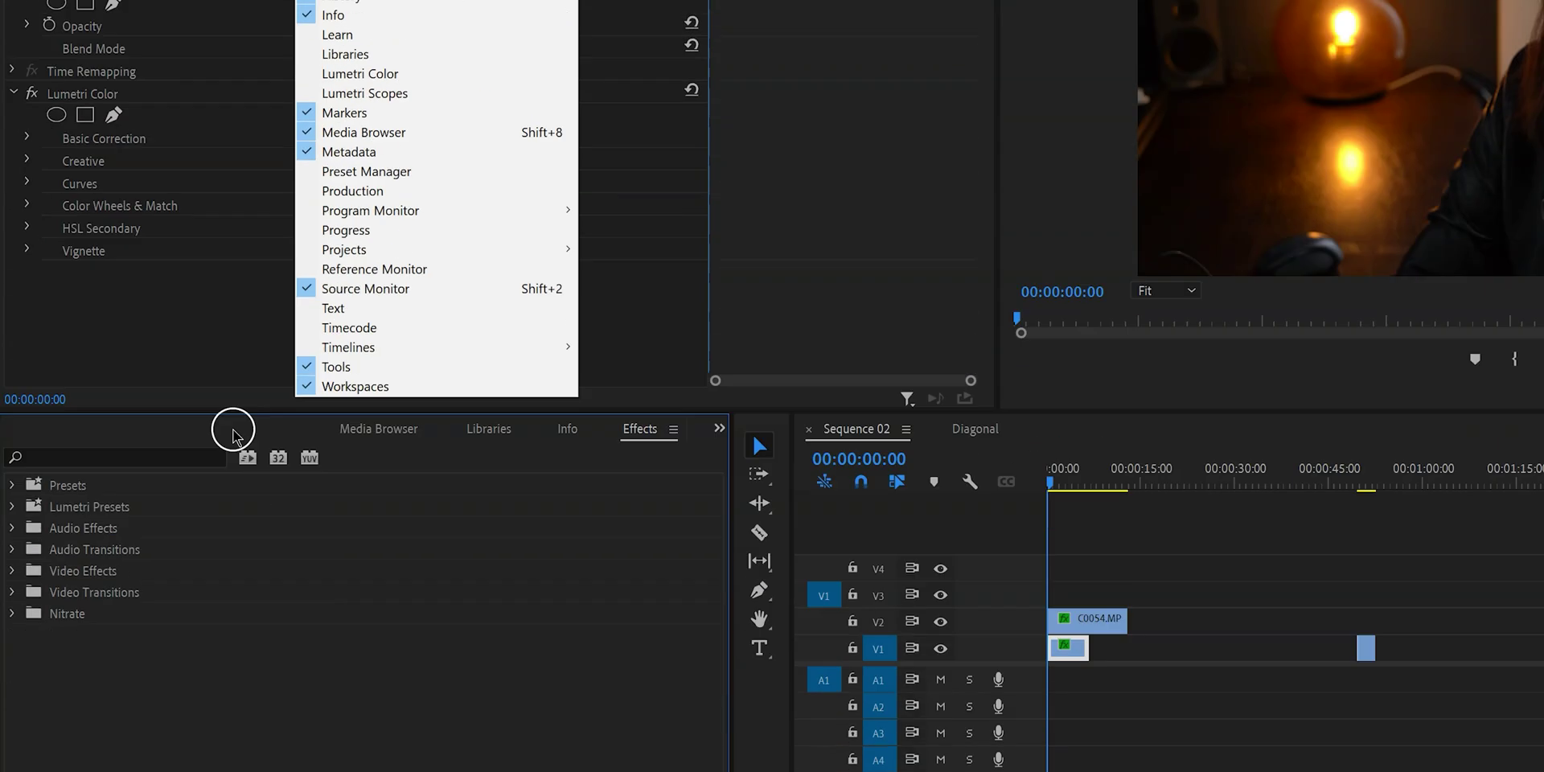
{"action": "left_click", "coordinate": [172, 456]}
{"action": "type", "text": "crop"}
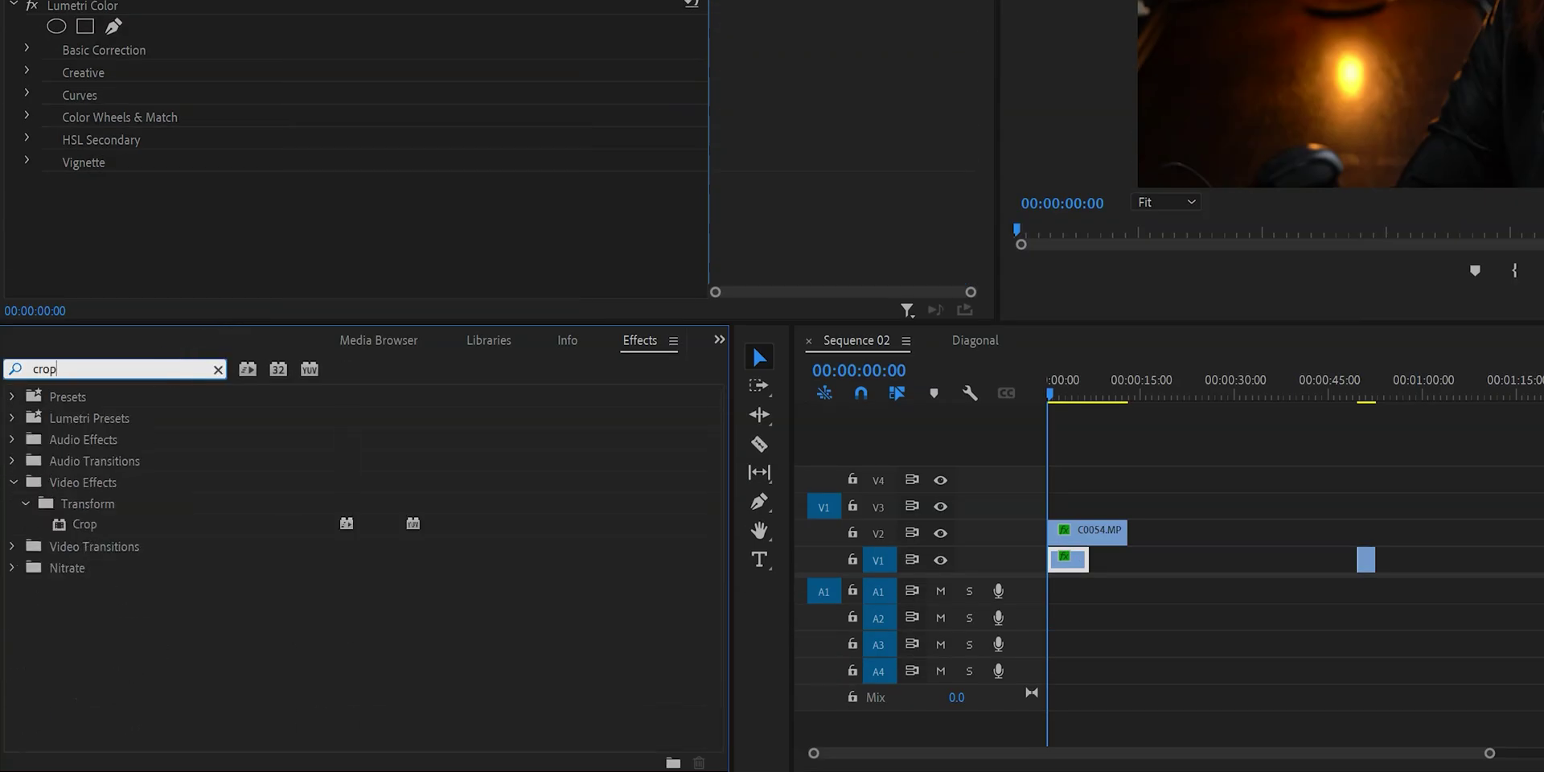
{"action": "left_click_drag", "start_coordinate": [85, 523], "coordinate": [1063, 533]}
{"action": "left_click_drag", "start_coordinate": [642, 532], "coordinate": [644, 532]}
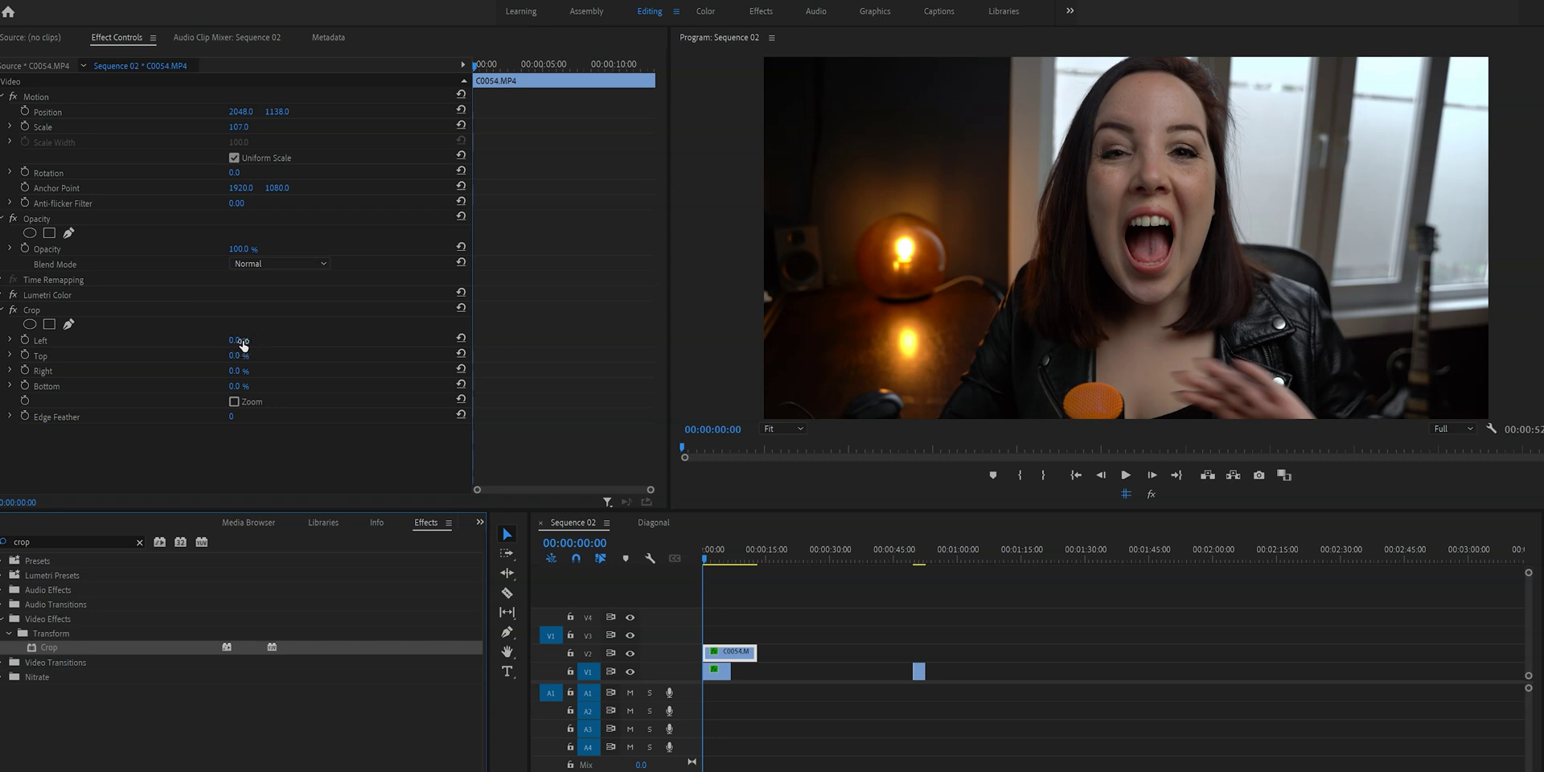
Crop C0054 25% on left and right and shift its Position X to about 1011.
{"action": "left_click", "coordinate": [243, 341]}
{"action": "type", "text": "25"}
{"action": "left_click", "coordinate": [248, 370]}
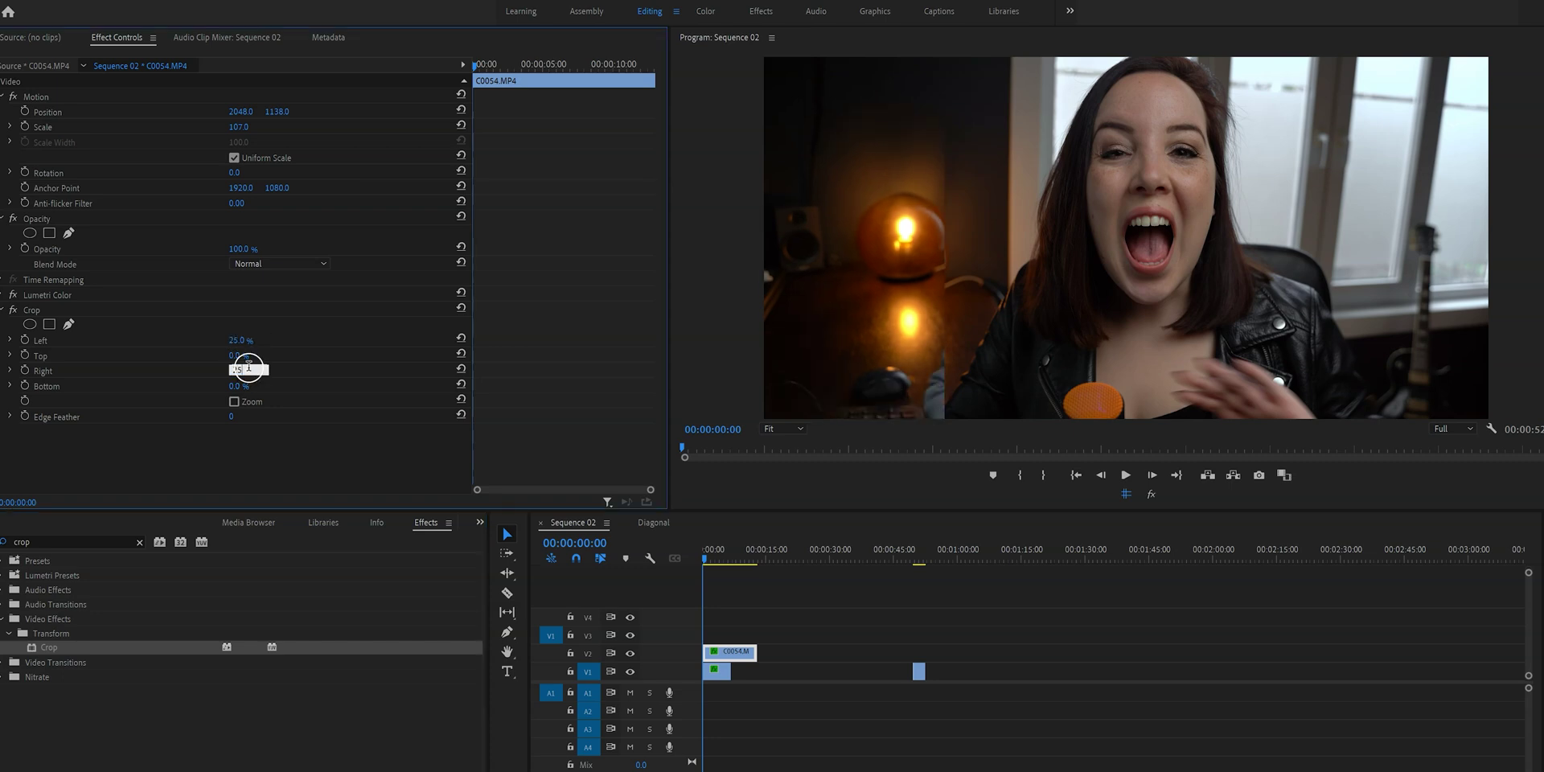
{"action": "key", "text": "Return"}
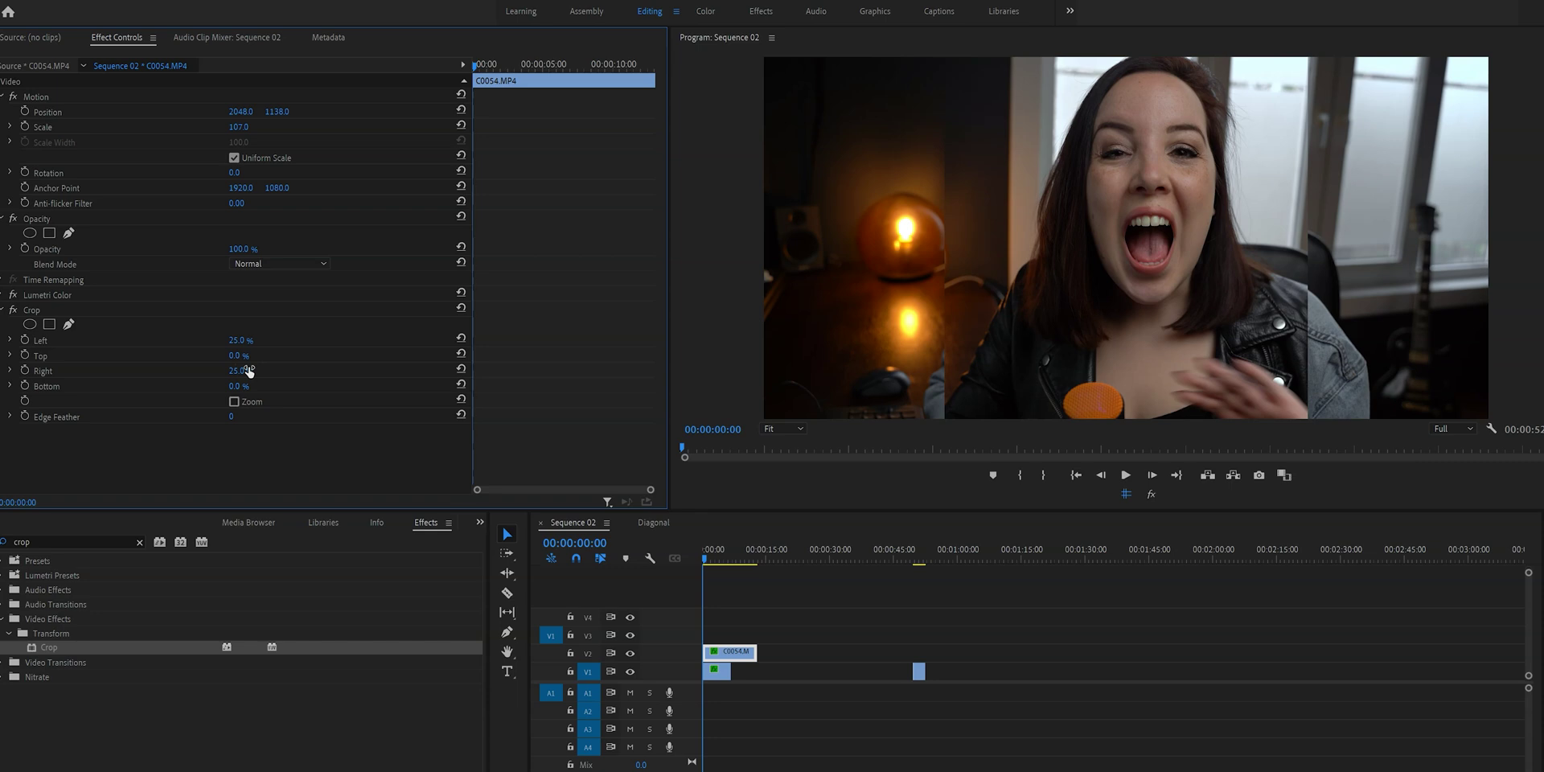
{"action": "left_click", "coordinate": [244, 373]}
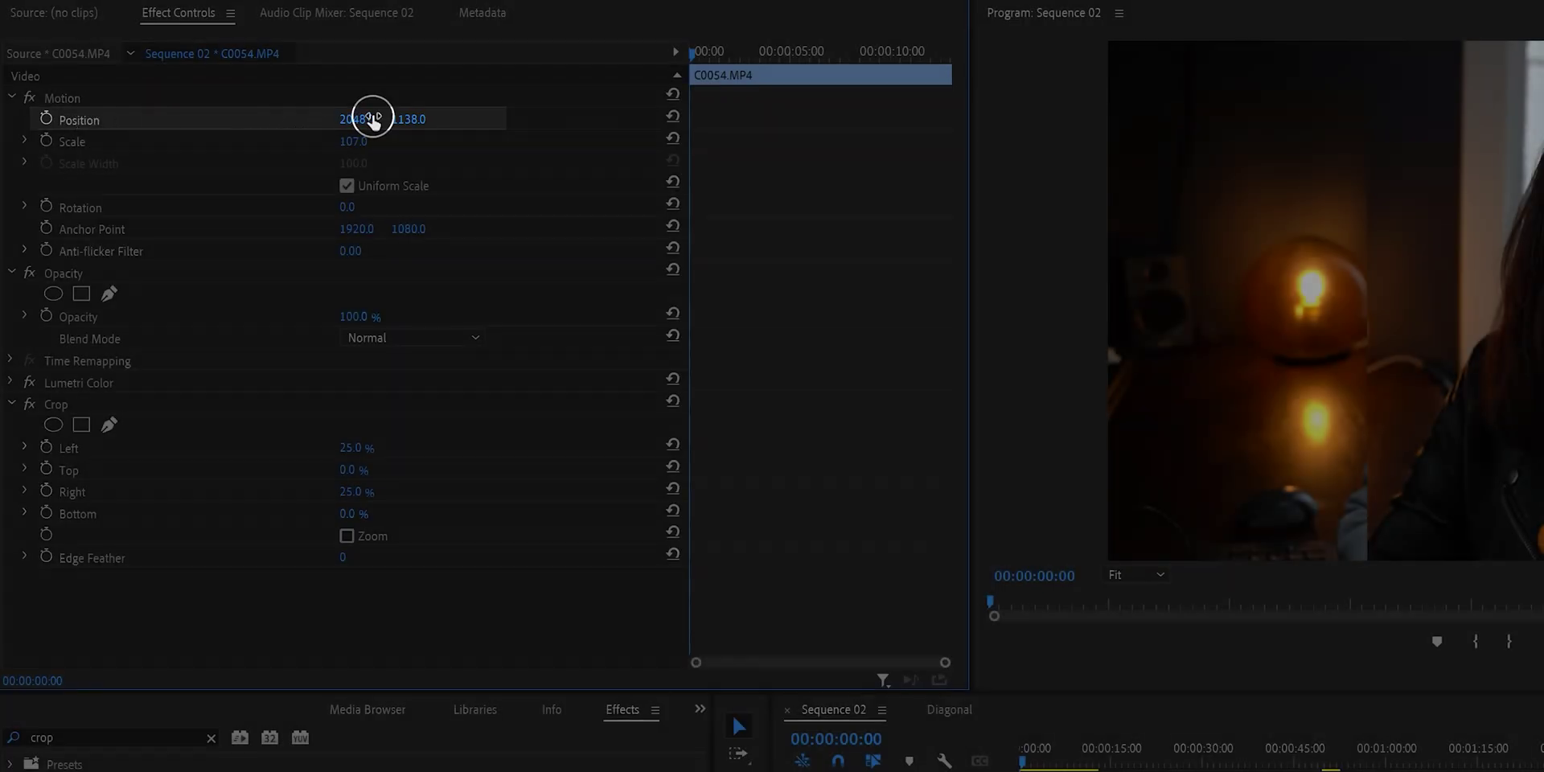
{"action": "left_click_drag", "start_coordinate": [369, 117], "coordinate": [39, 147]}
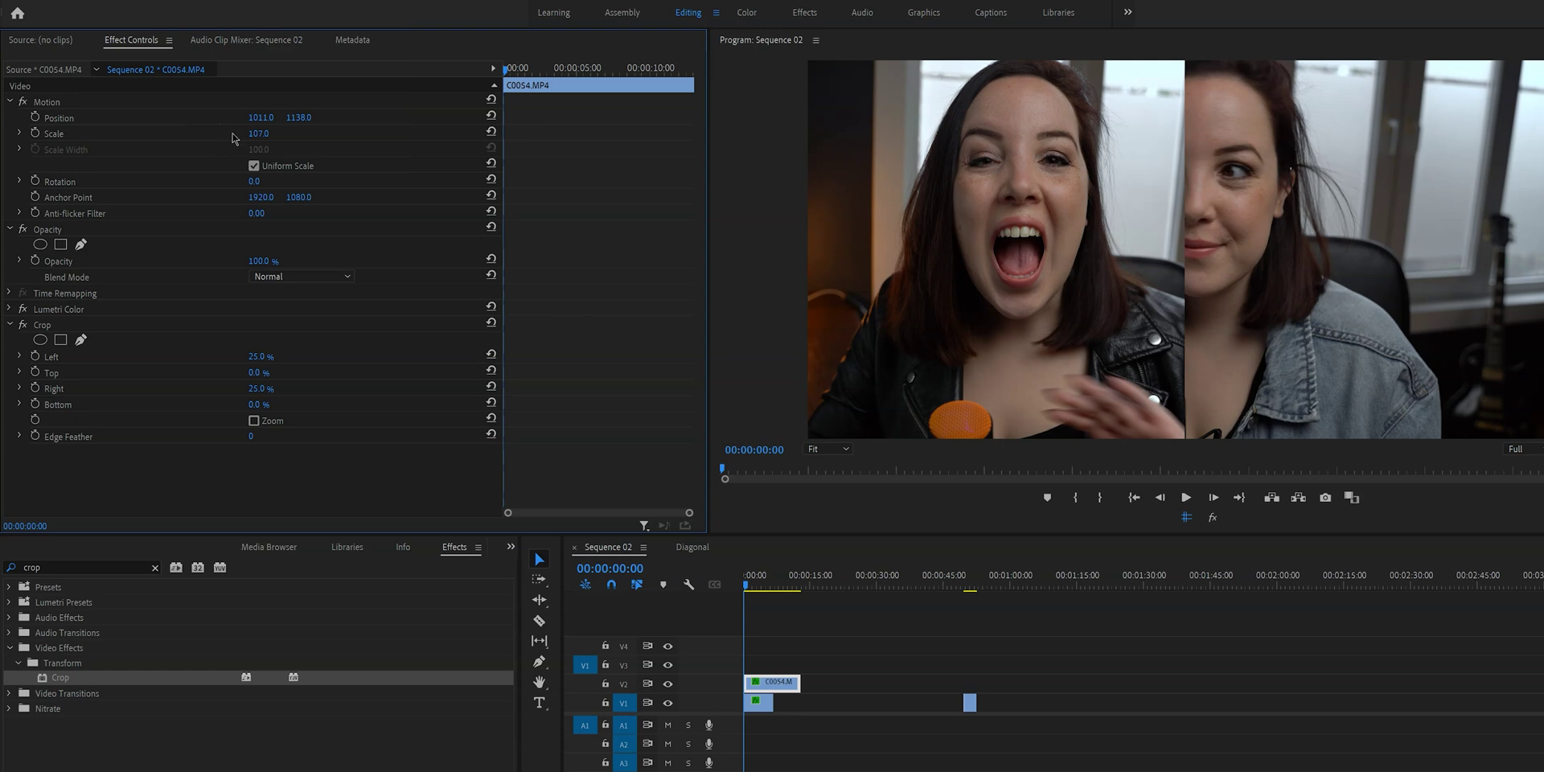
{"action": "left_click", "coordinate": [763, 103]}
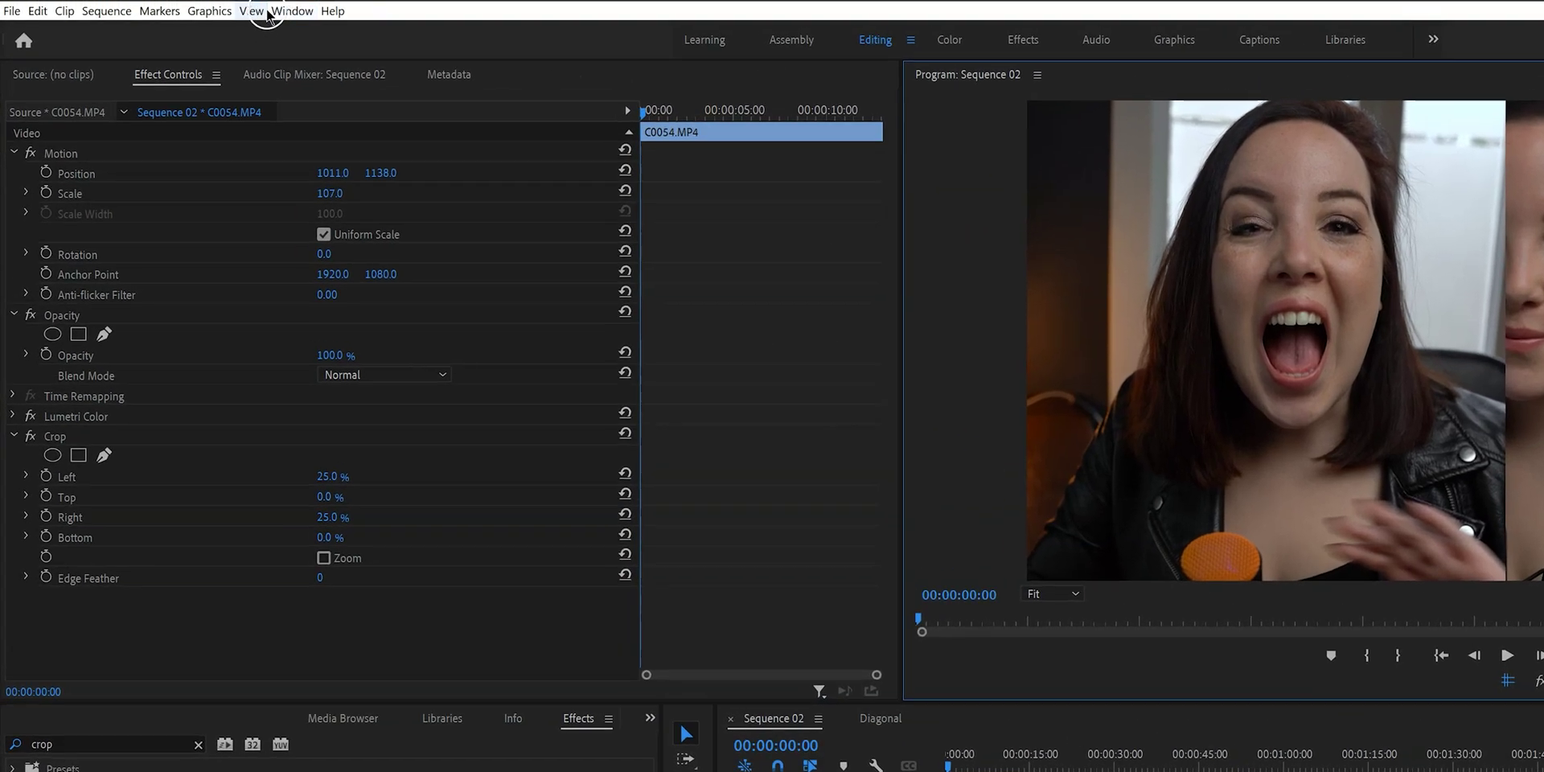
Turn on Show Guides and add a guides toggle button to the Program Monitor.
{"action": "left_click", "coordinate": [257, 10]}
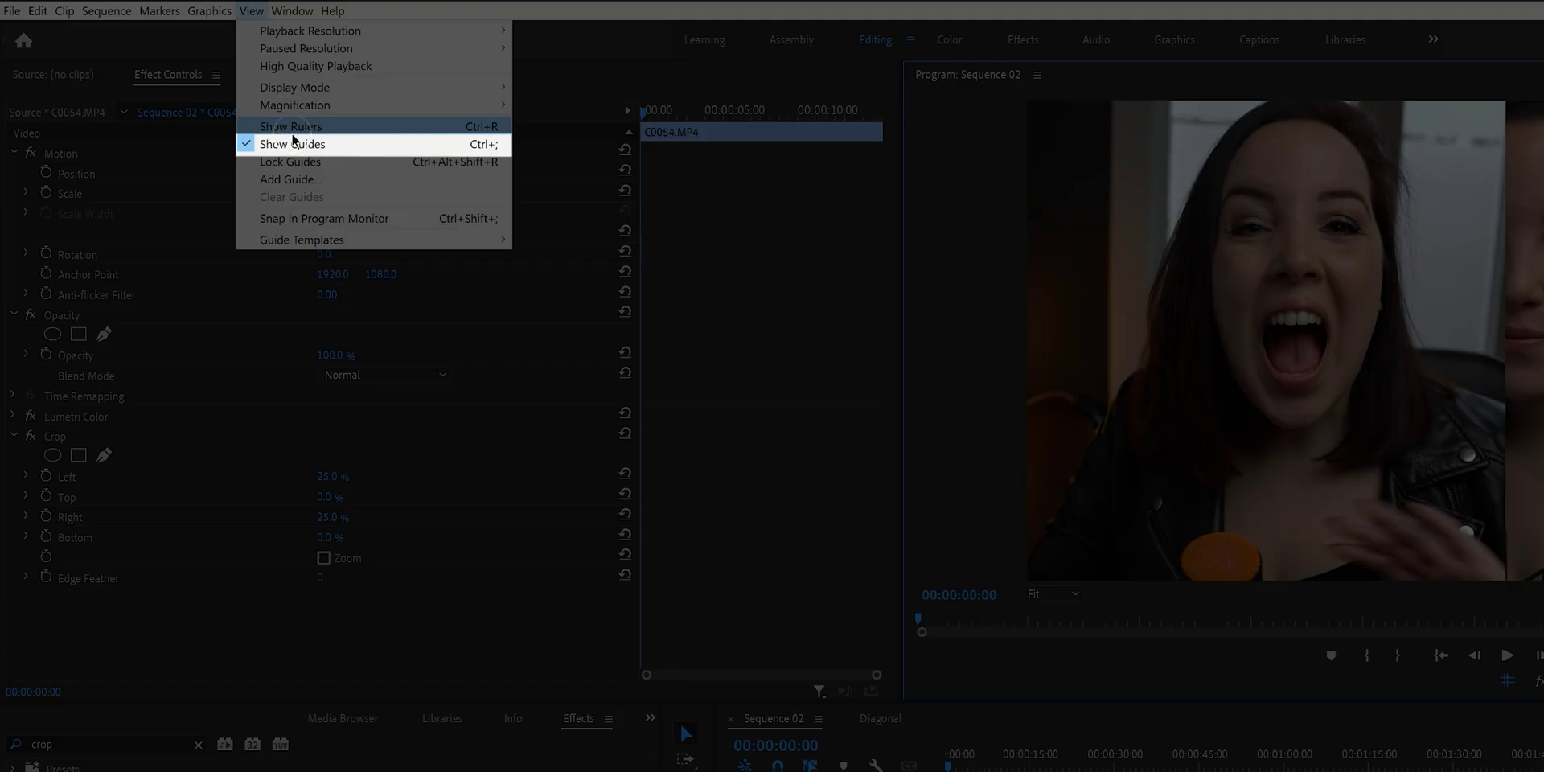
{"action": "left_click", "coordinate": [293, 144]}
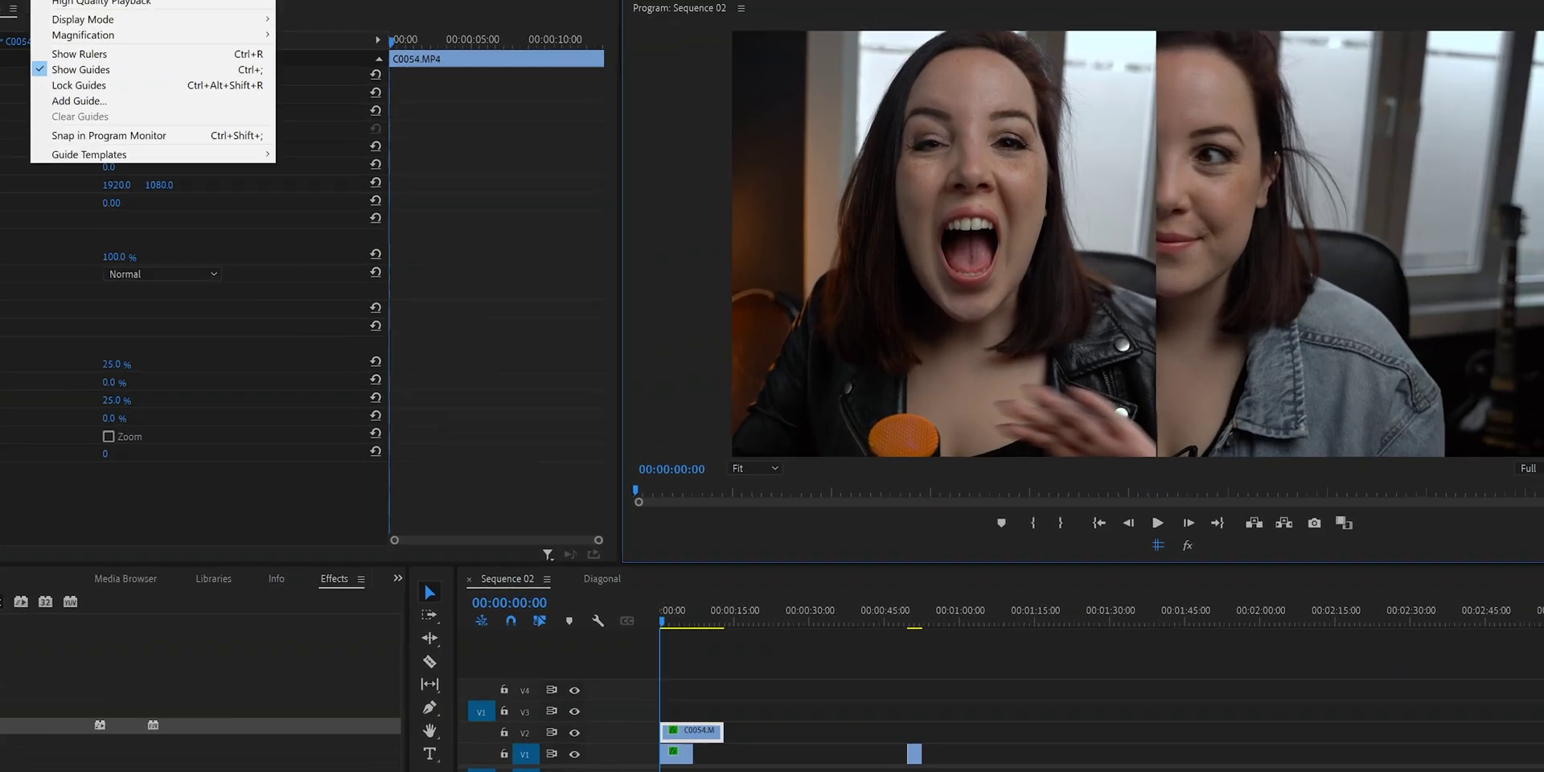
{"action": "left_click", "coordinate": [1516, 502]}
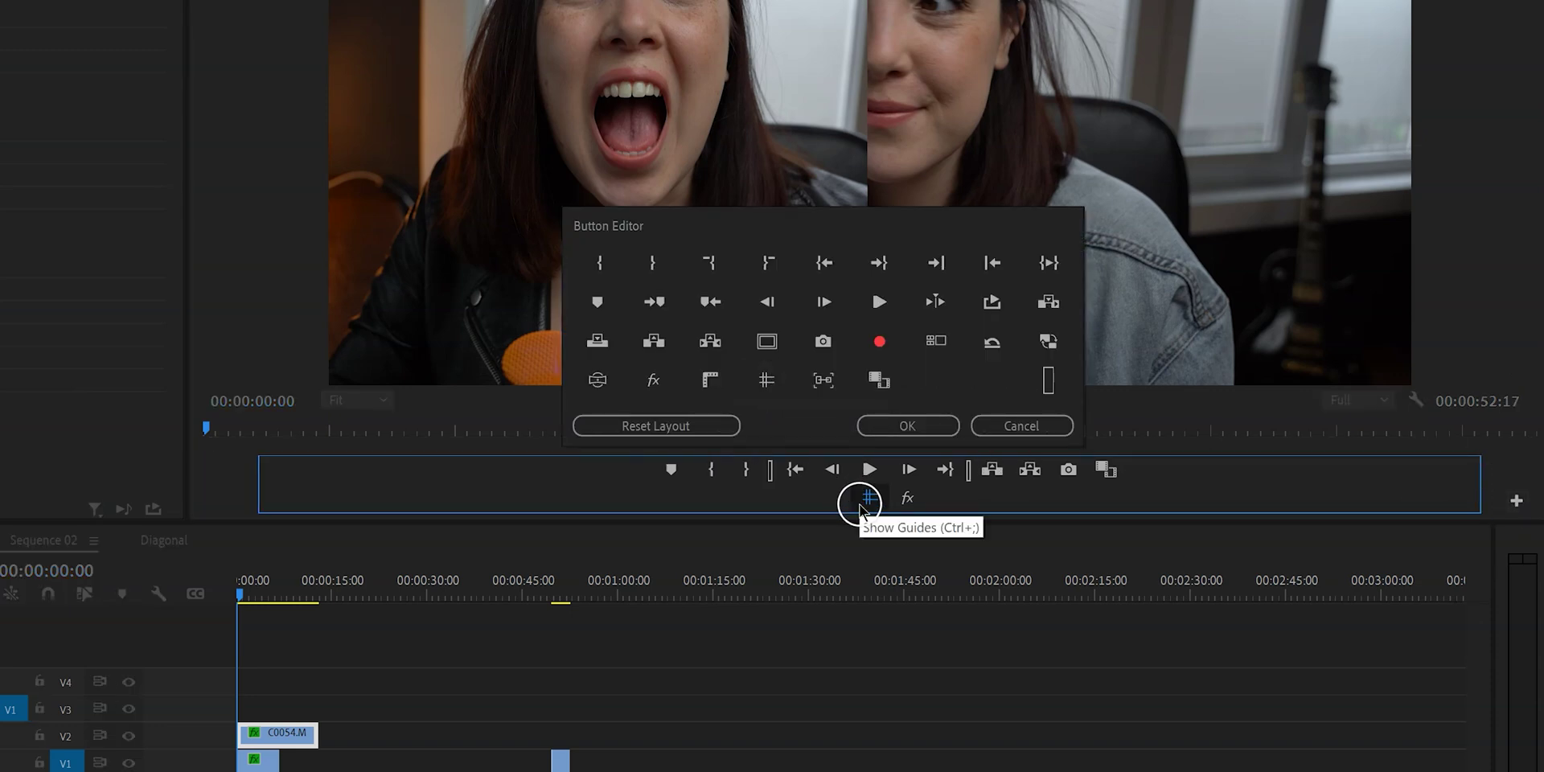
{"action": "left_click", "coordinate": [891, 427]}
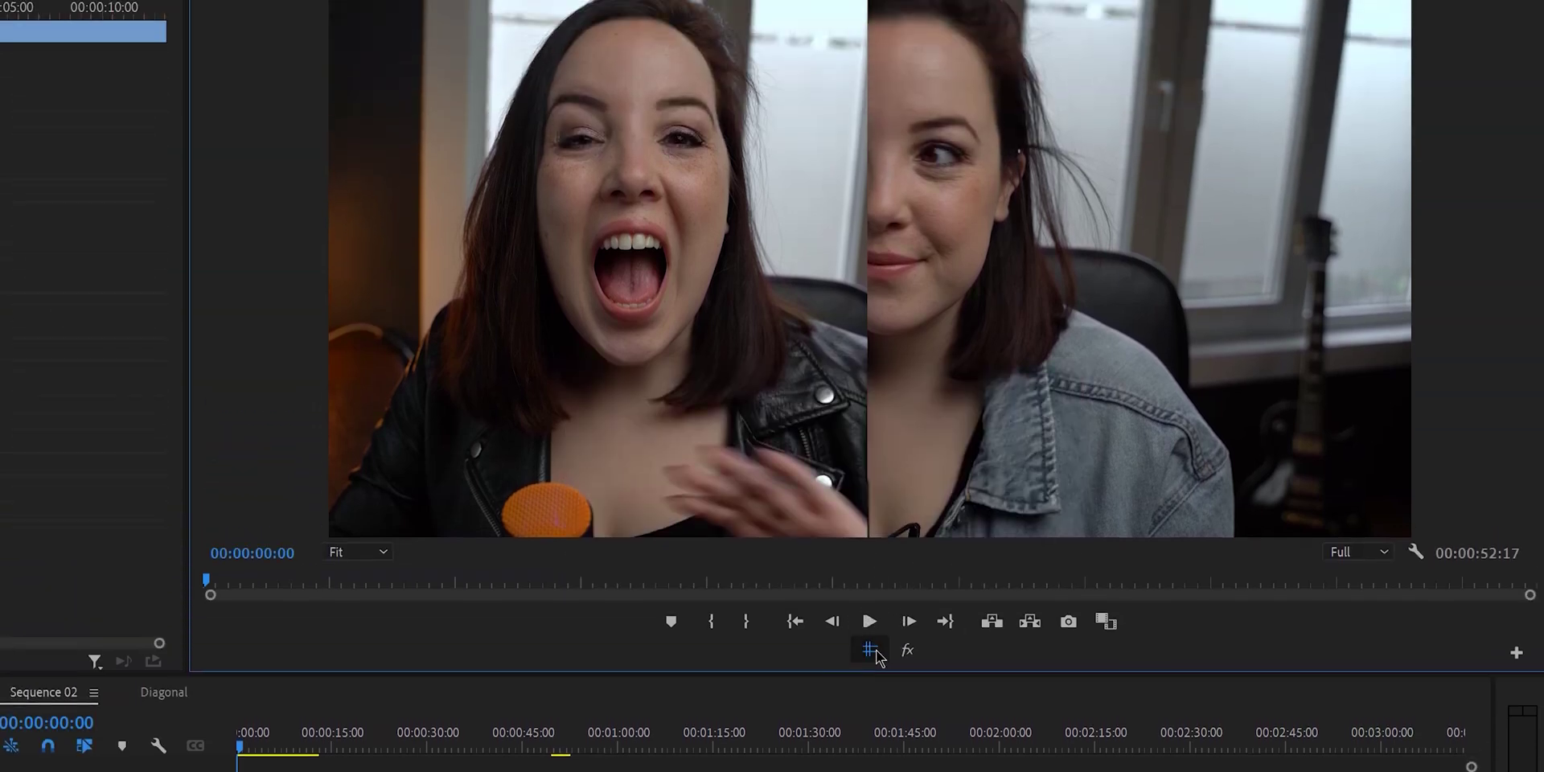
{"action": "left_click", "coordinate": [871, 500]}
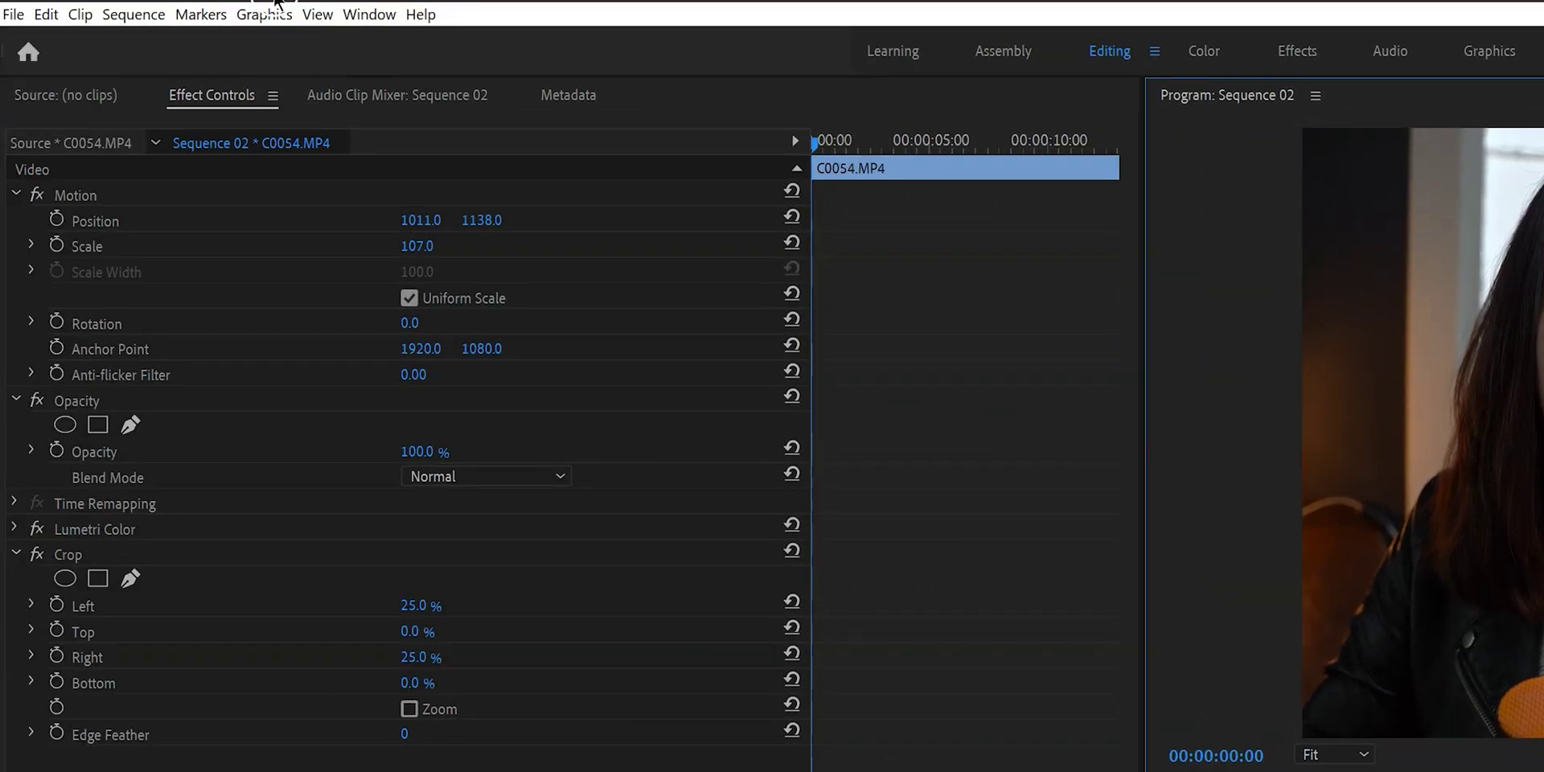
{"action": "left_click", "coordinate": [314, 15]}
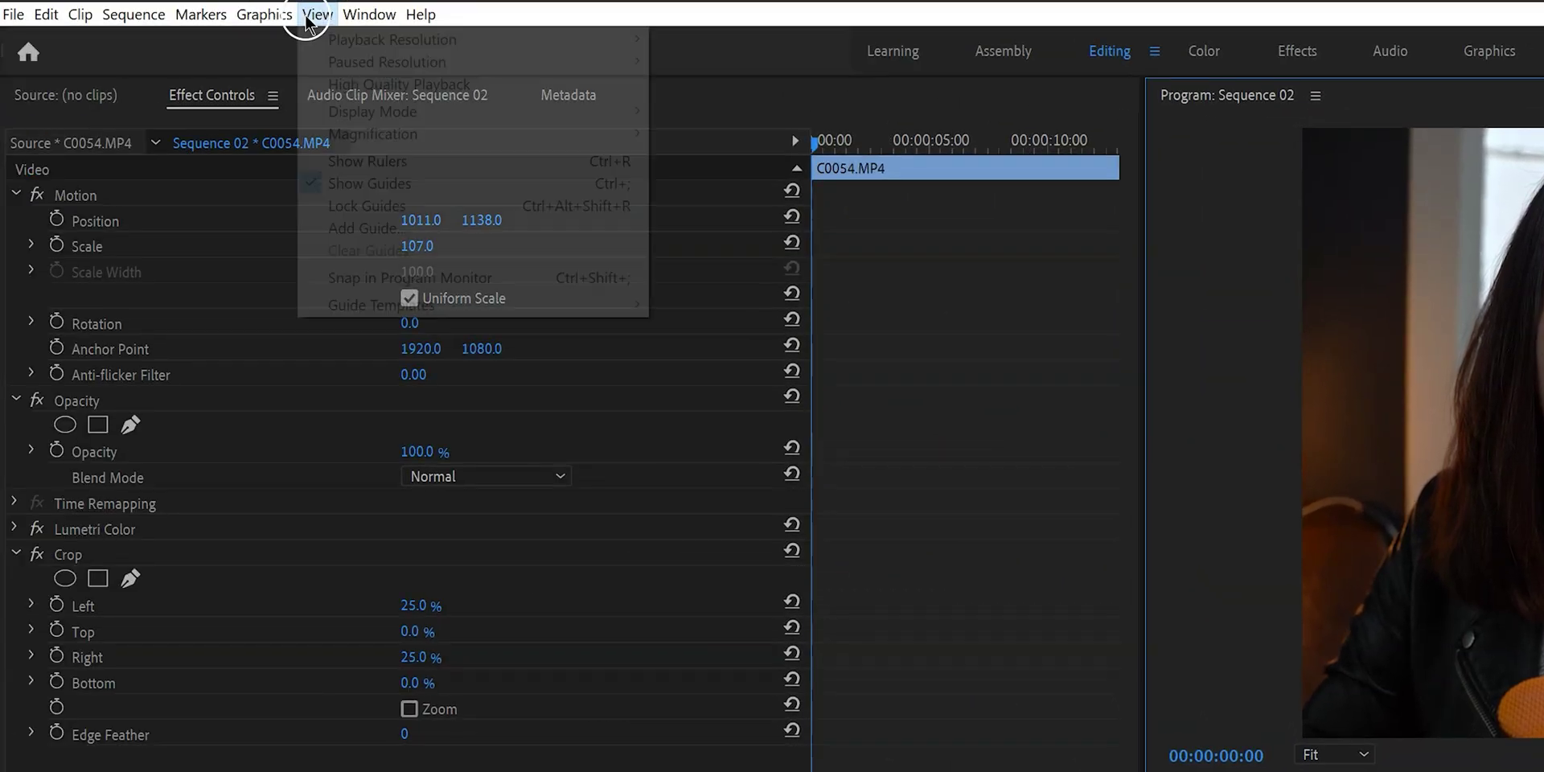
Add a vertical guide at 2048 pixels and nudge C0054's Position X to 1016.
{"action": "left_click", "coordinate": [370, 228]}
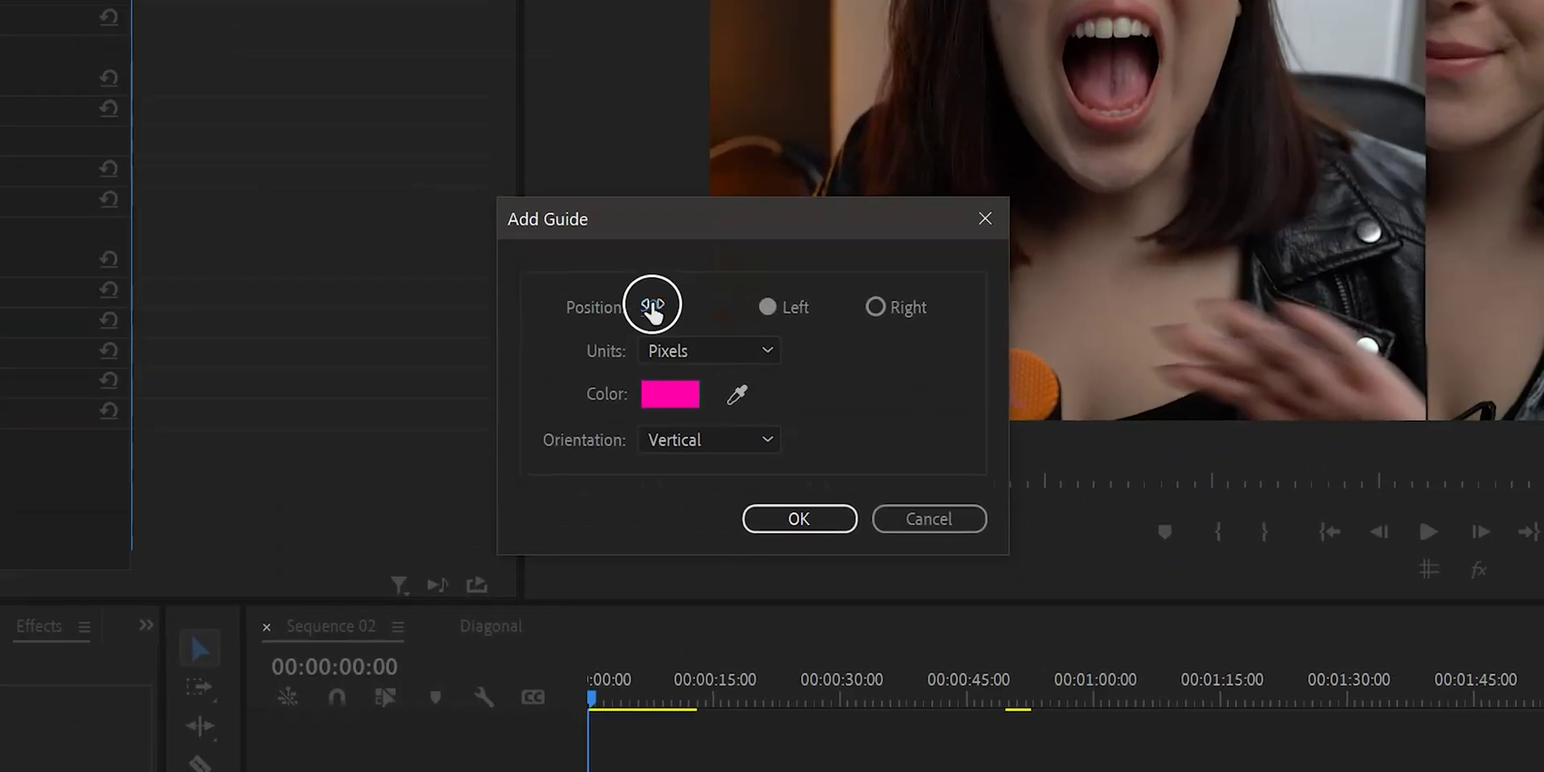
{"action": "left_click", "coordinate": [656, 308]}
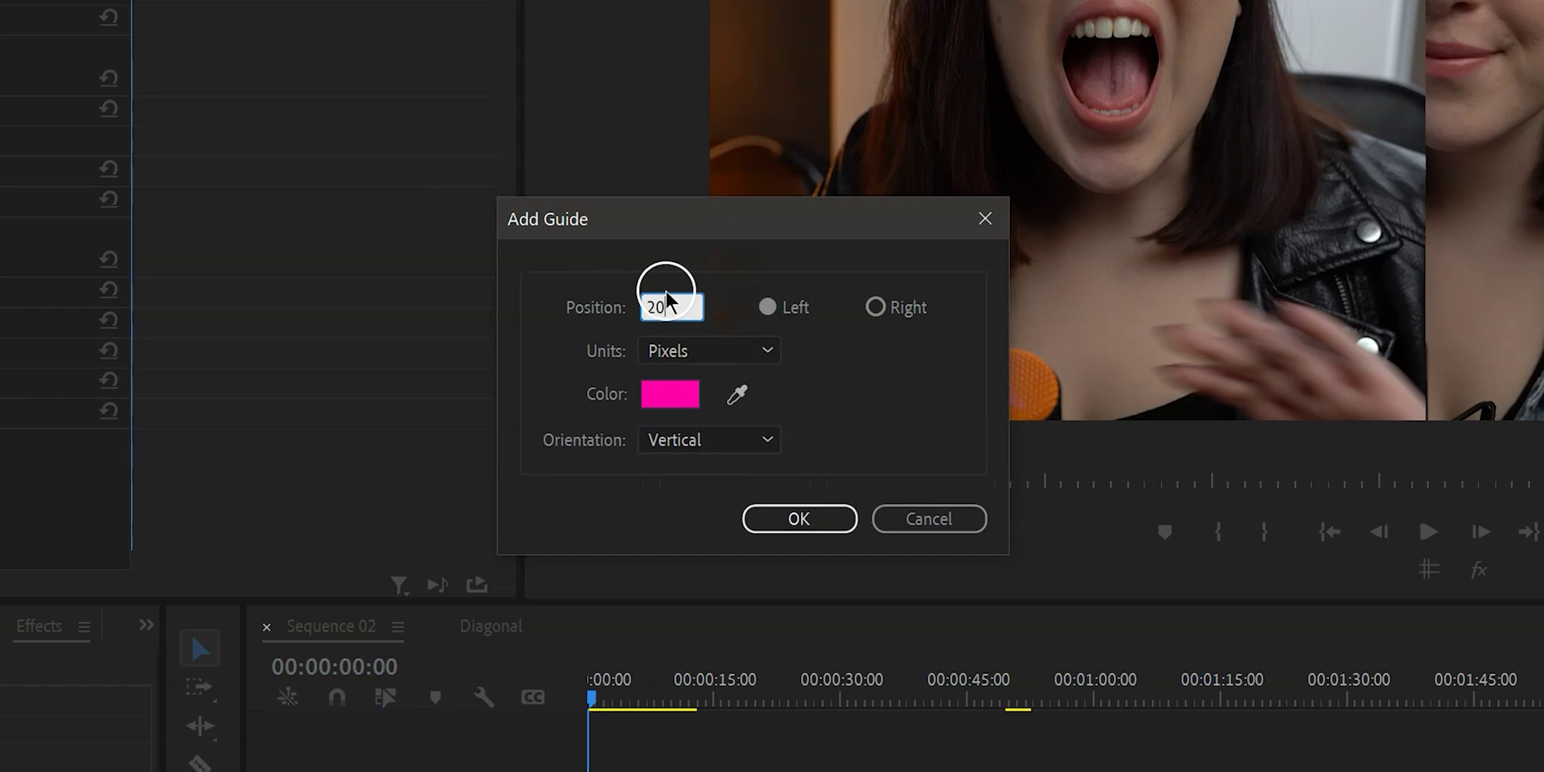
{"action": "type", "text": "2048"}
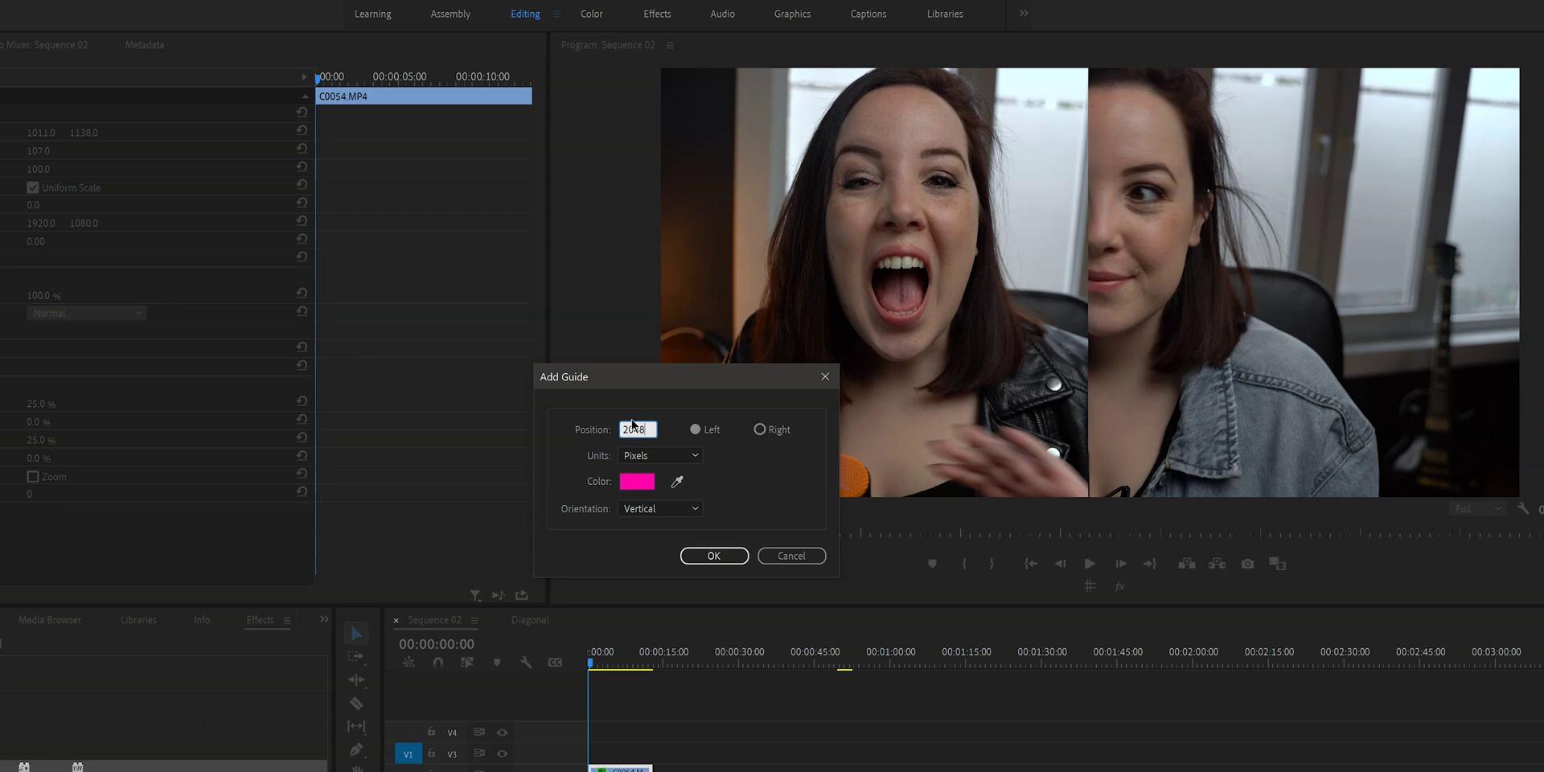
{"action": "left_click", "coordinate": [634, 430]}
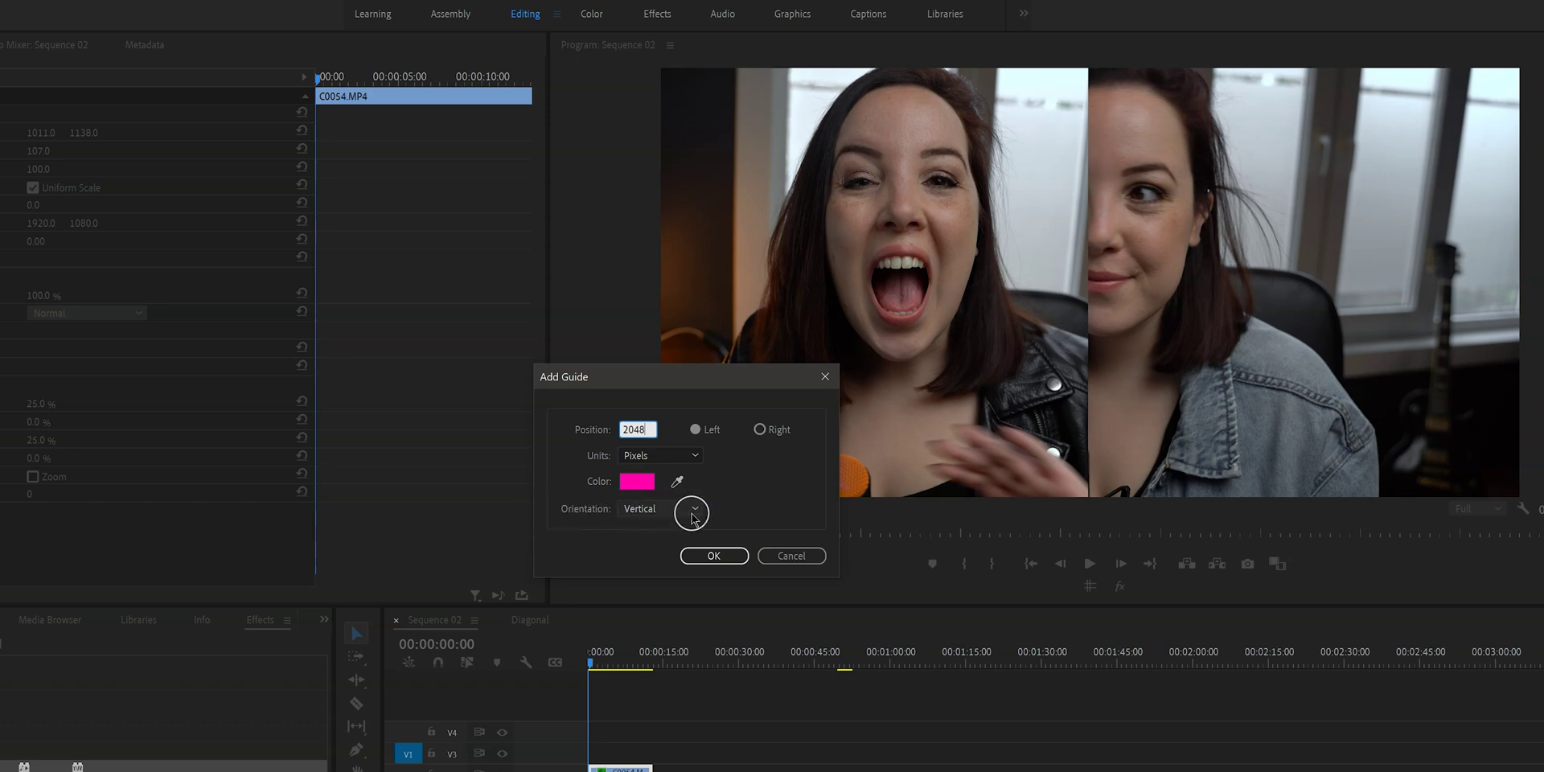
{"action": "left_click", "coordinate": [714, 557]}
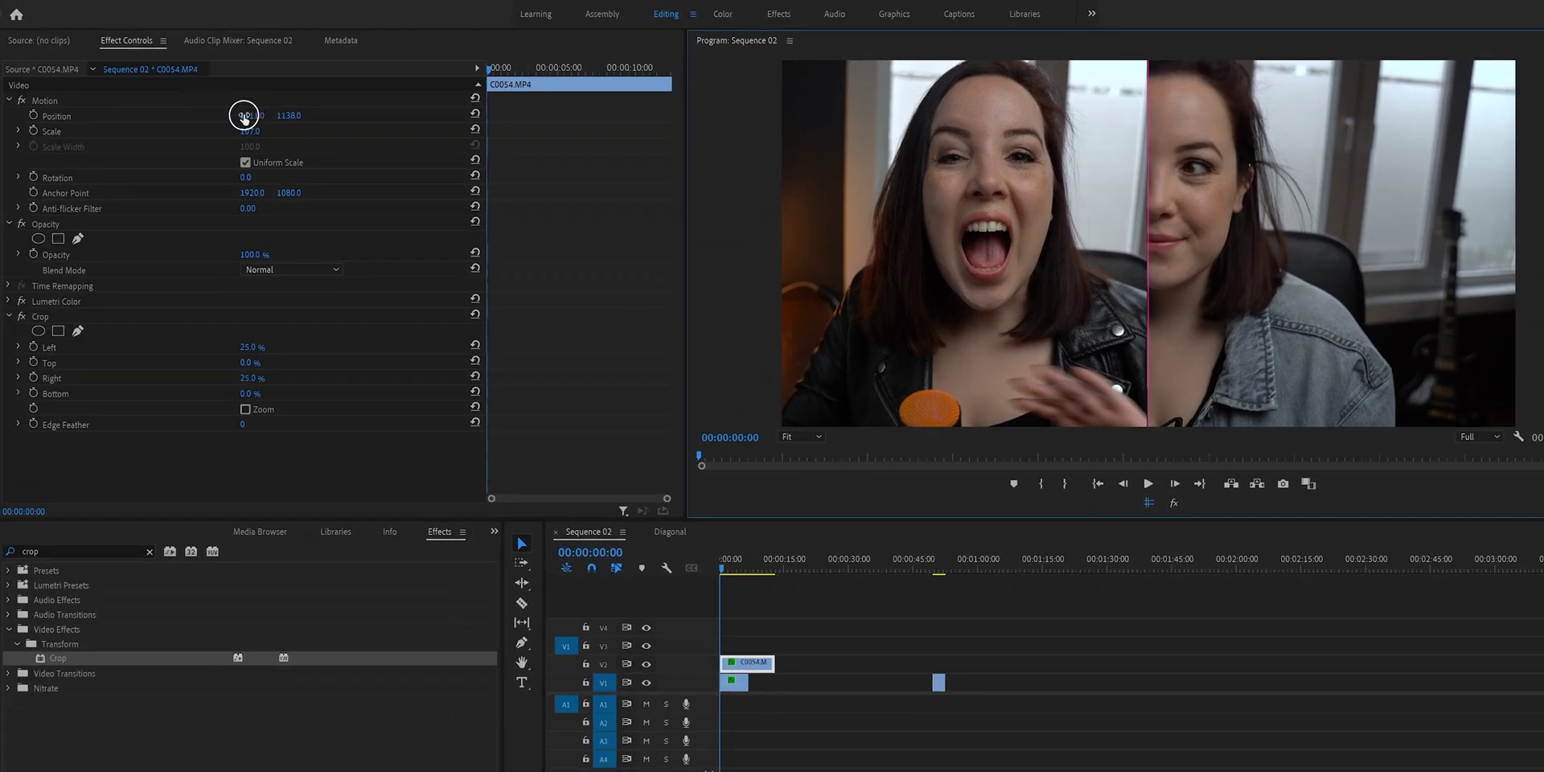
{"action": "left_click_drag", "start_coordinate": [244, 117], "coordinate": [262, 122]}
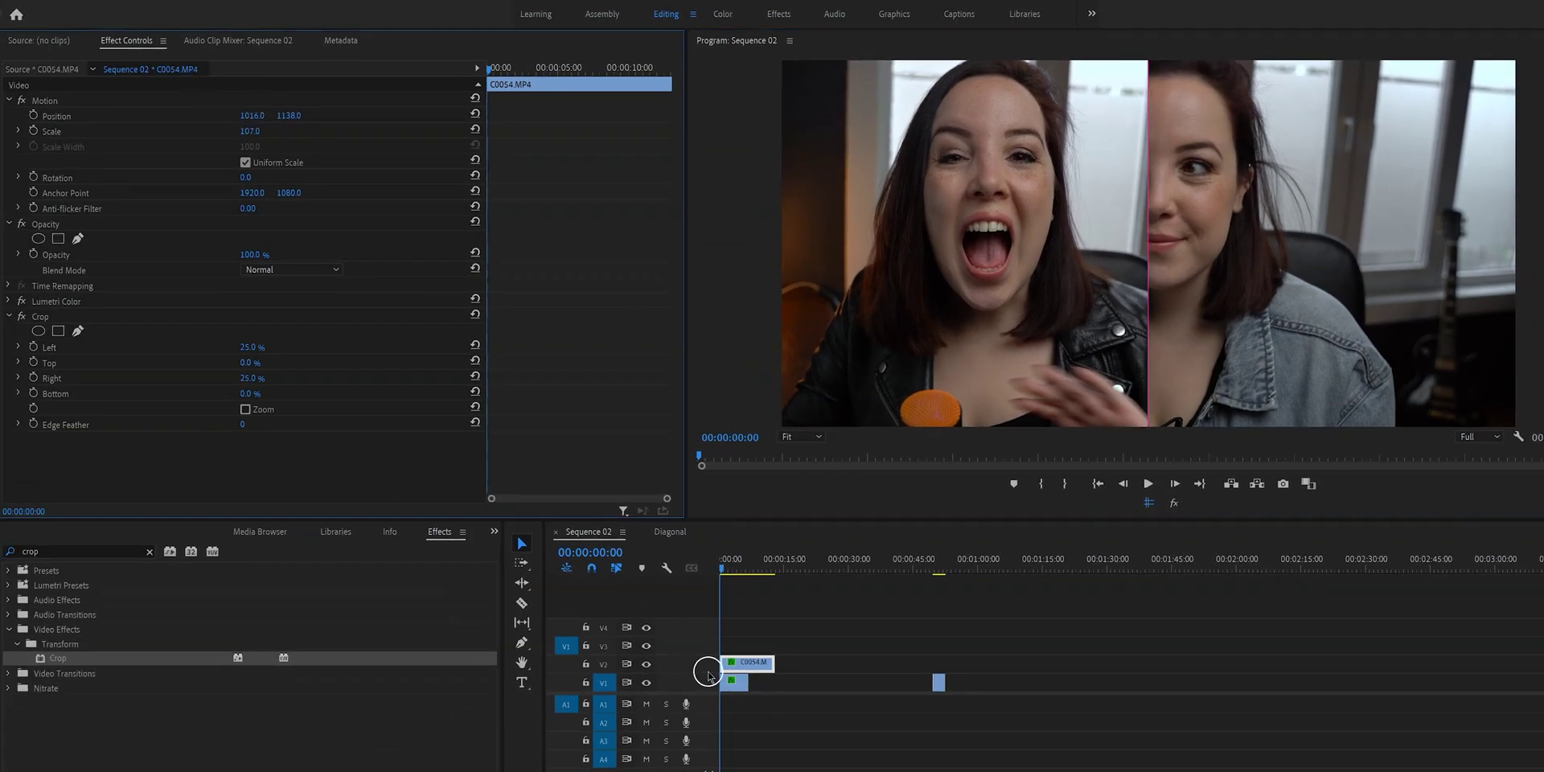
Move C0055 to Position X 2886 and reset C0054's Crop Left to 0%.
{"action": "left_click", "coordinate": [729, 683]}
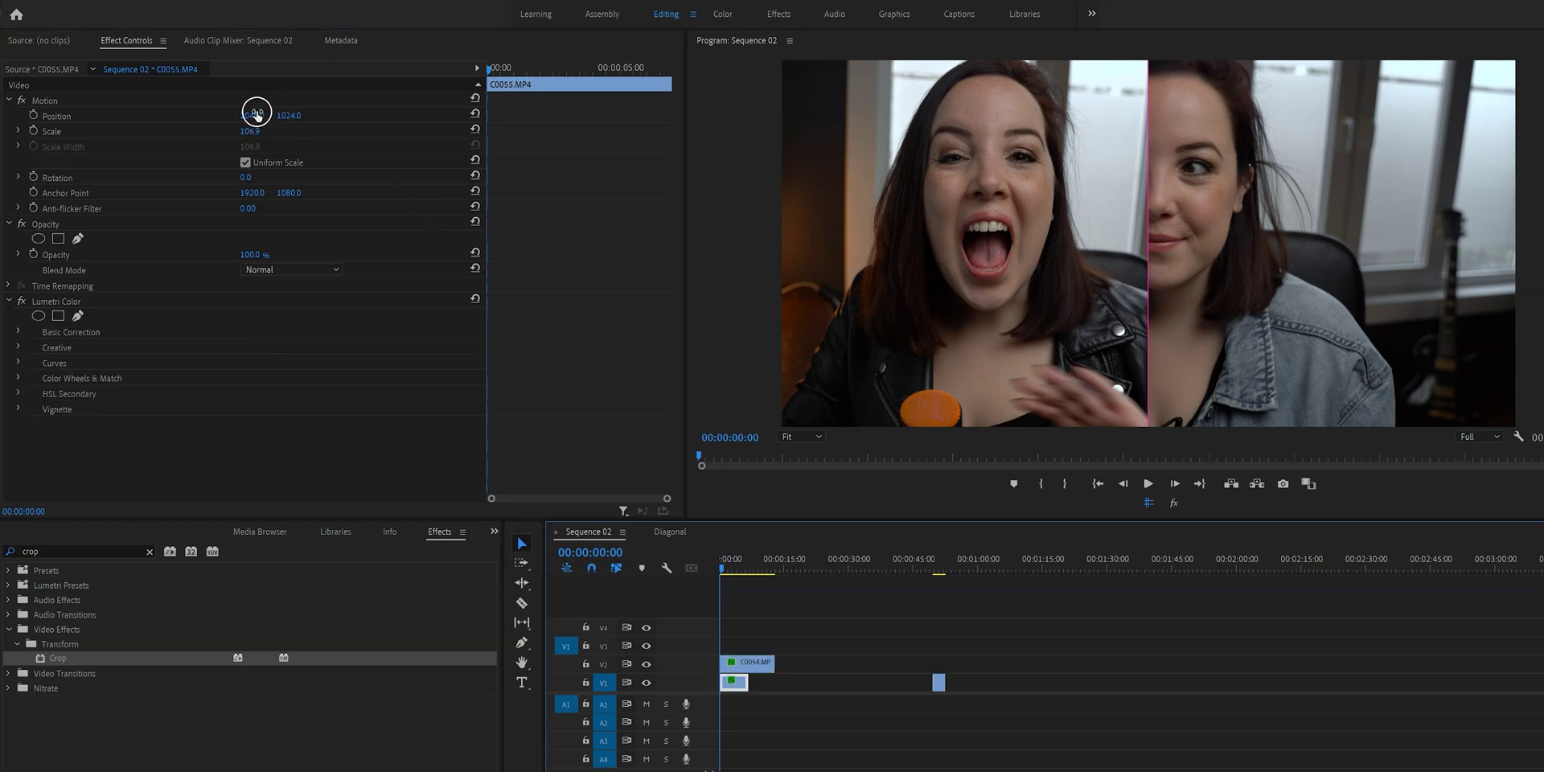
{"action": "left_click_drag", "start_coordinate": [263, 115], "coordinate": [866, 142]}
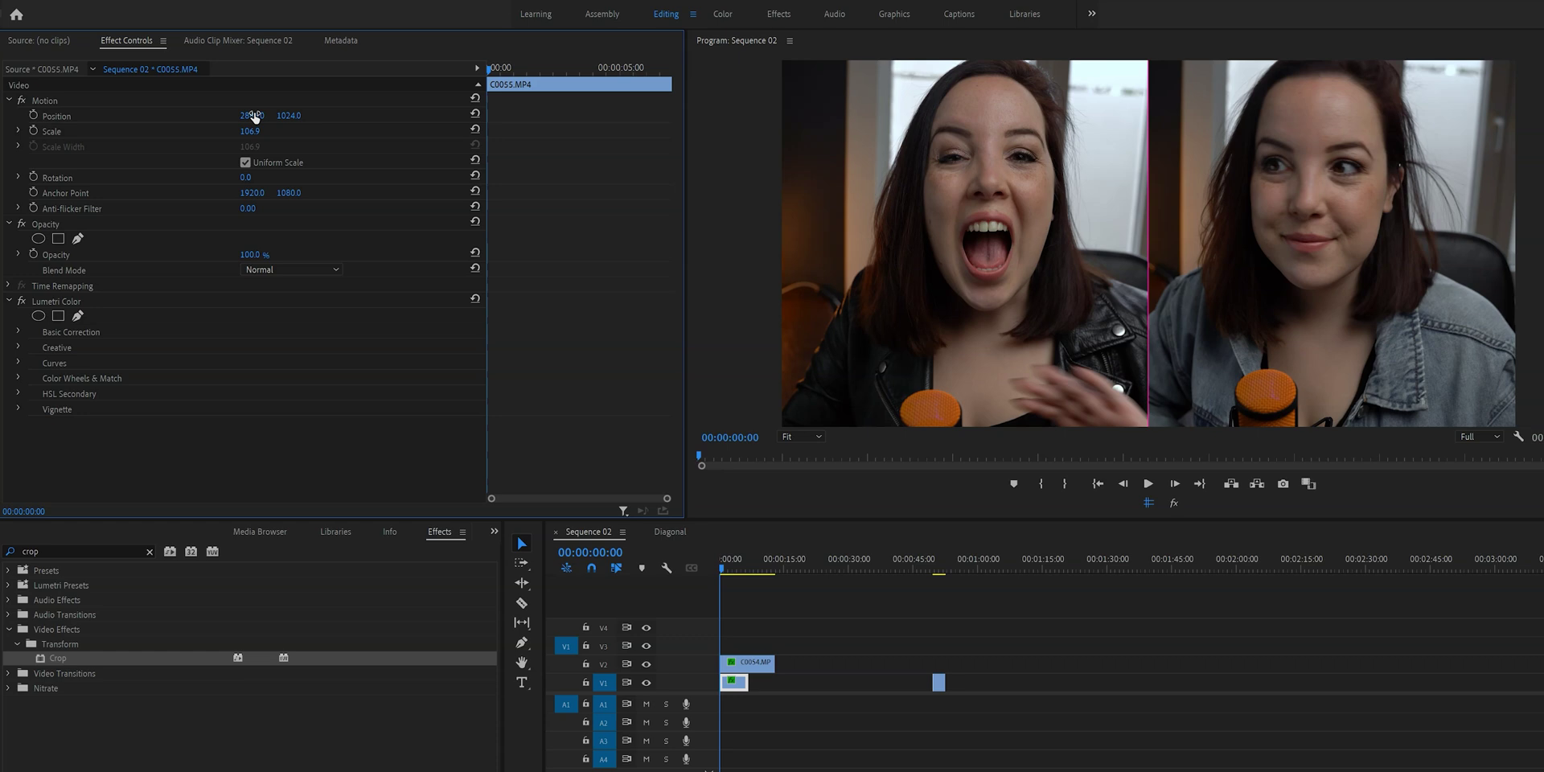
{"action": "left_click", "coordinate": [745, 666]}
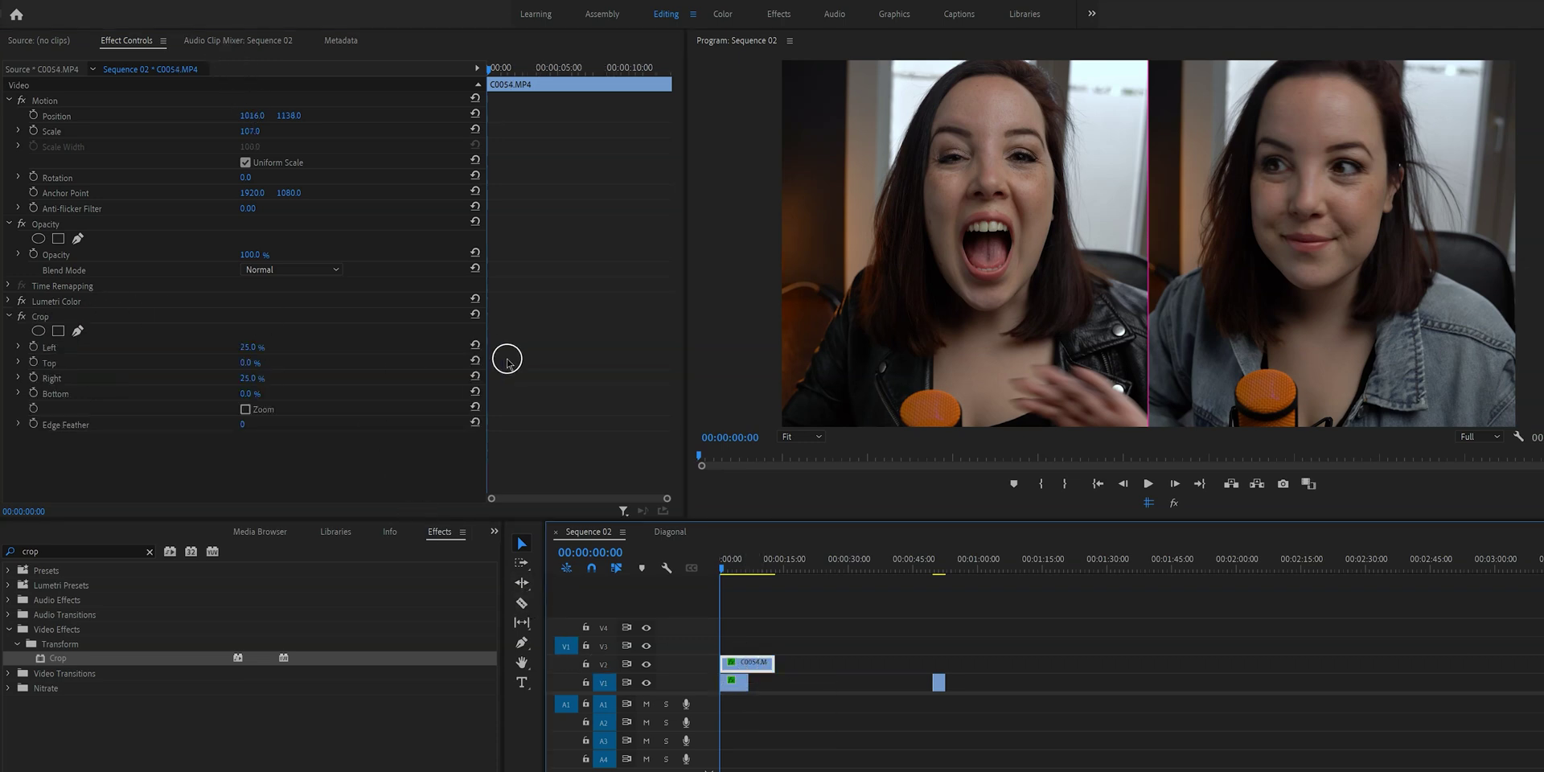
{"action": "left_click", "coordinate": [474, 345]}
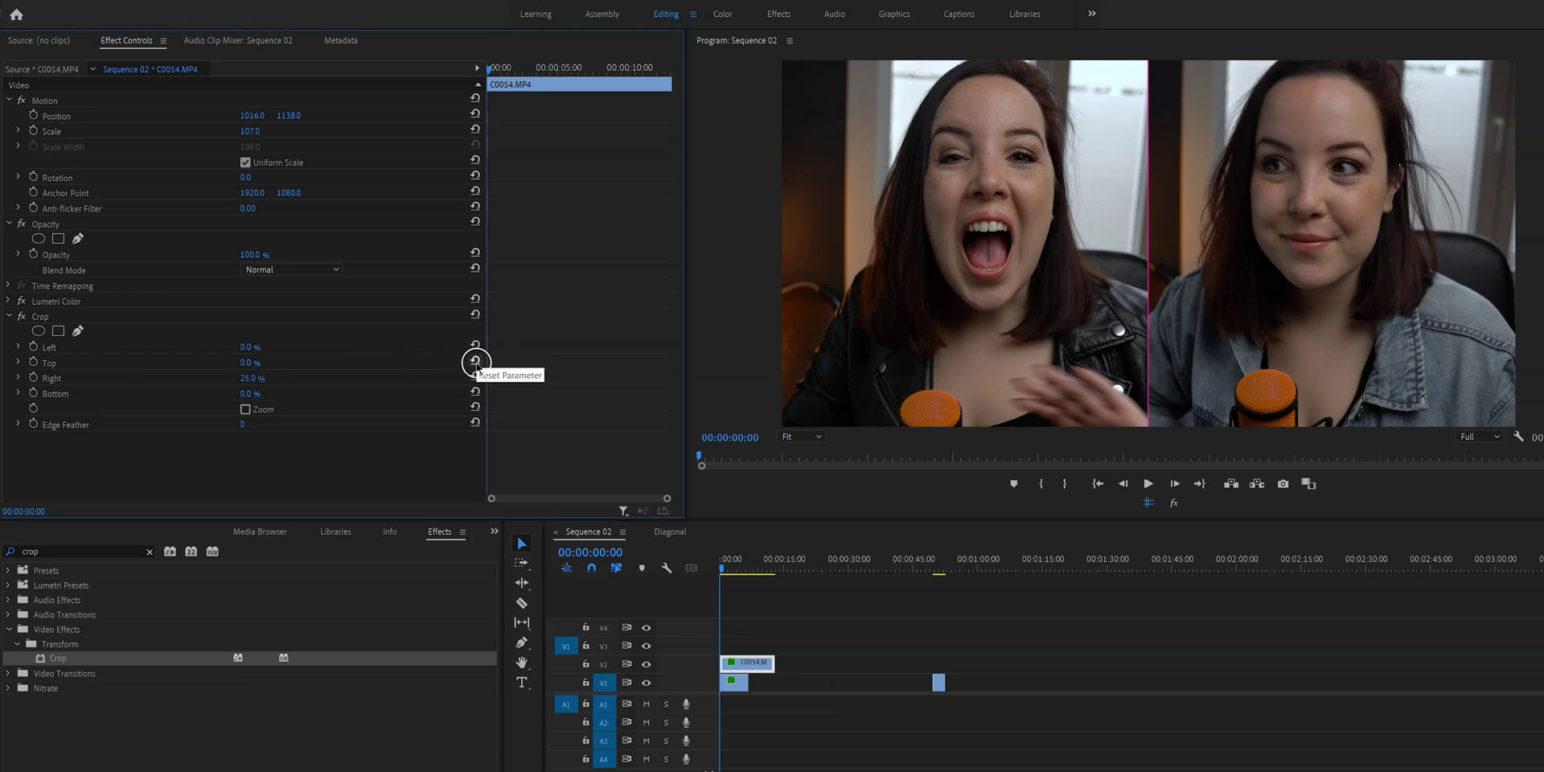
Reset C0054's Crop Right and Position, and move the playhead to 00:00:01:18.
{"action": "left_click", "coordinate": [475, 377]}
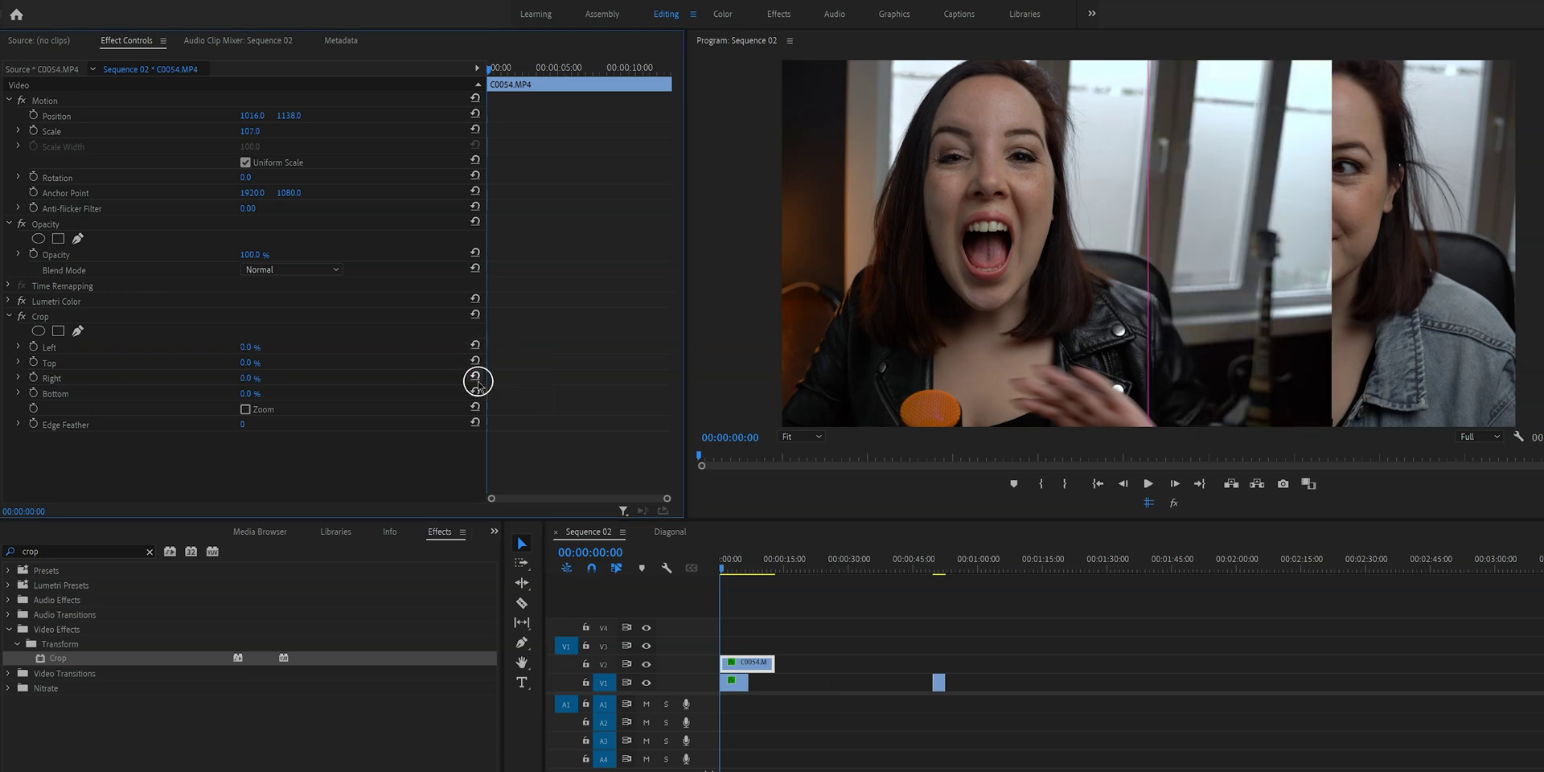
{"action": "left_click", "coordinate": [476, 97]}
{"action": "right_click", "coordinate": [486, 80]}
{"action": "left_click_drag", "start_coordinate": [488, 70], "coordinate": [516, 82]}
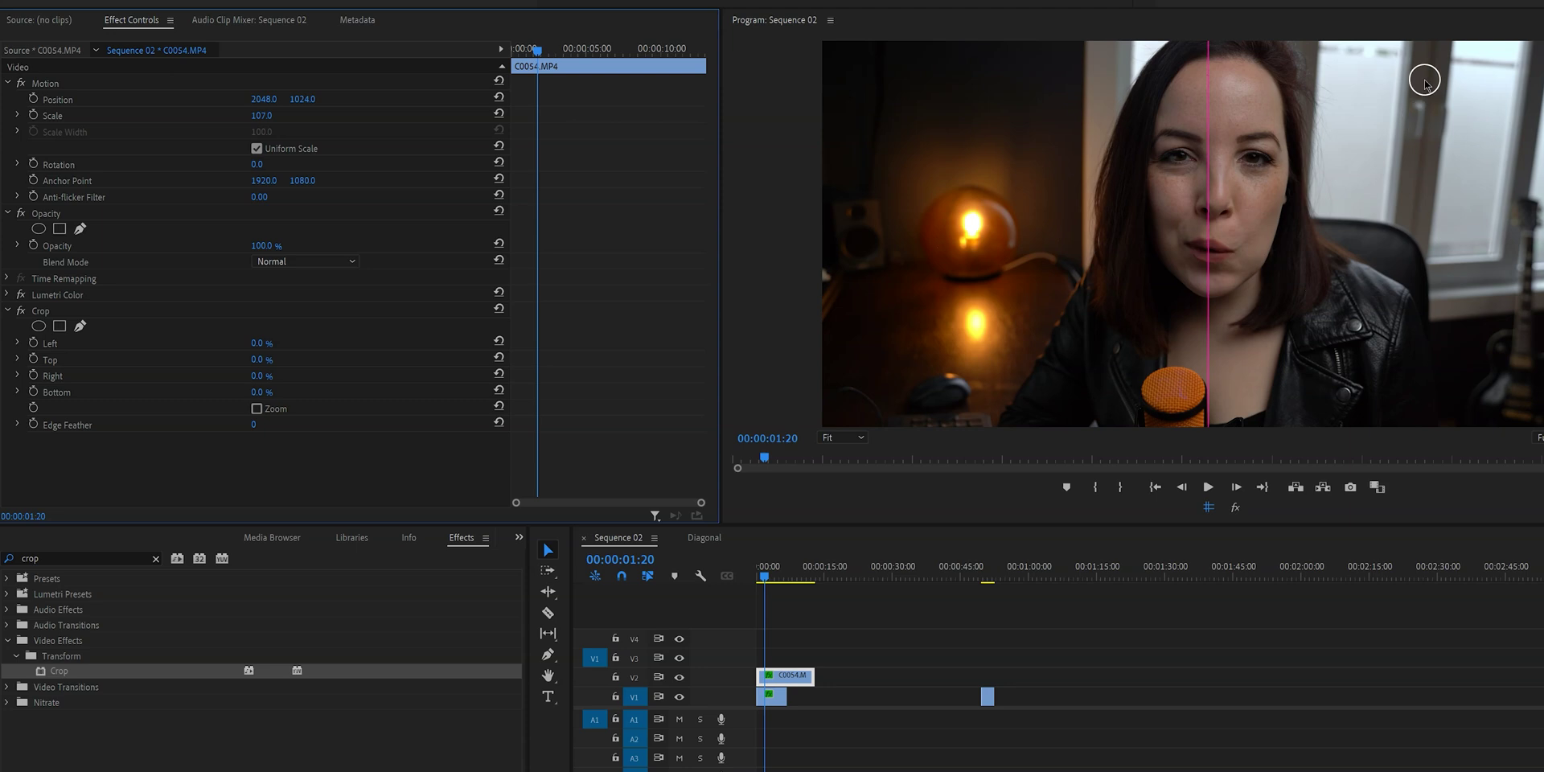
Keyframe C0054 sliding left to X 771 while Crop Right grows to 19% by 00:00:04:07.
{"action": "left_click", "coordinate": [34, 378]}
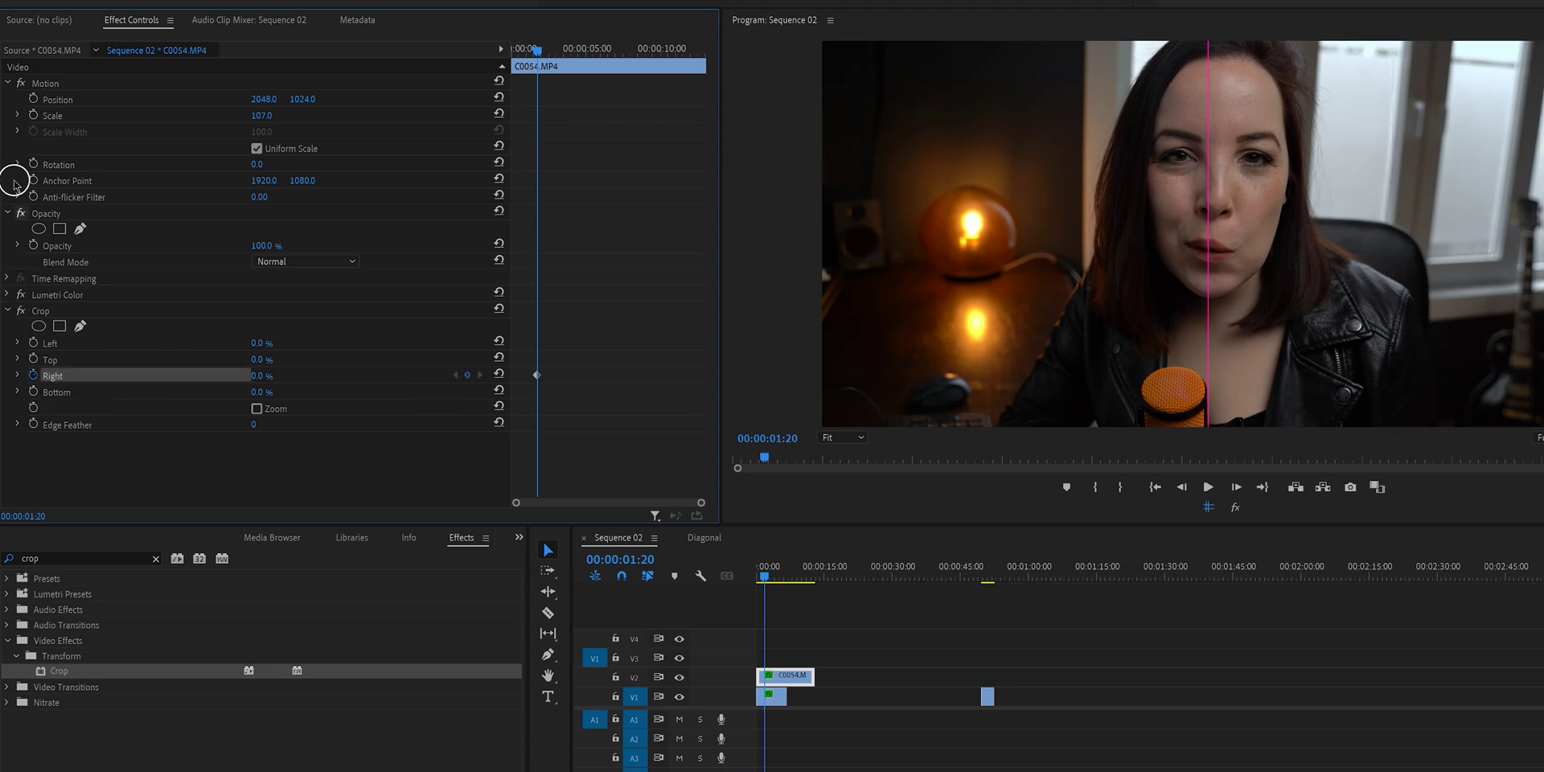
{"action": "left_click", "coordinate": [33, 99]}
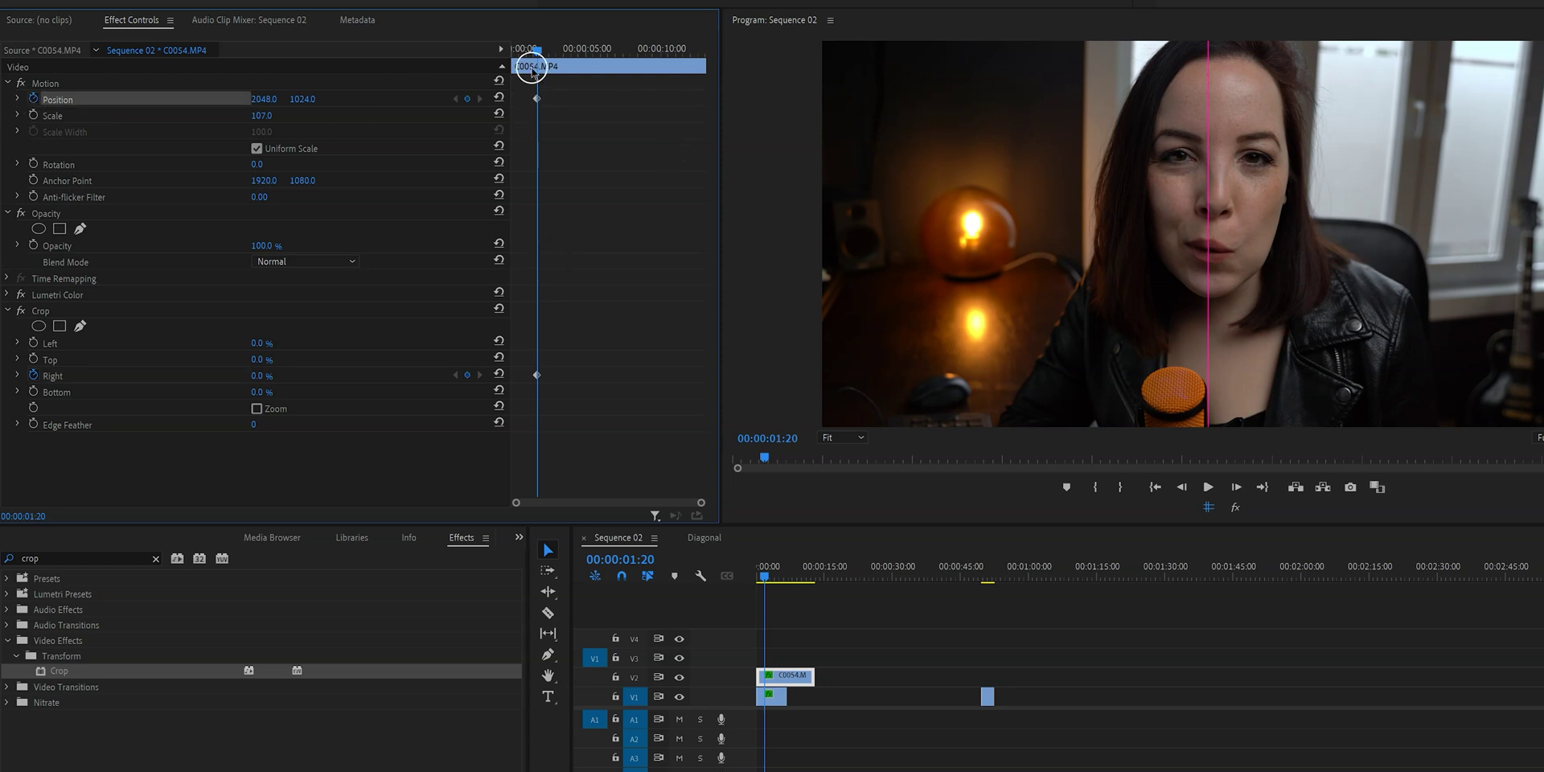
{"action": "left_click_drag", "start_coordinate": [538, 52], "coordinate": [576, 54]}
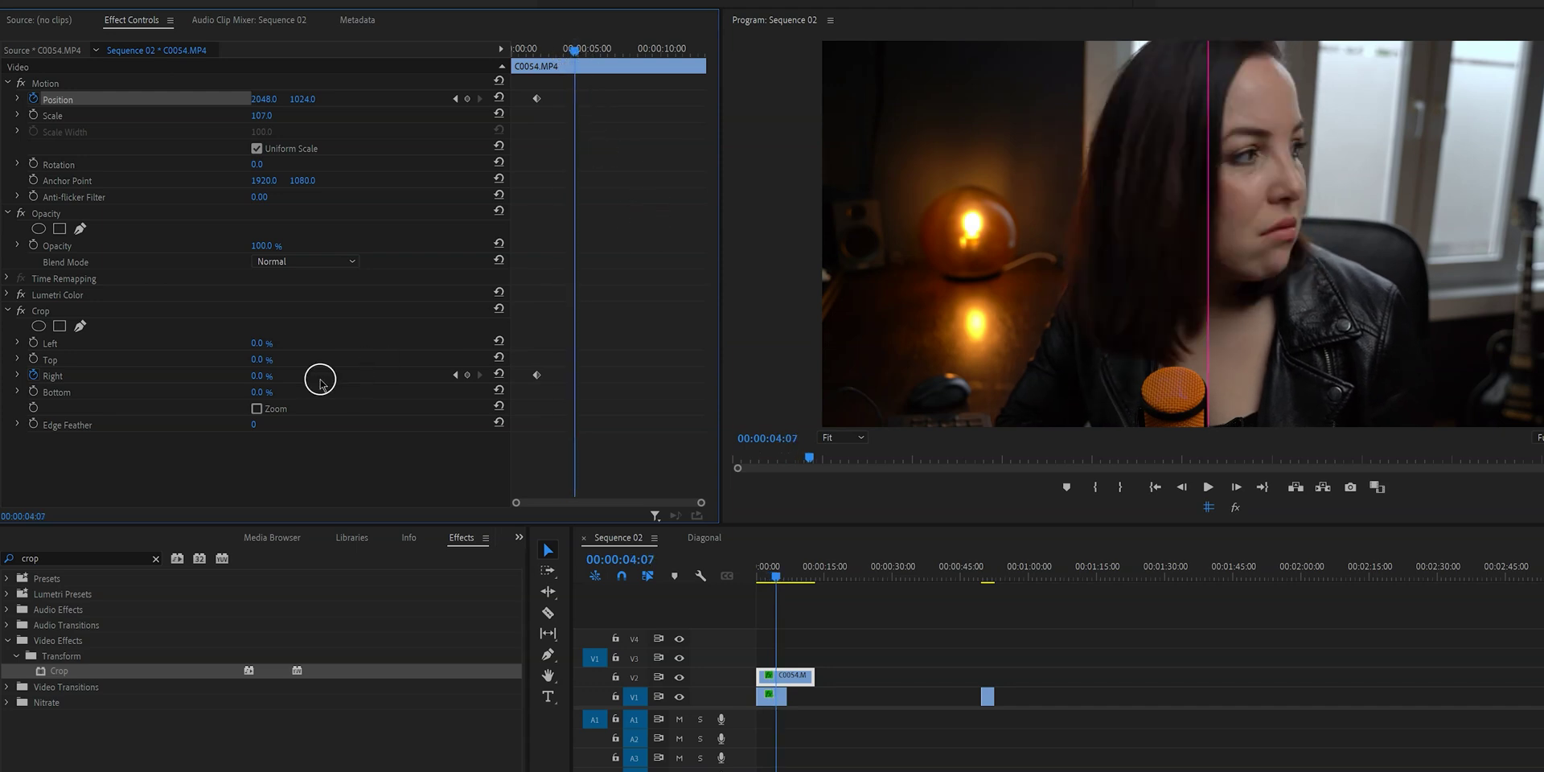
{"action": "left_click_drag", "start_coordinate": [221, 382], "coordinate": [239, 379]}
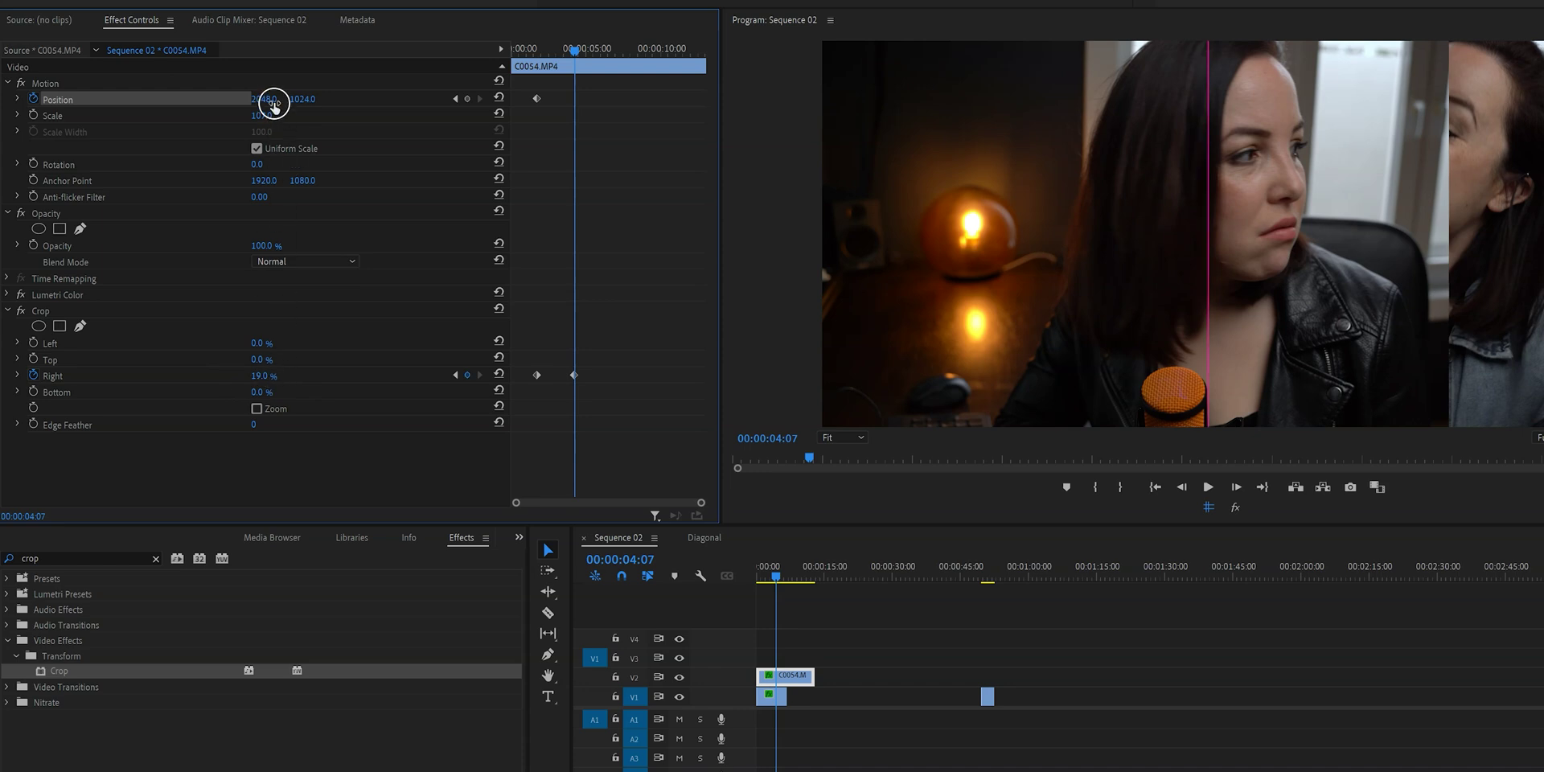
{"action": "left_click_drag", "start_coordinate": [272, 99], "coordinate": [121, 105]}
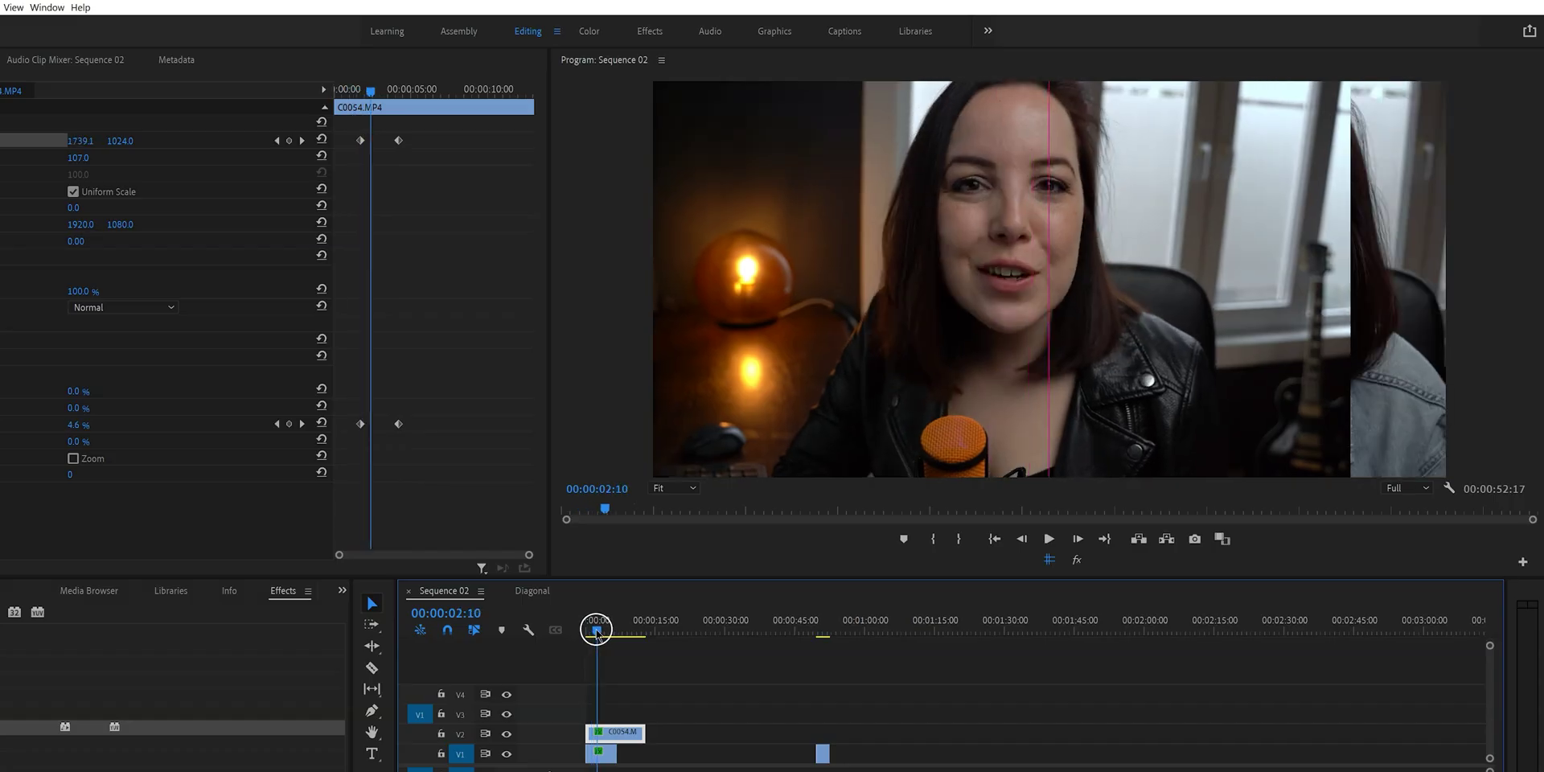
{"action": "left_click_drag", "start_coordinate": [593, 631], "coordinate": [609, 633]}
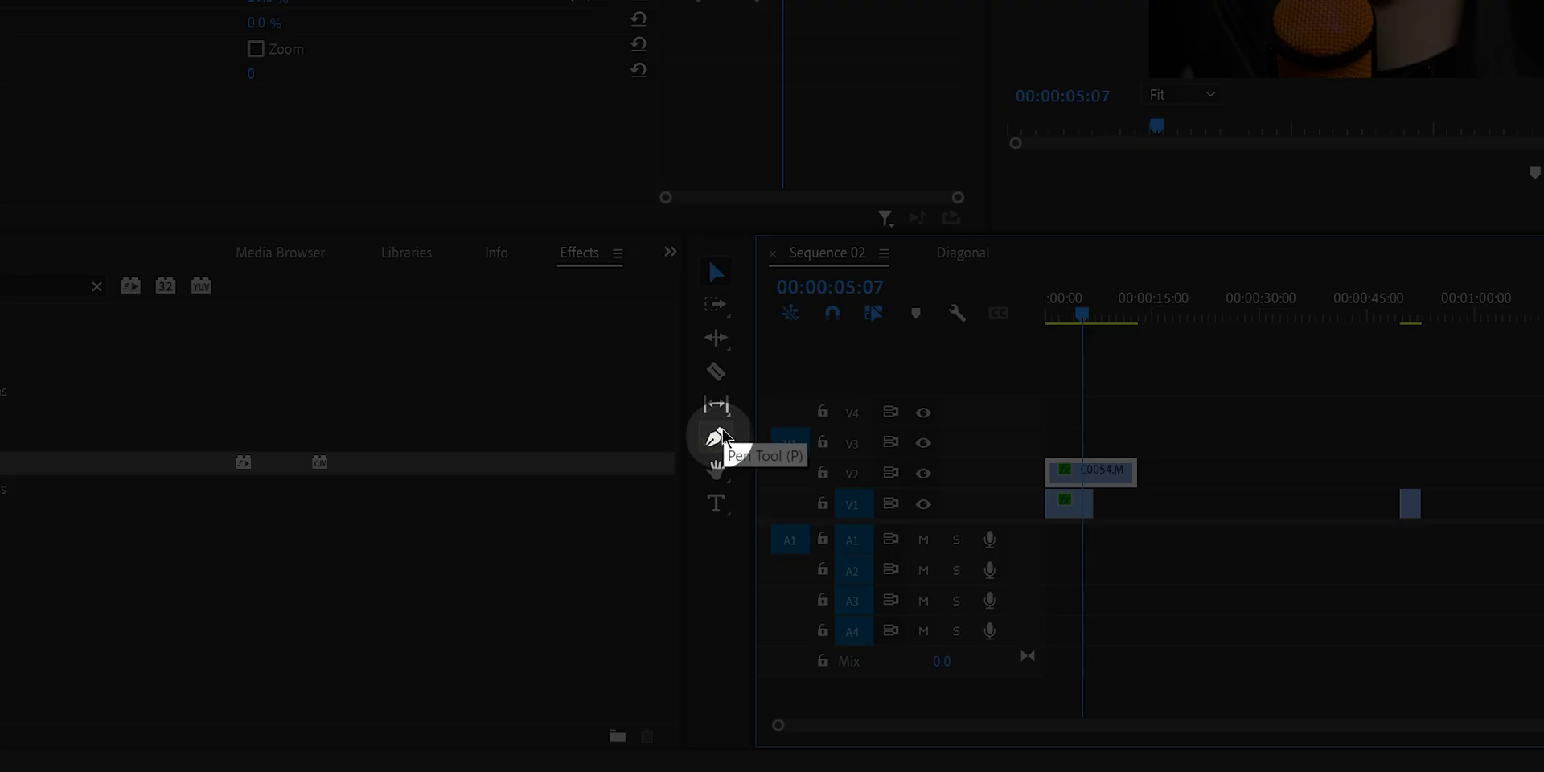
{"action": "key", "text": "p"}
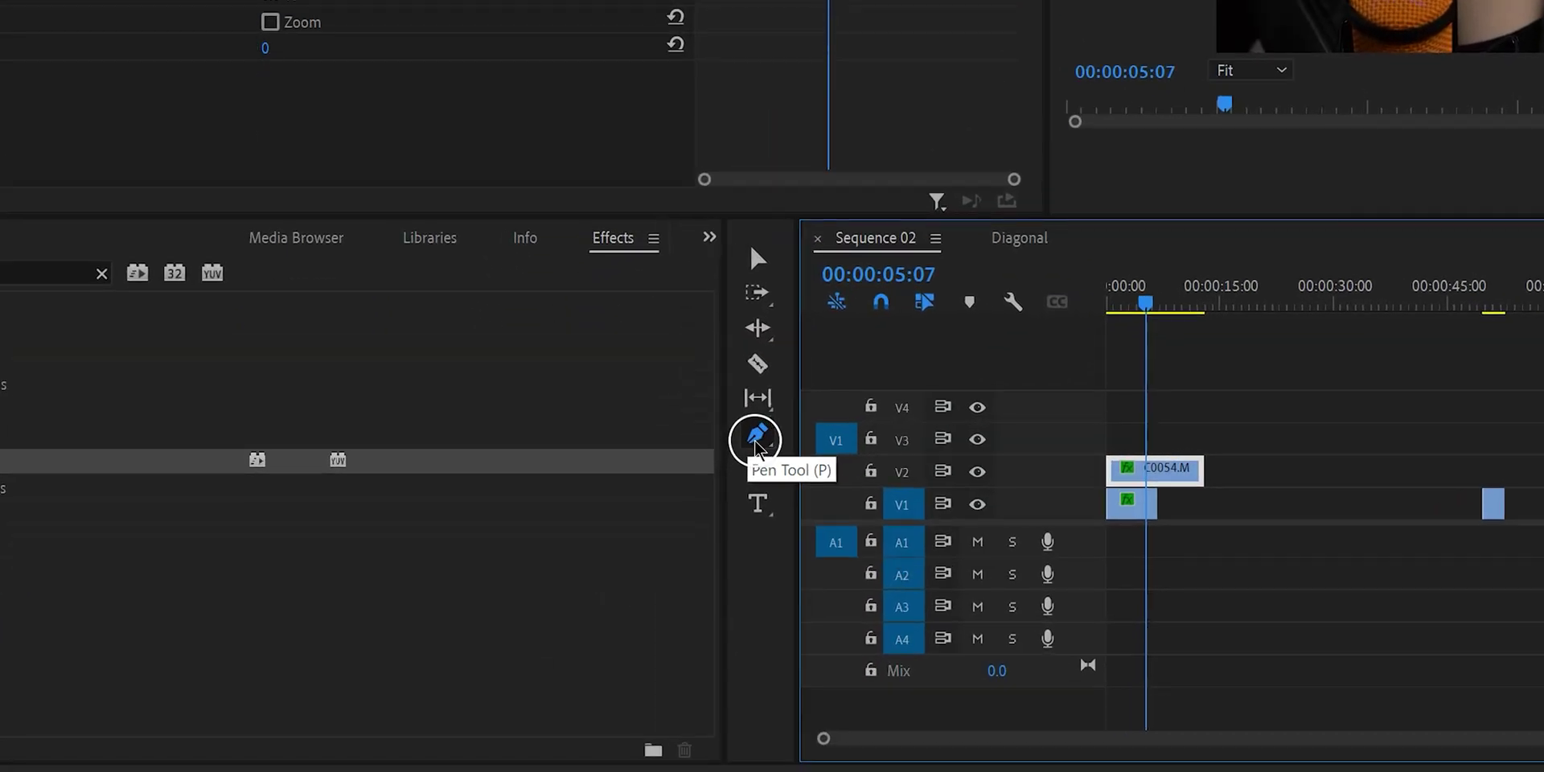
Draw a thin rectangle over the split line at 25% monitor zoom, then return to Fit.
{"action": "left_click_drag", "start_coordinate": [756, 444], "coordinate": [903, 460]}
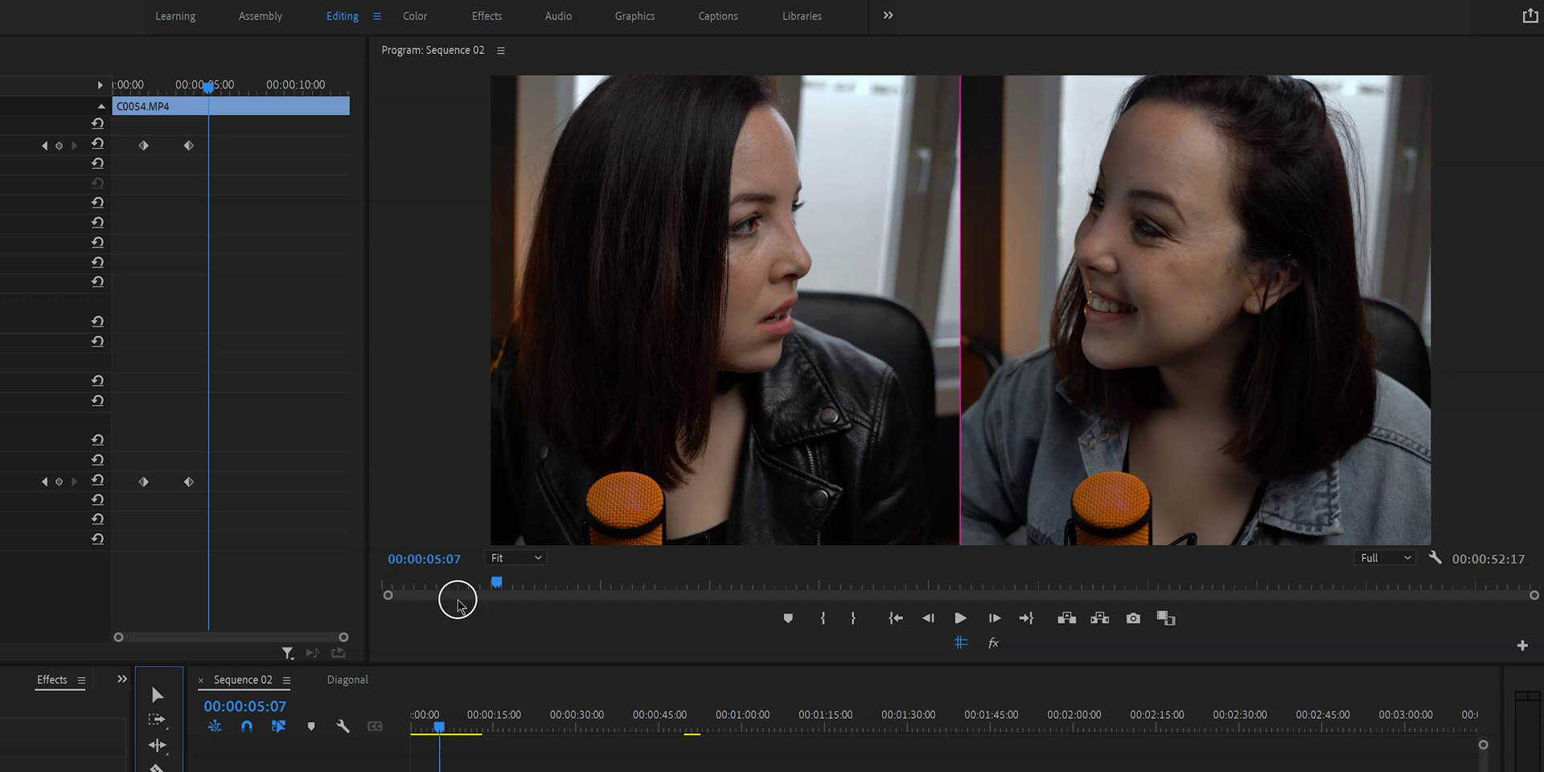
{"action": "left_click", "coordinate": [496, 558]}
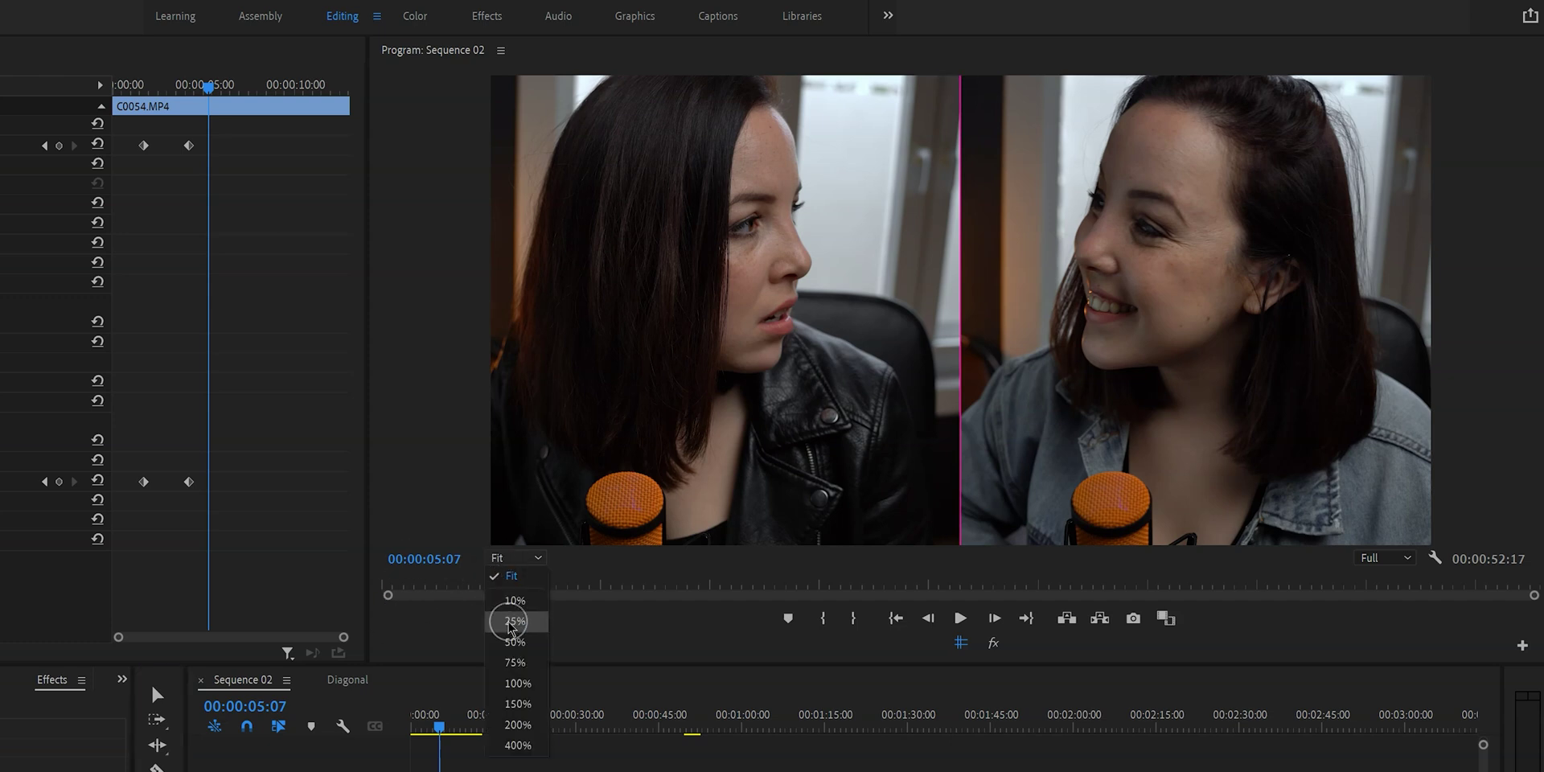
{"action": "left_click", "coordinate": [511, 622]}
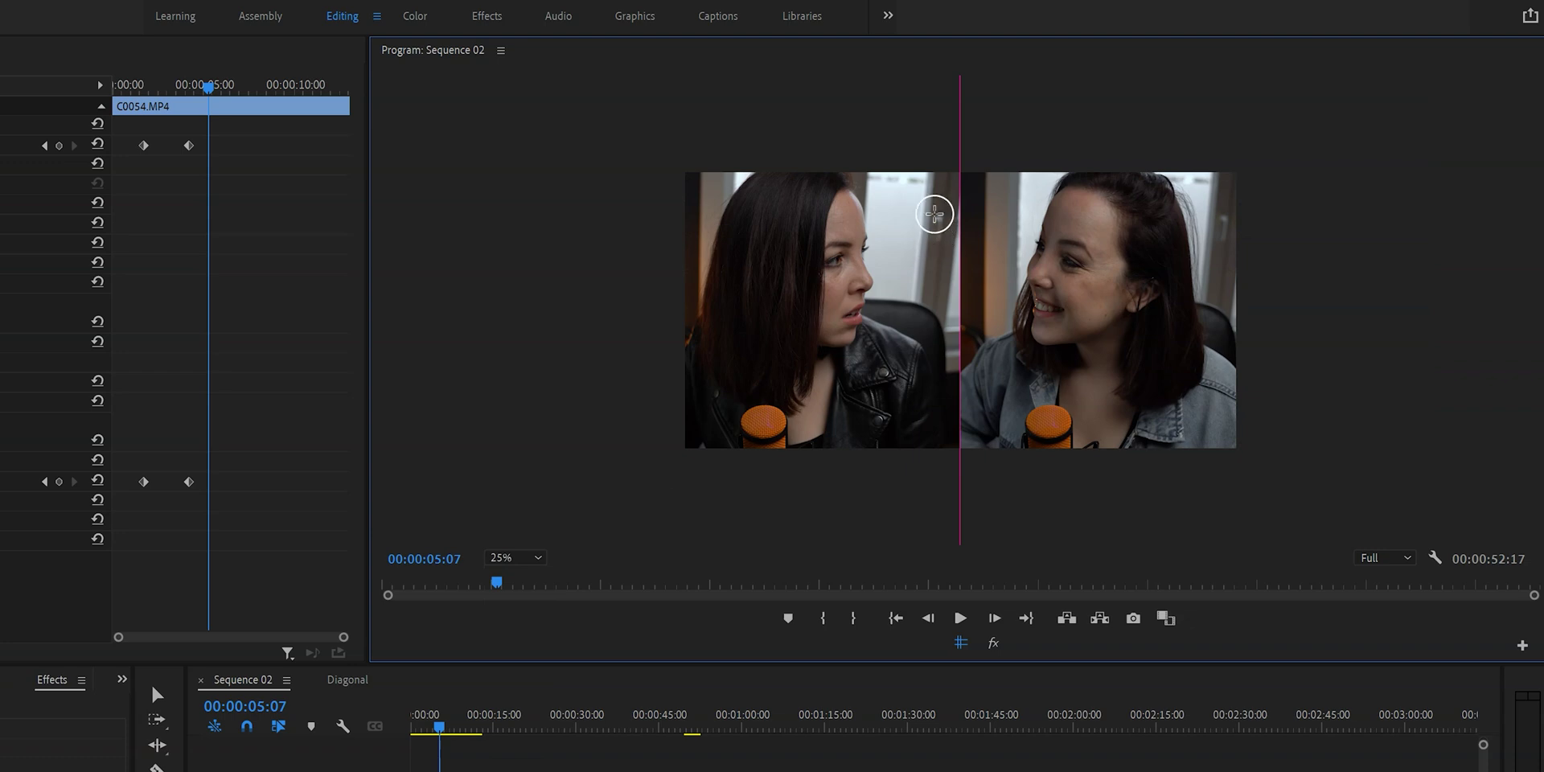
{"action": "left_click", "coordinate": [958, 167]}
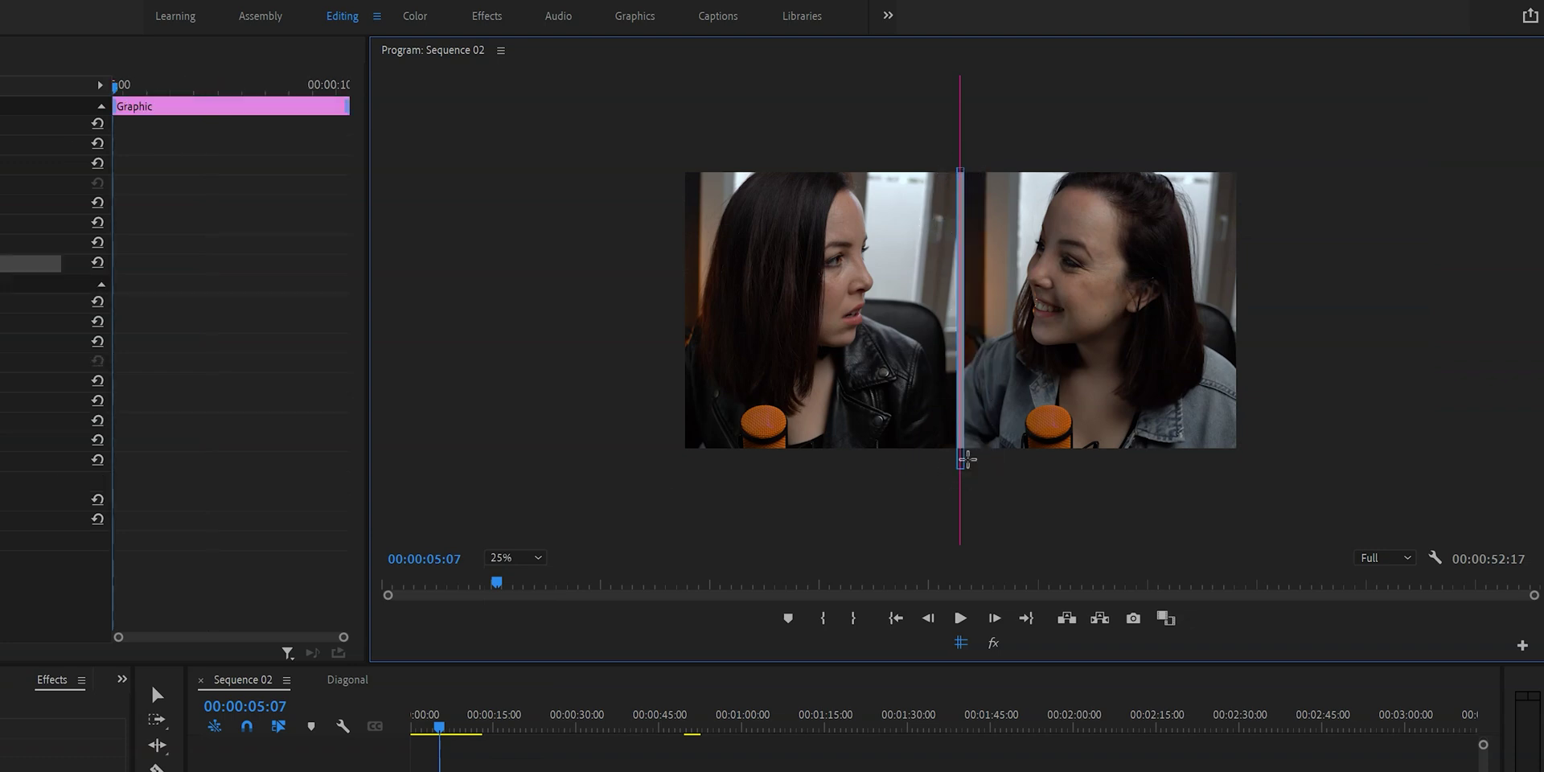
{"action": "left_click", "coordinate": [537, 557]}
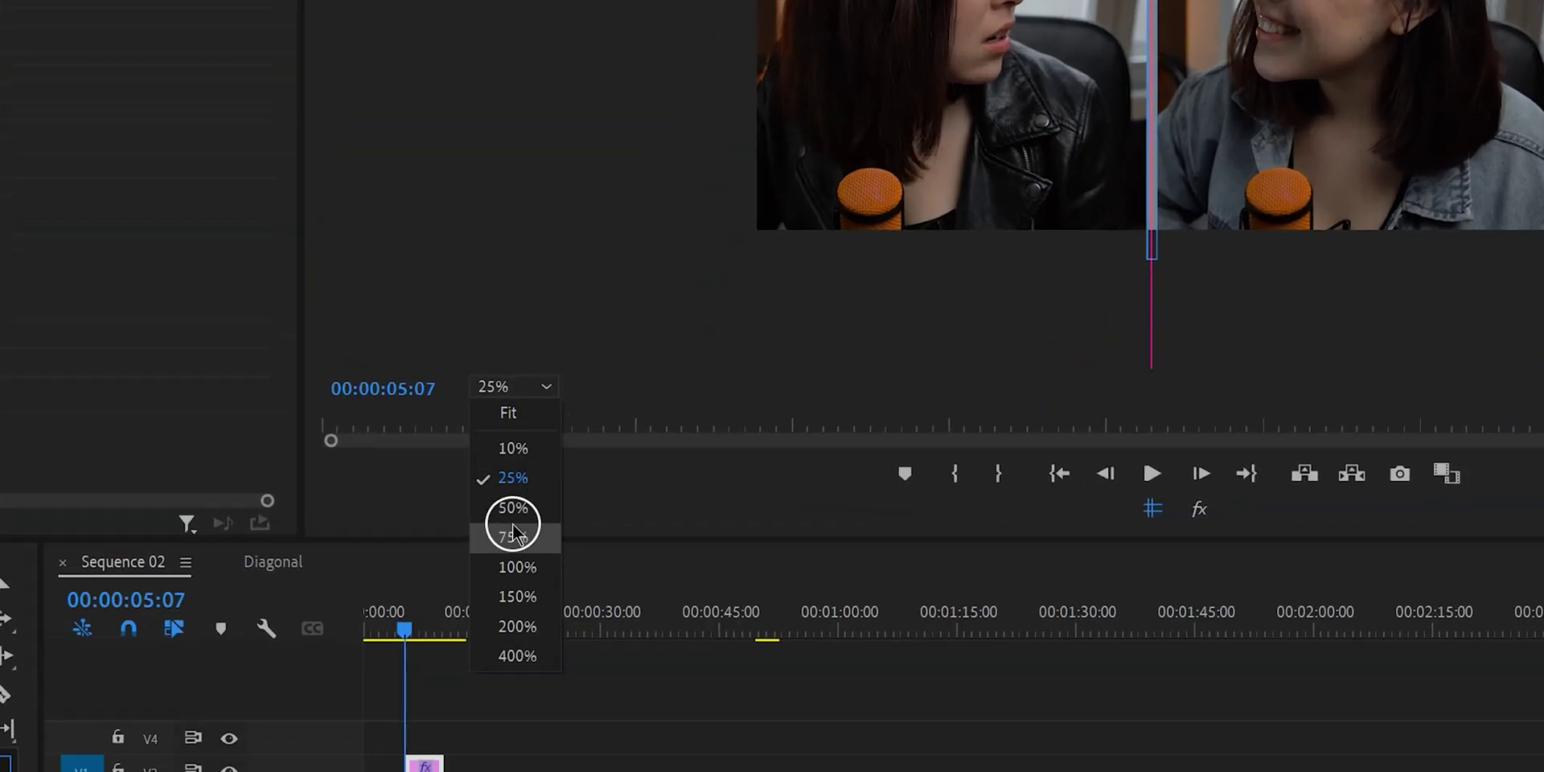
{"action": "left_click", "coordinate": [508, 412]}
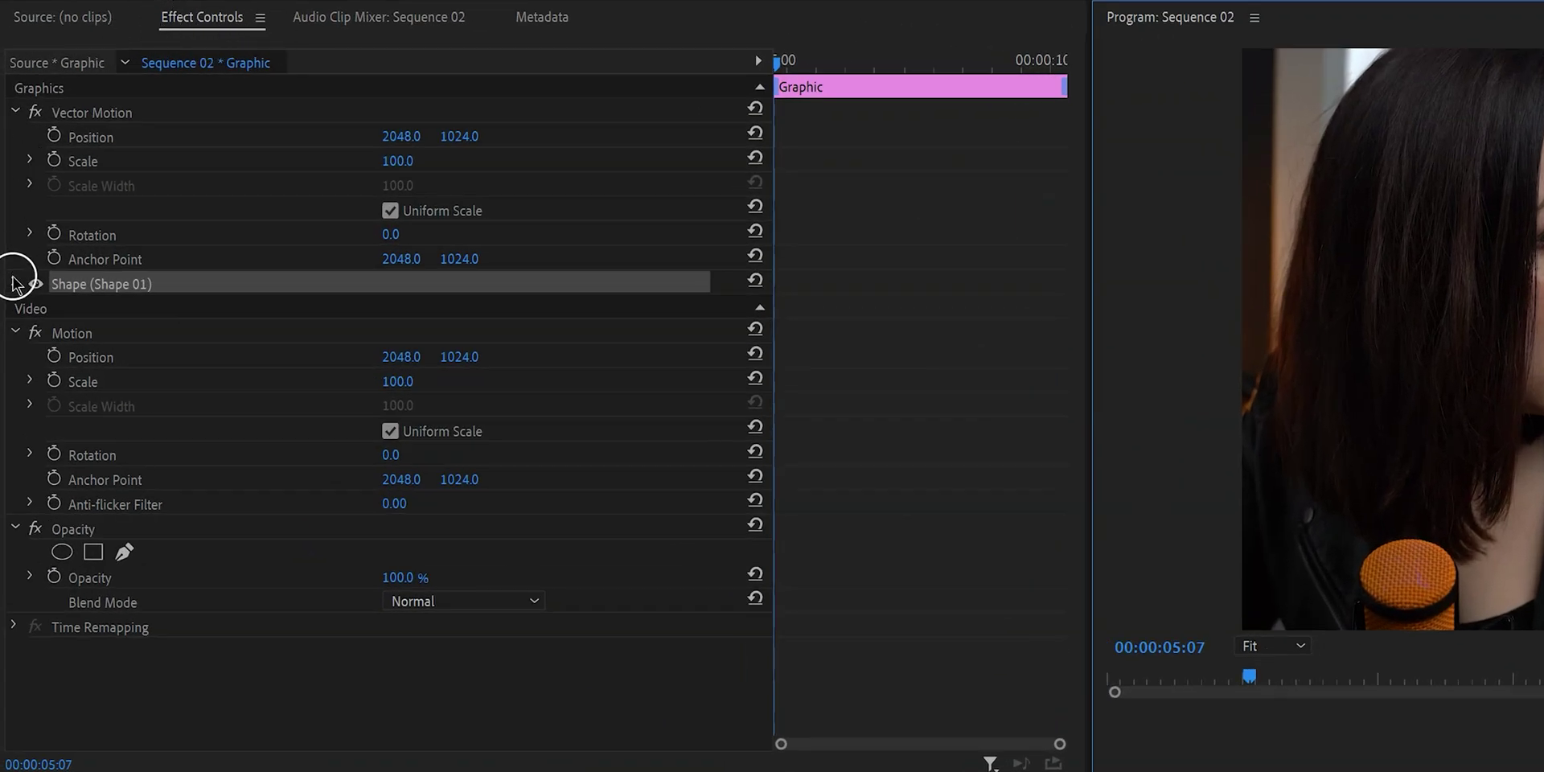
Fill the rectangle shape with white FFFFFF.
{"action": "left_click", "coordinate": [13, 284]}
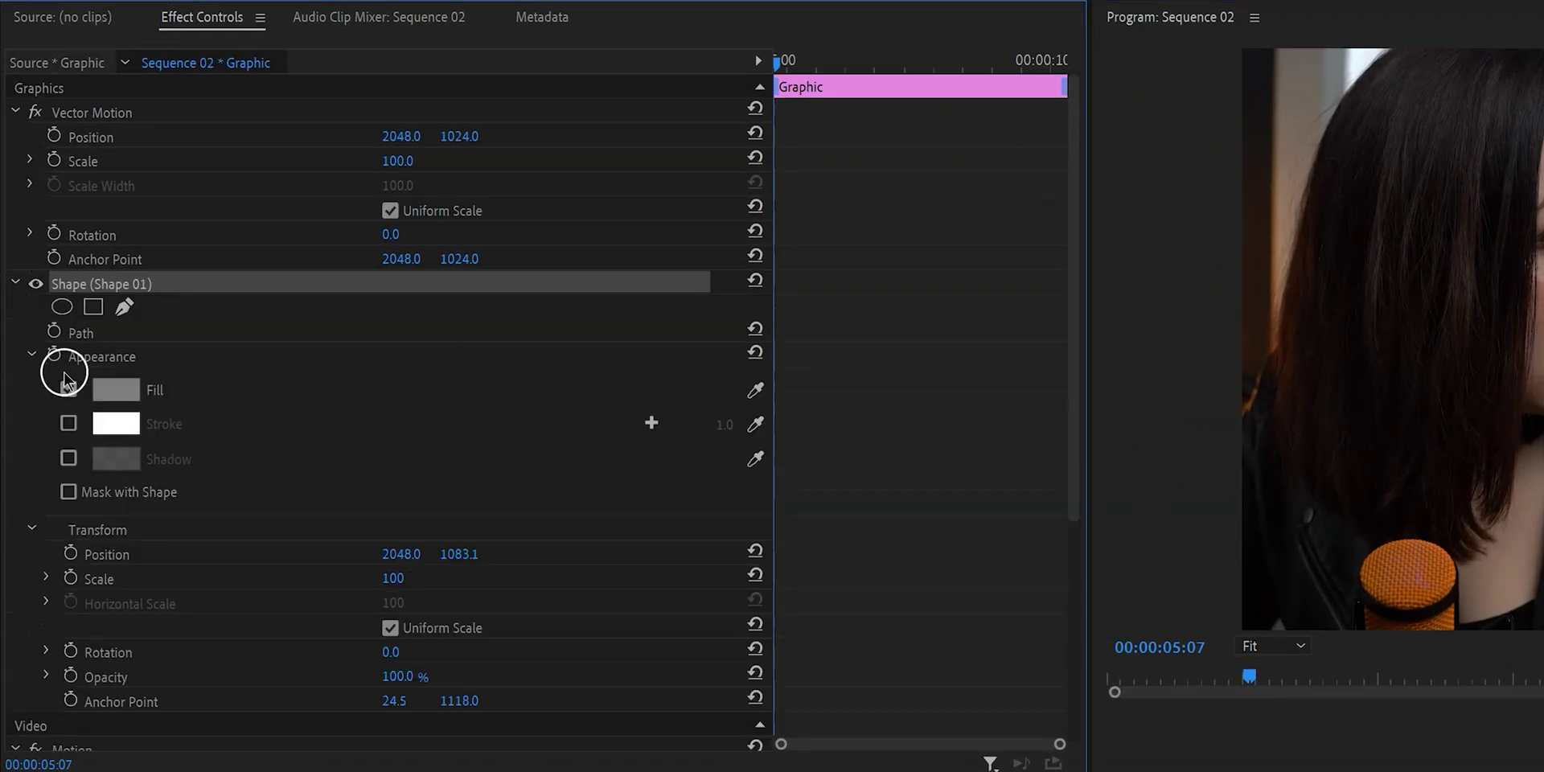
{"action": "left_click", "coordinate": [110, 394]}
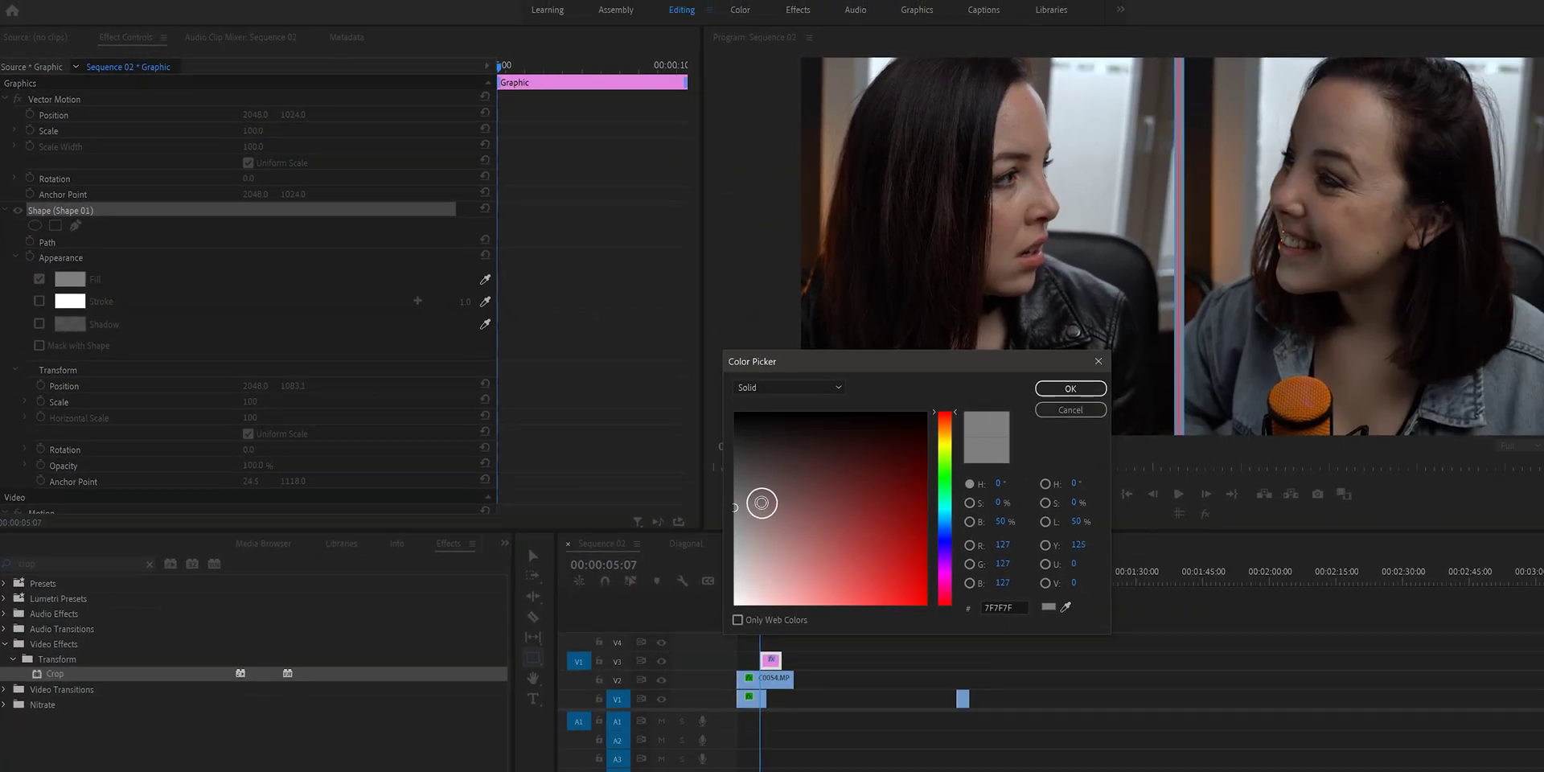
{"action": "left_click", "coordinate": [989, 426]}
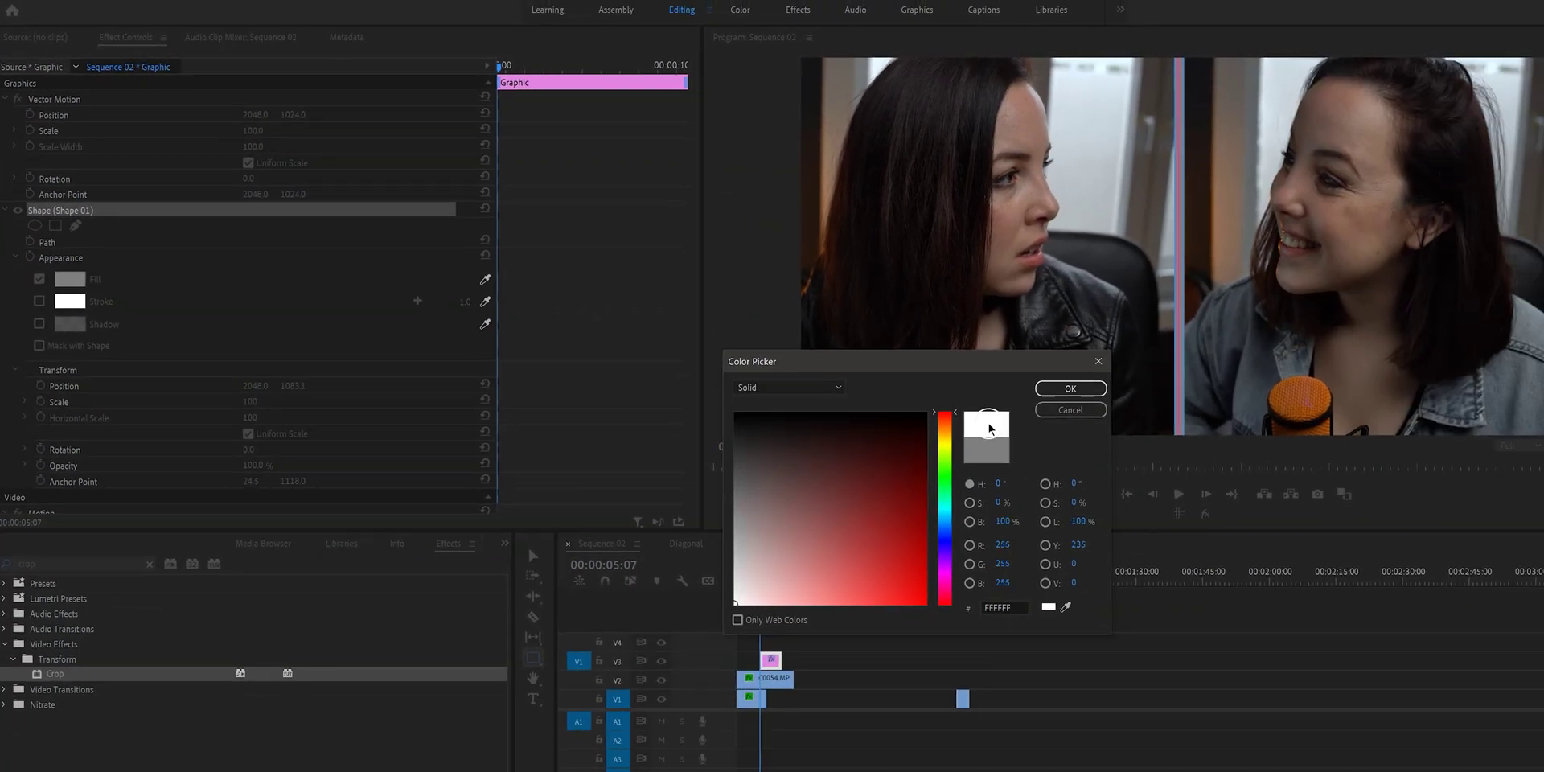
{"action": "left_click", "coordinate": [1071, 389]}
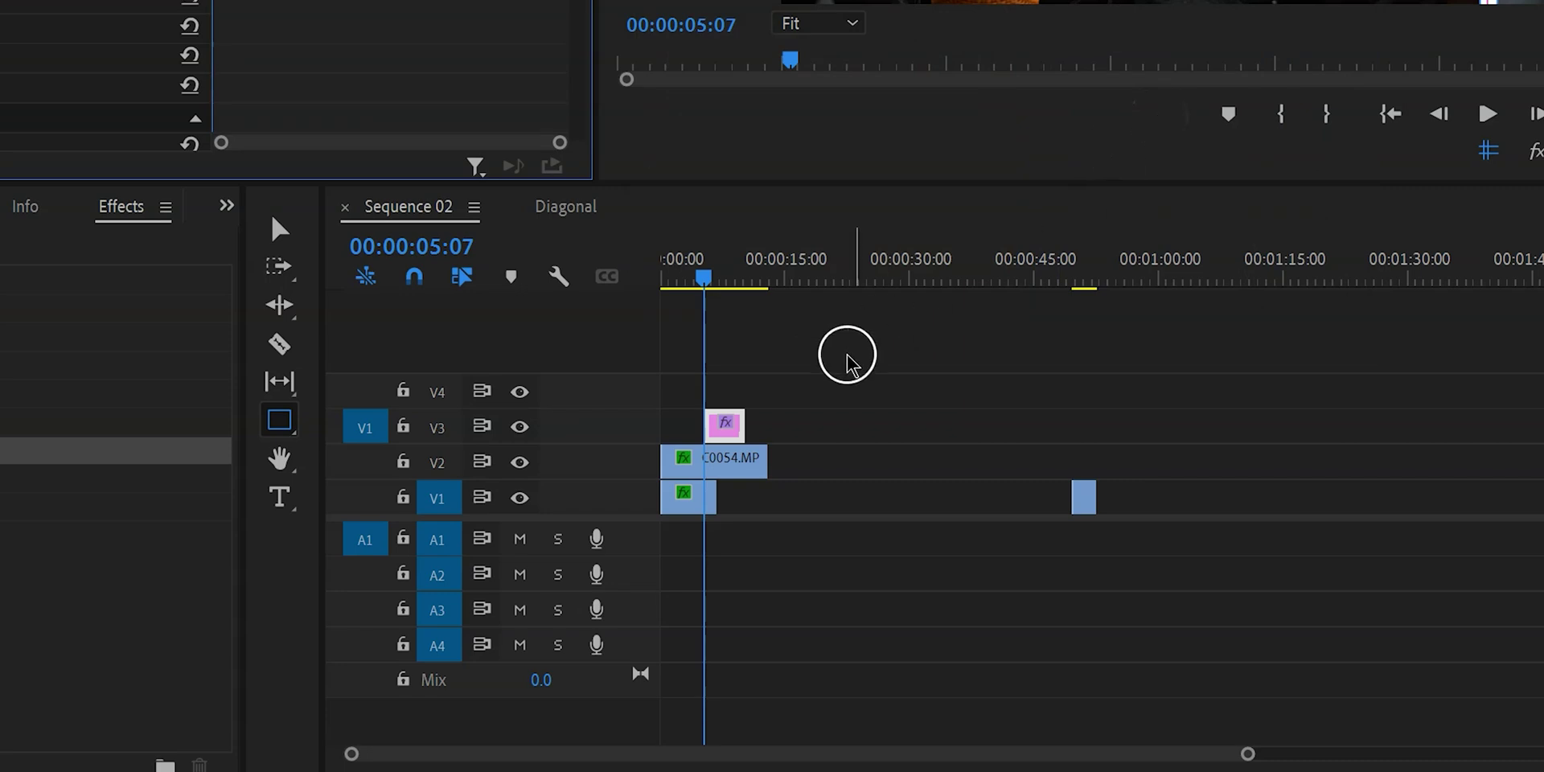
Extend the divider graphic clip on V3 to start at 00:00:00:00.
{"action": "left_click_drag", "start_coordinate": [706, 426], "coordinate": [658, 439]}
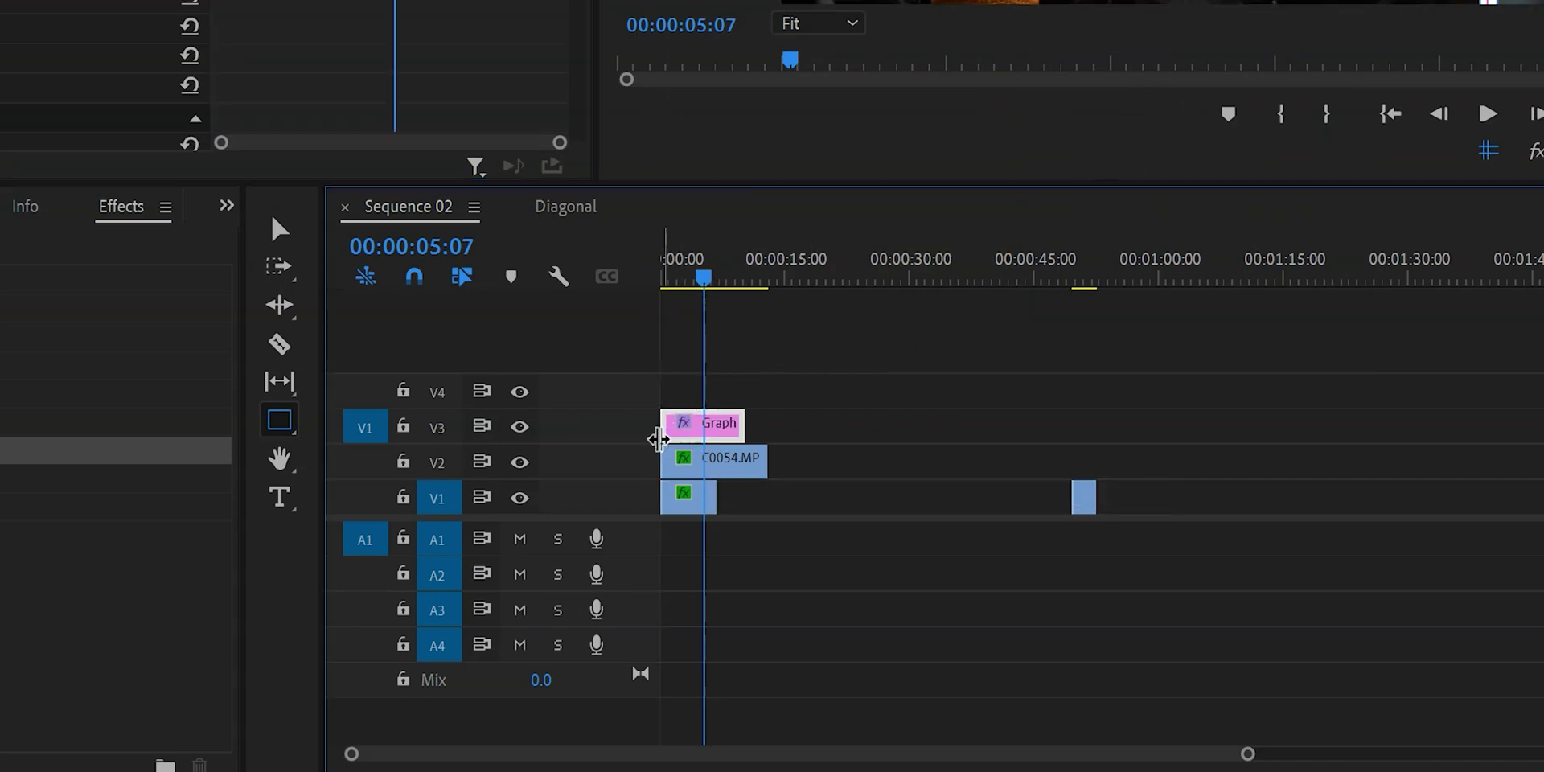
{"action": "left_click", "coordinate": [691, 427]}
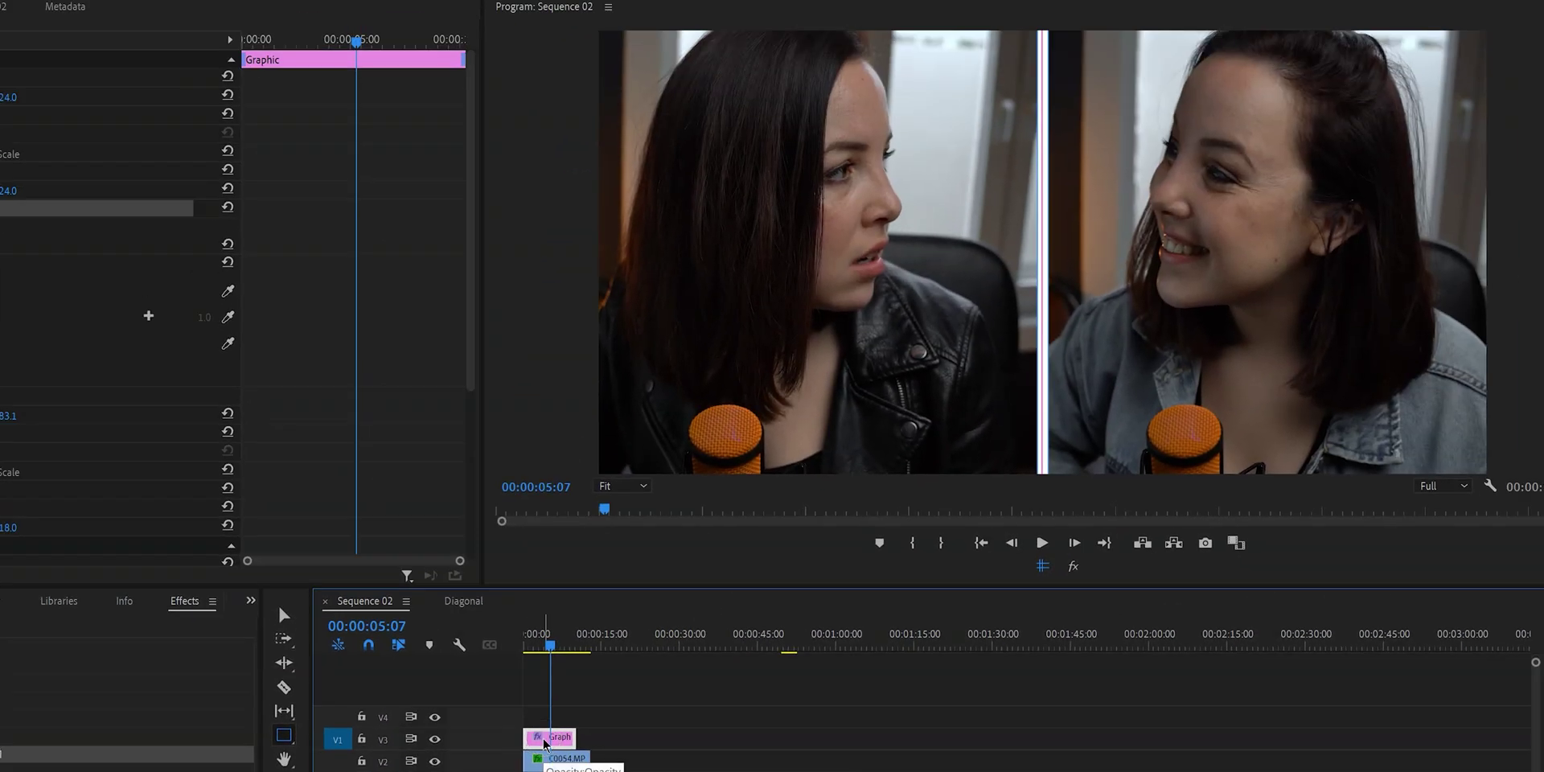
{"action": "mouse_move", "coordinate": [552, 635]}
{"action": "left_mouse_down"}
{"action": "mouse_move", "coordinate": [522, 640]}
{"action": "mouse_move", "coordinate": [554, 647]}
{"action": "left_mouse_up"}
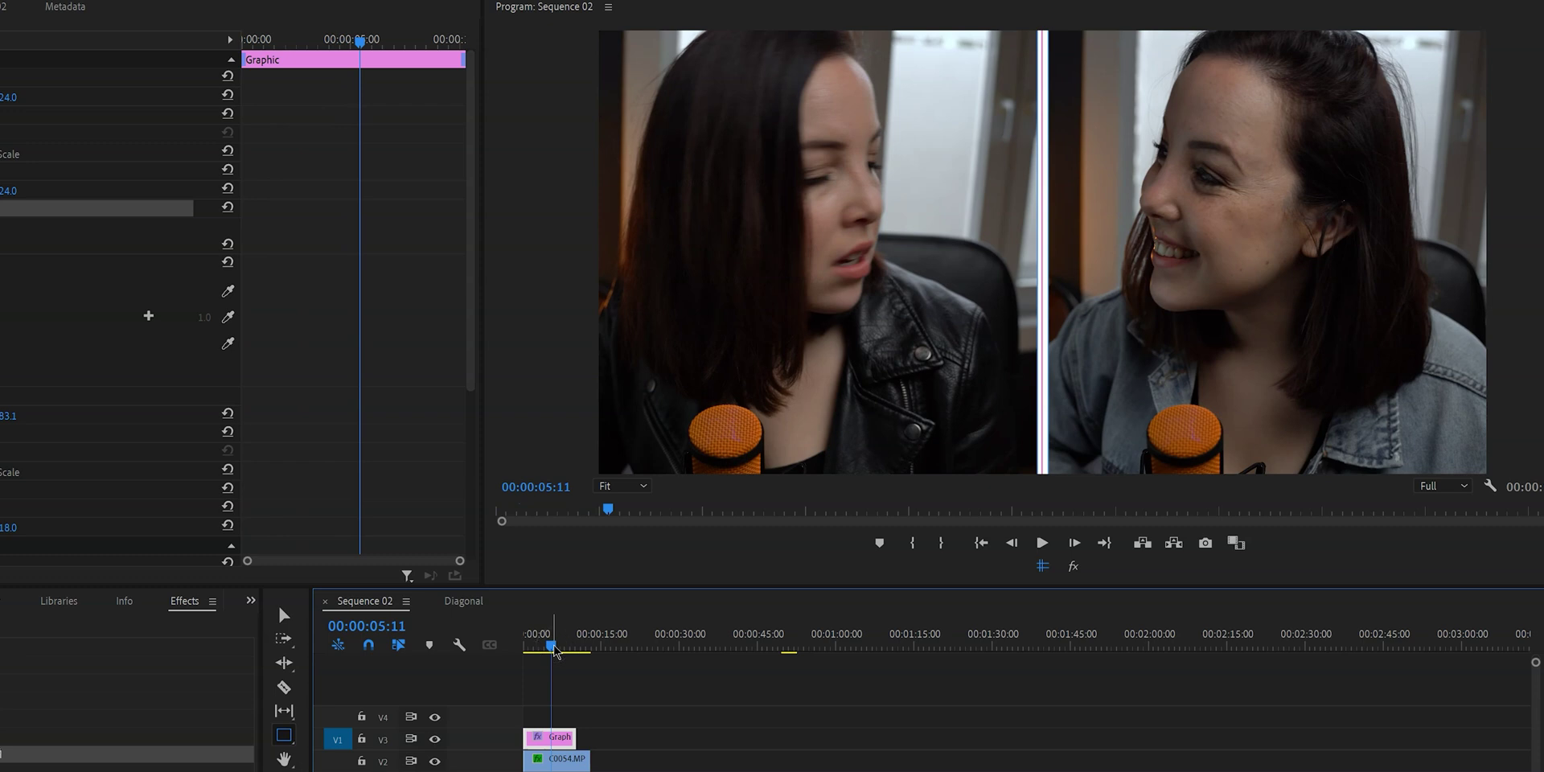
{"action": "left_click", "coordinate": [553, 707]}
Switch to the Selection tool and jump C0054 back to its earlier crop keyframe.
{"action": "key", "text": "v"}
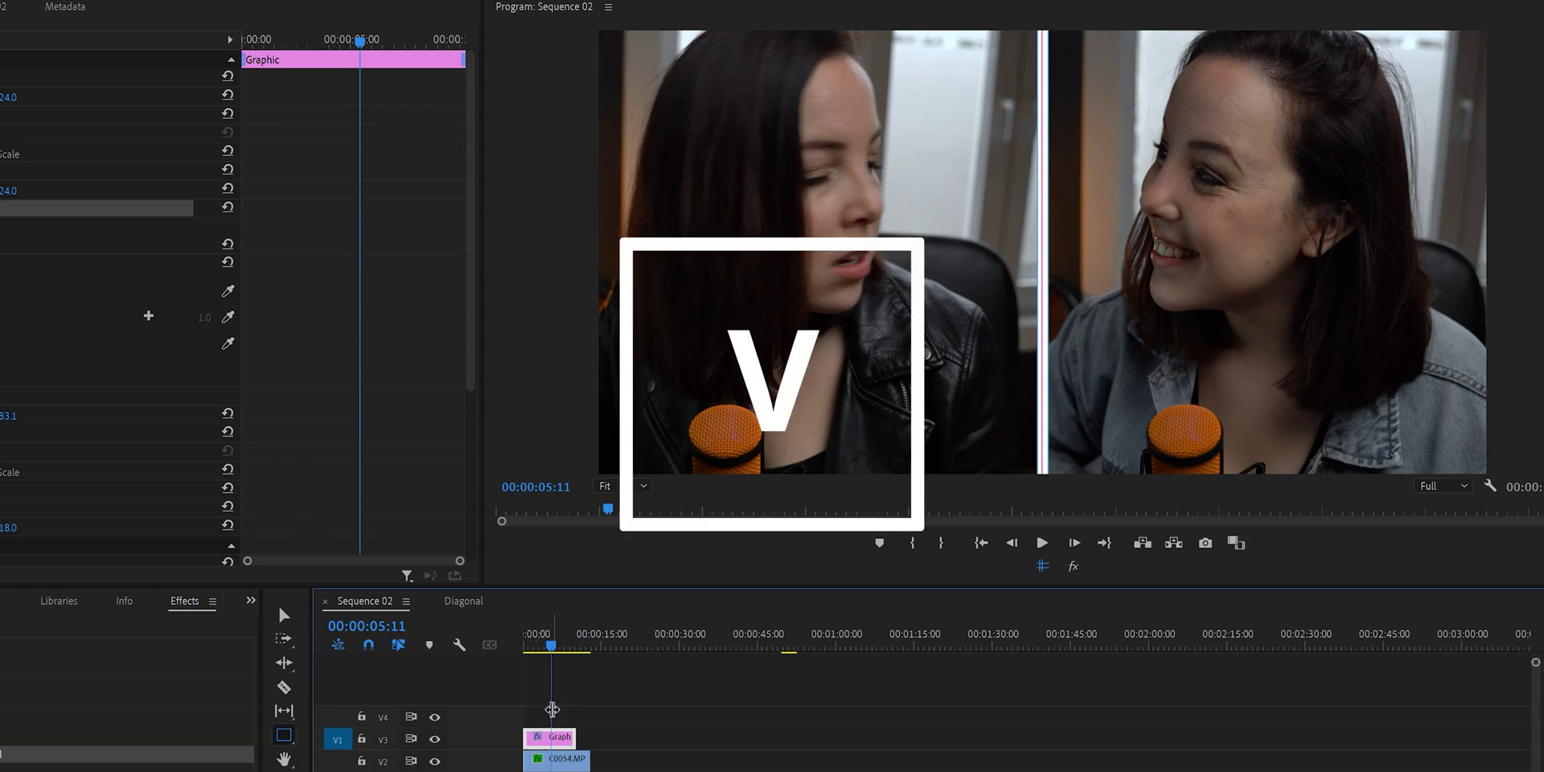
{"action": "left_click", "coordinate": [518, 703]}
{"action": "left_click", "coordinate": [283, 616]}
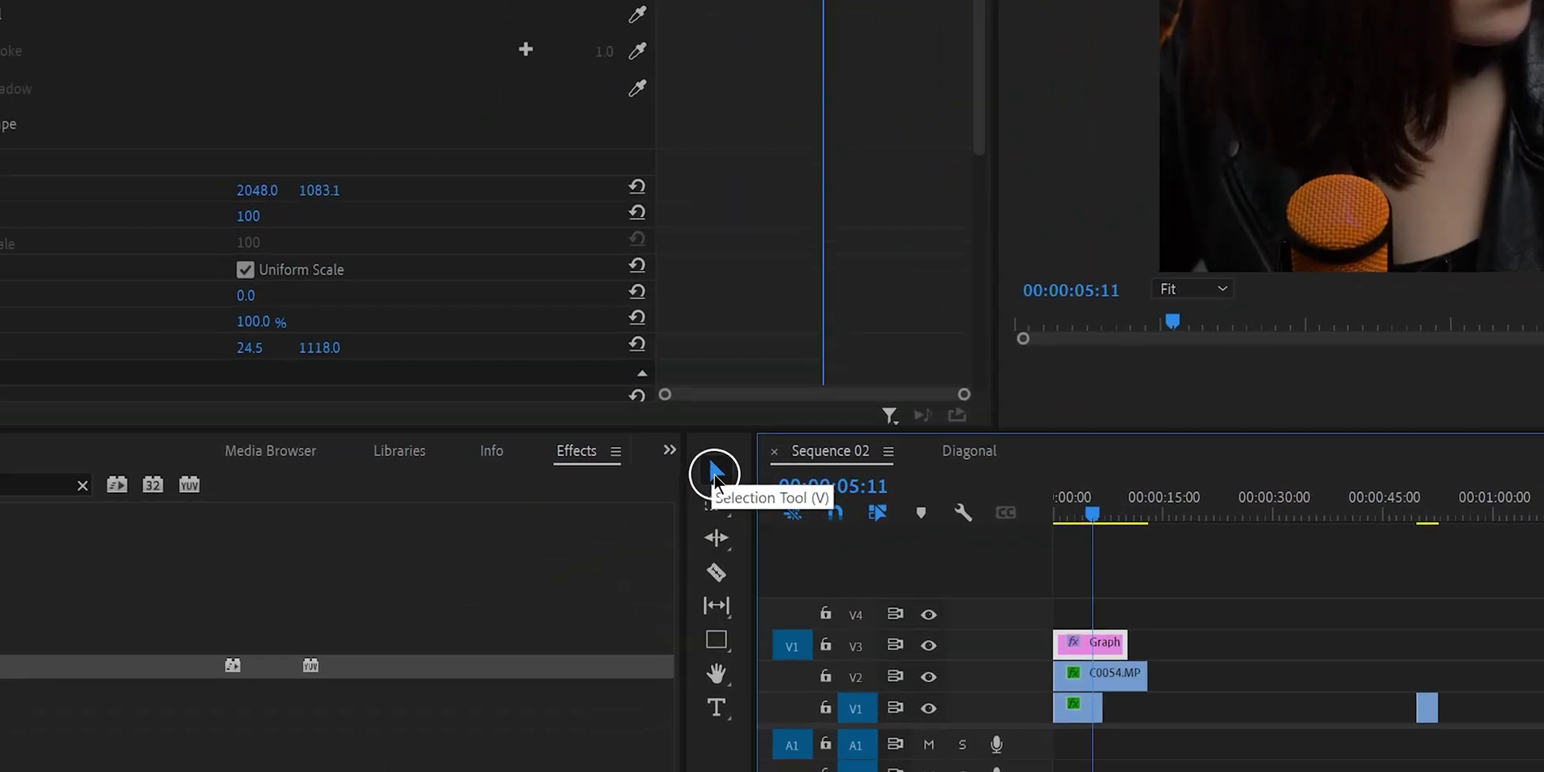
{"action": "left_click", "coordinate": [1257, 603]}
{"action": "left_click", "coordinate": [1098, 680]}
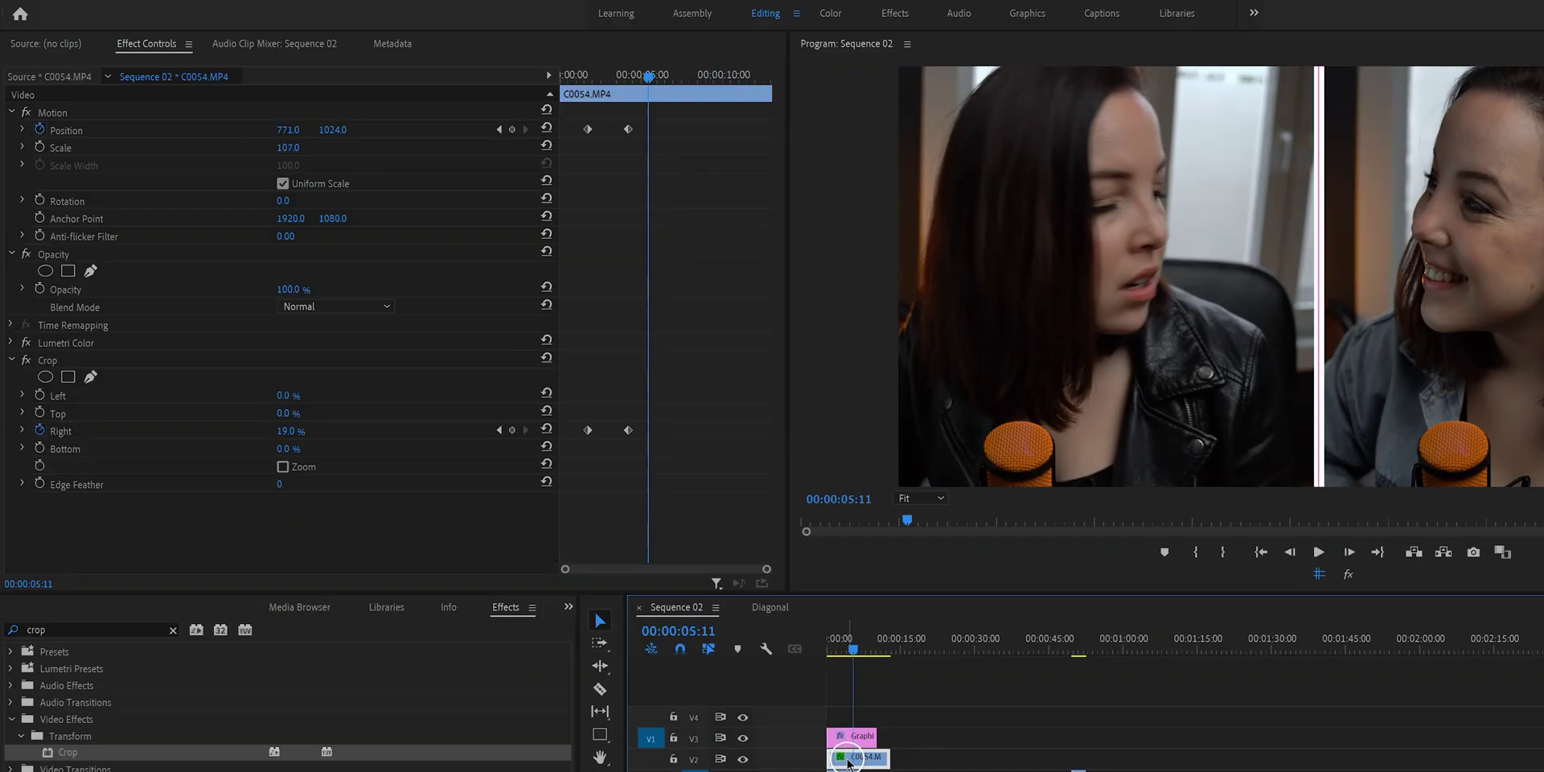
{"action": "left_click", "coordinate": [475, 444]}
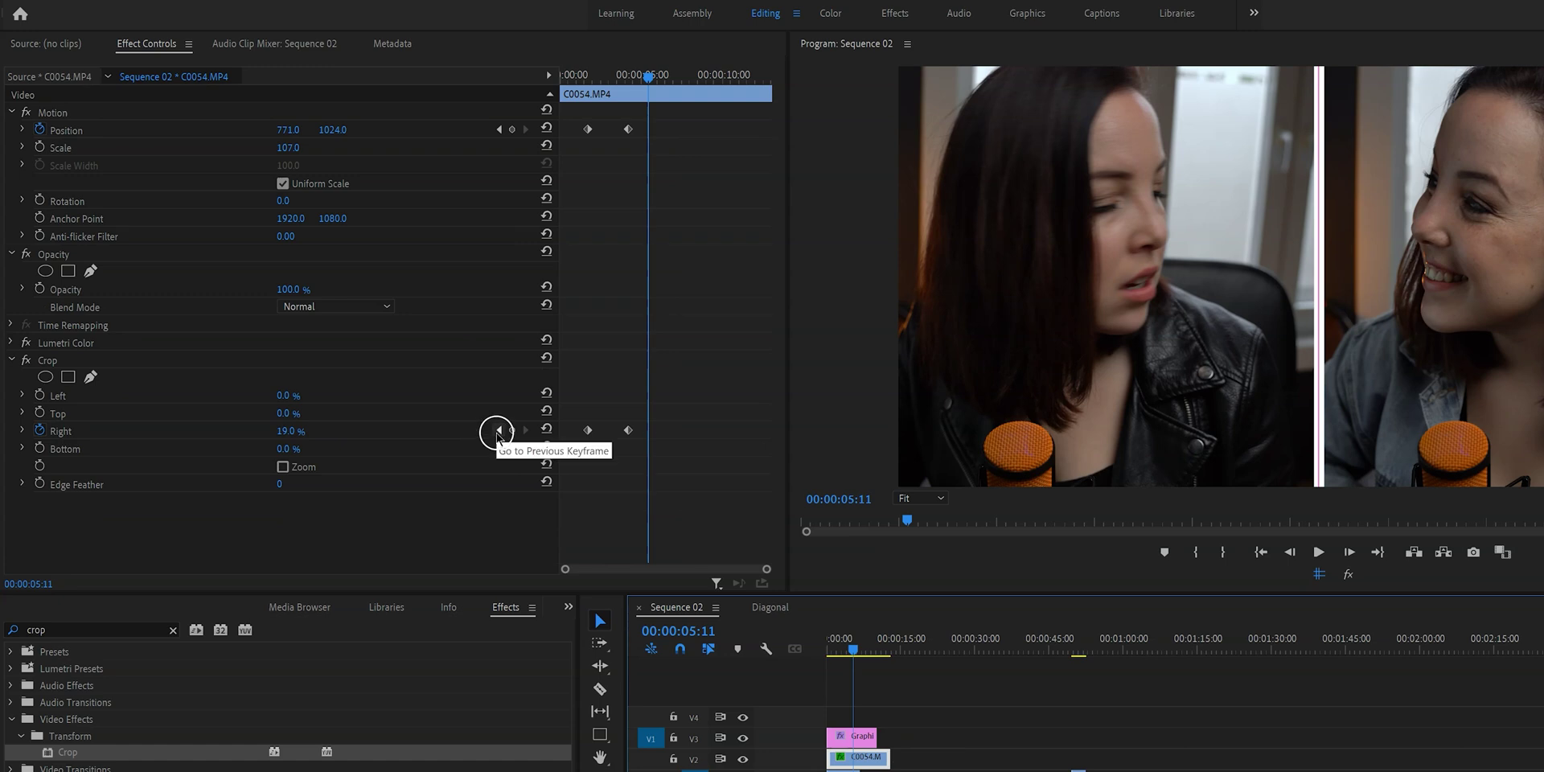
{"action": "left_click", "coordinate": [499, 432]}
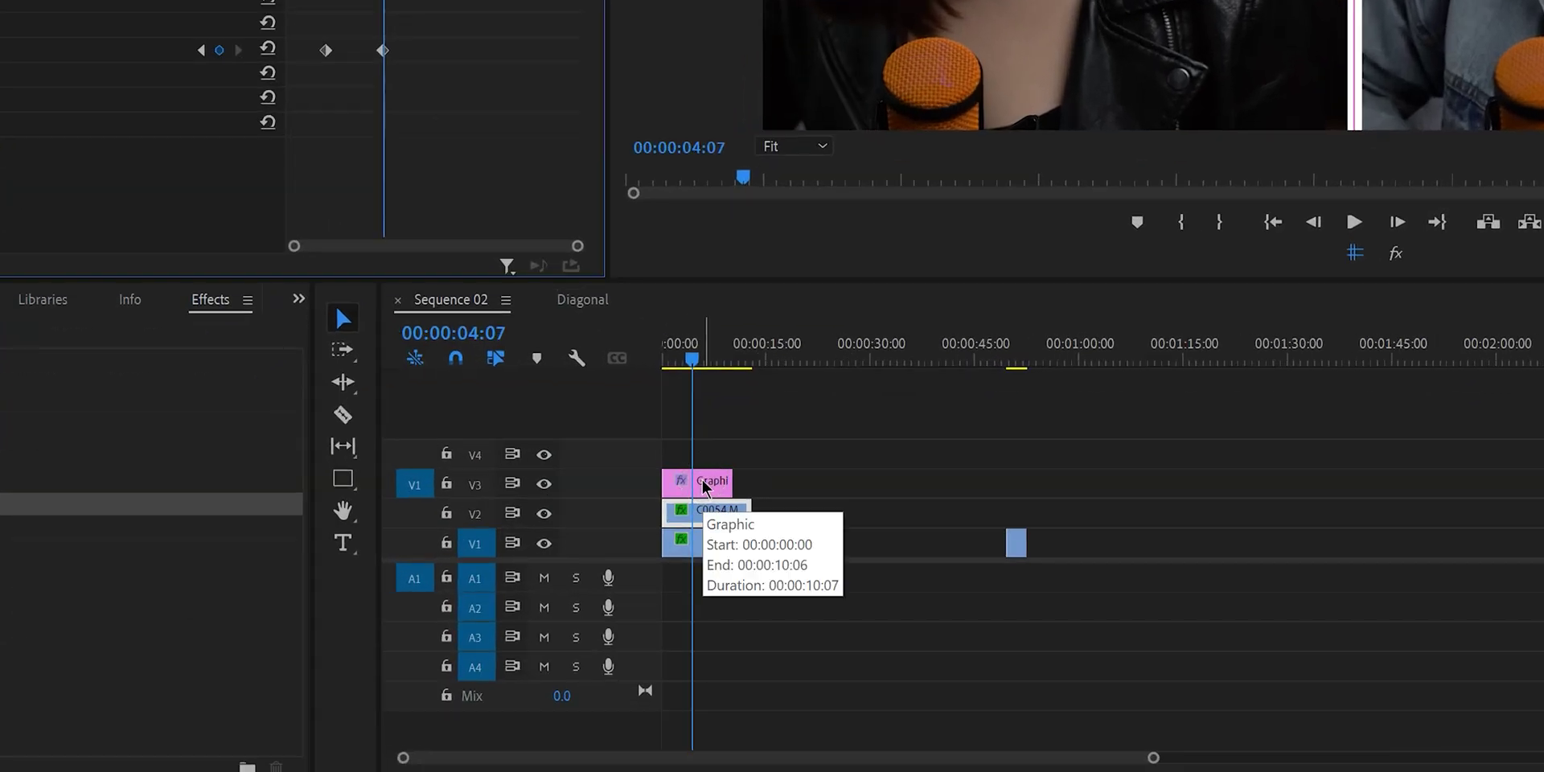
Keyframe the white divider's Position to slide in from X 4137 to 2048, then preview.
{"action": "left_click", "coordinate": [698, 481]}
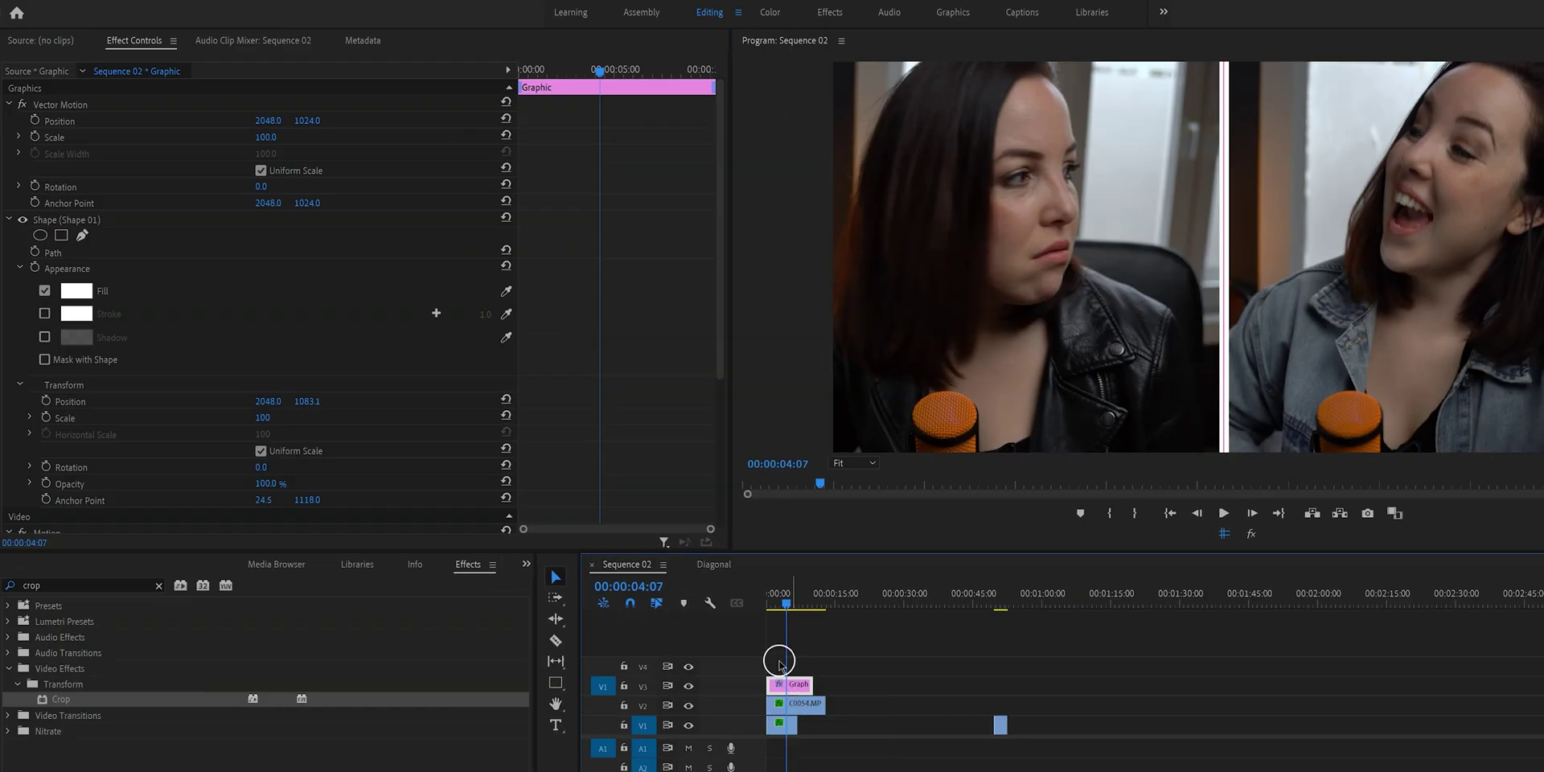
{"action": "left_click", "coordinate": [34, 121]}
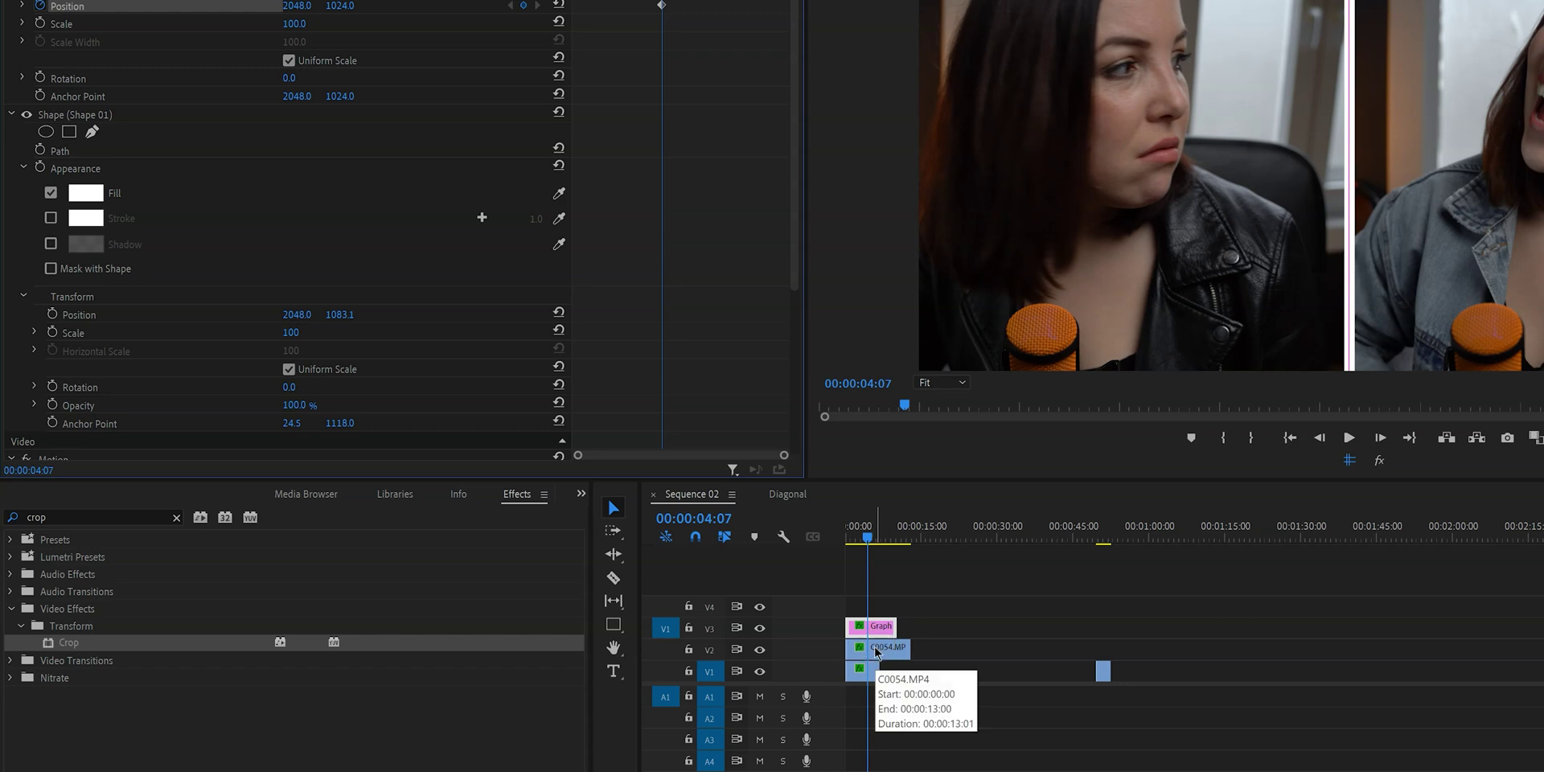
{"action": "left_click", "coordinate": [876, 651]}
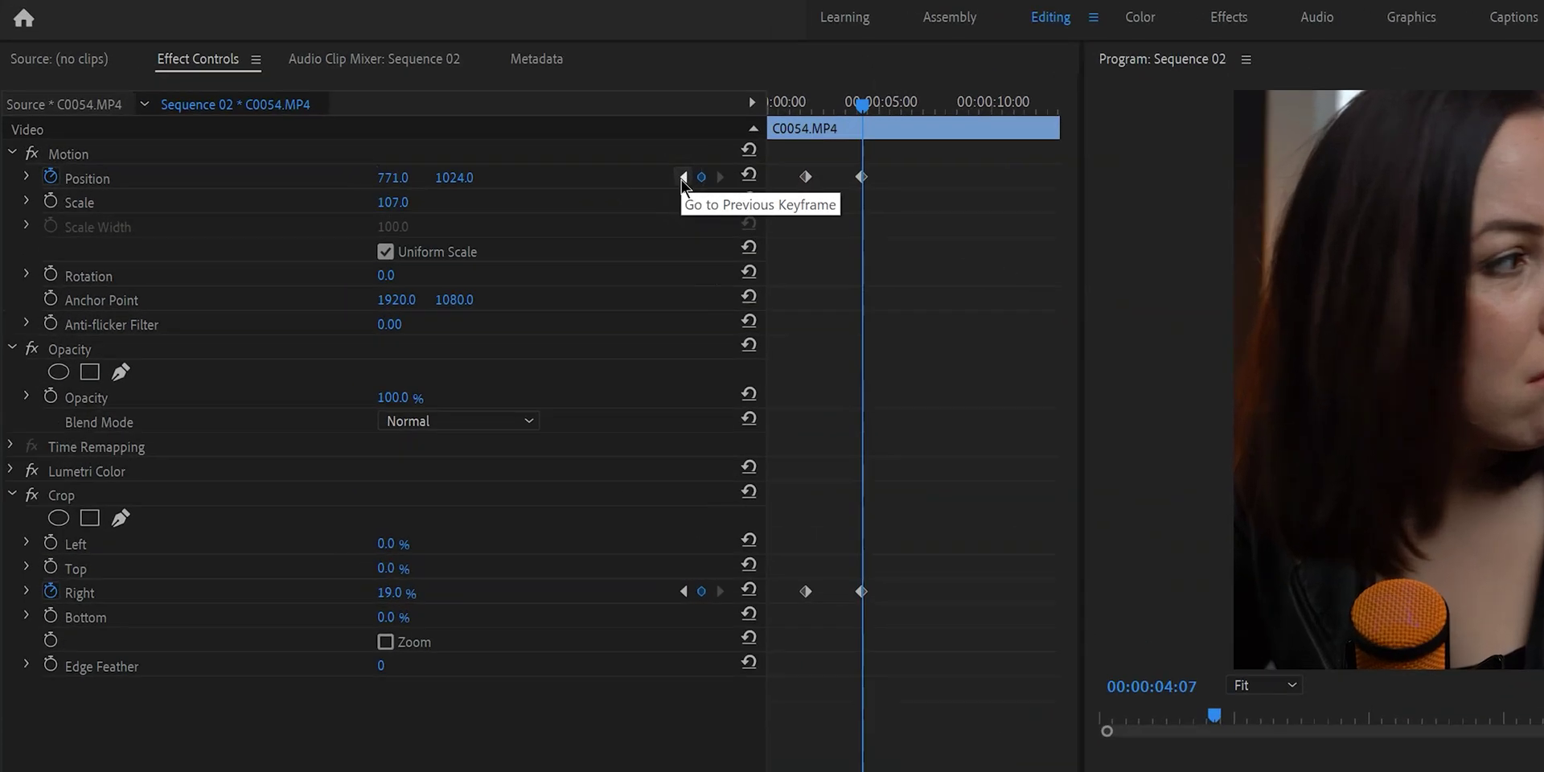
{"action": "left_click", "coordinate": [510, 134]}
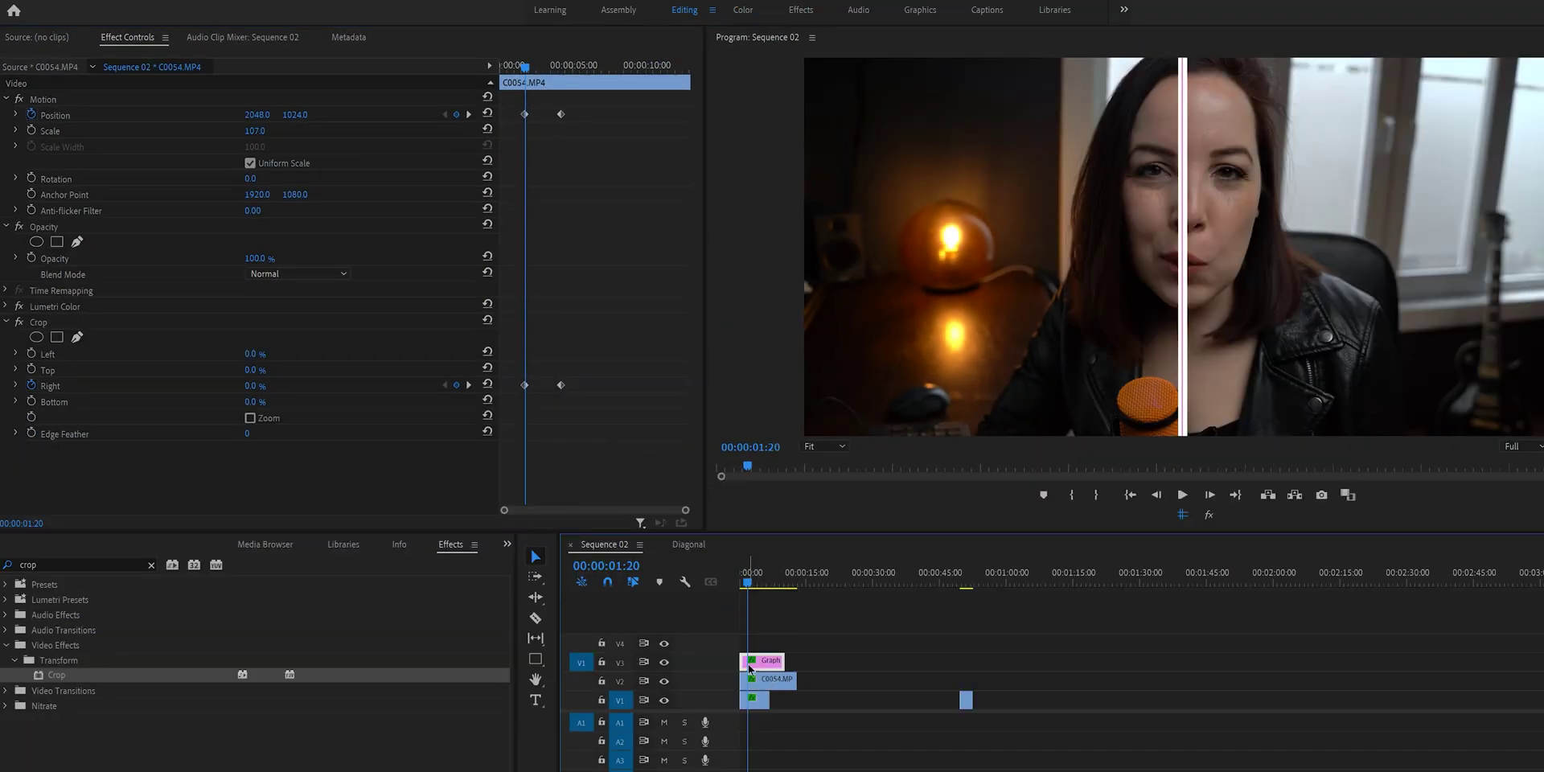
{"action": "left_click", "coordinate": [750, 664]}
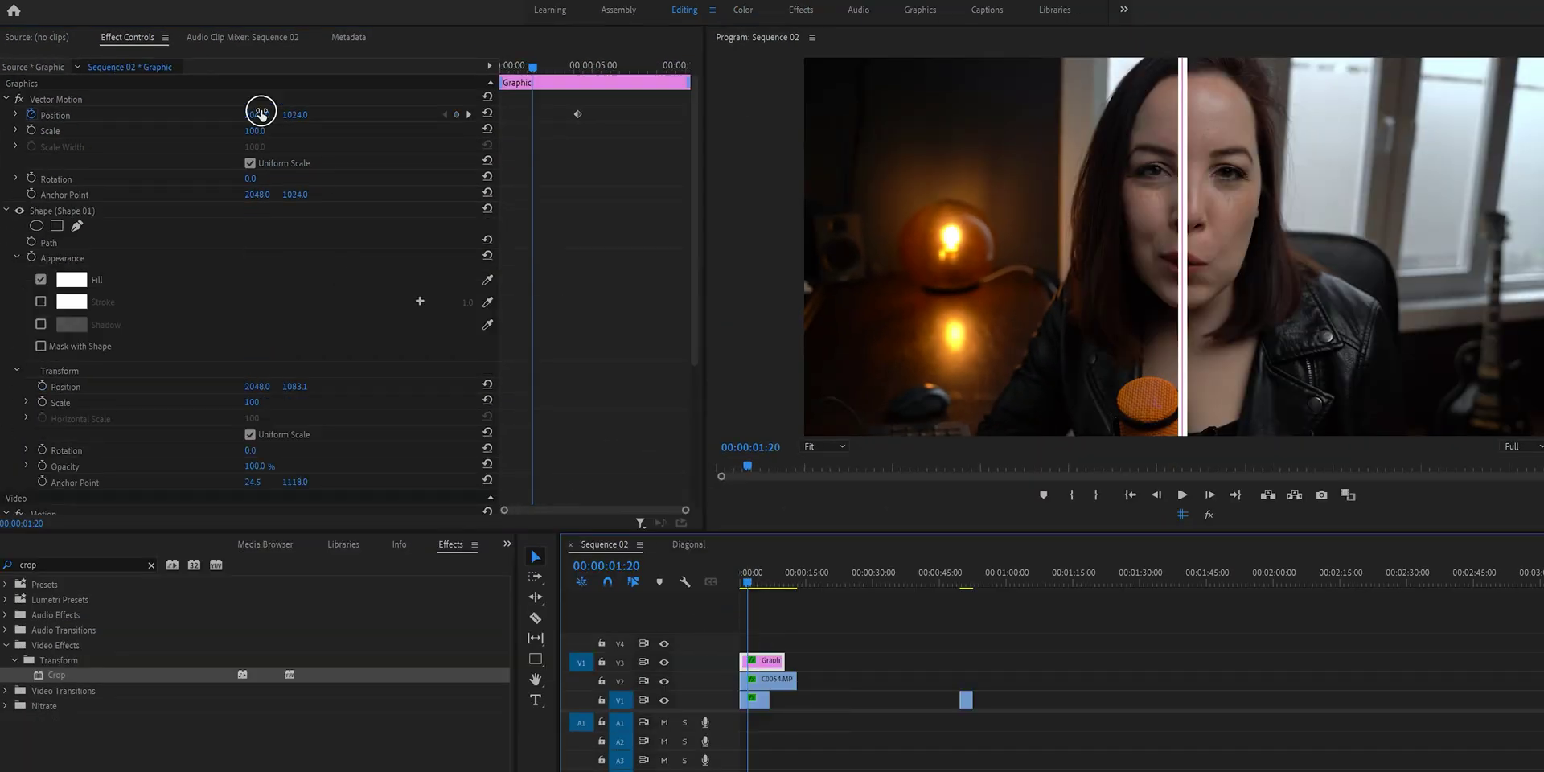
{"action": "left_click_drag", "start_coordinate": [249, 113], "coordinate": [419, 98]}
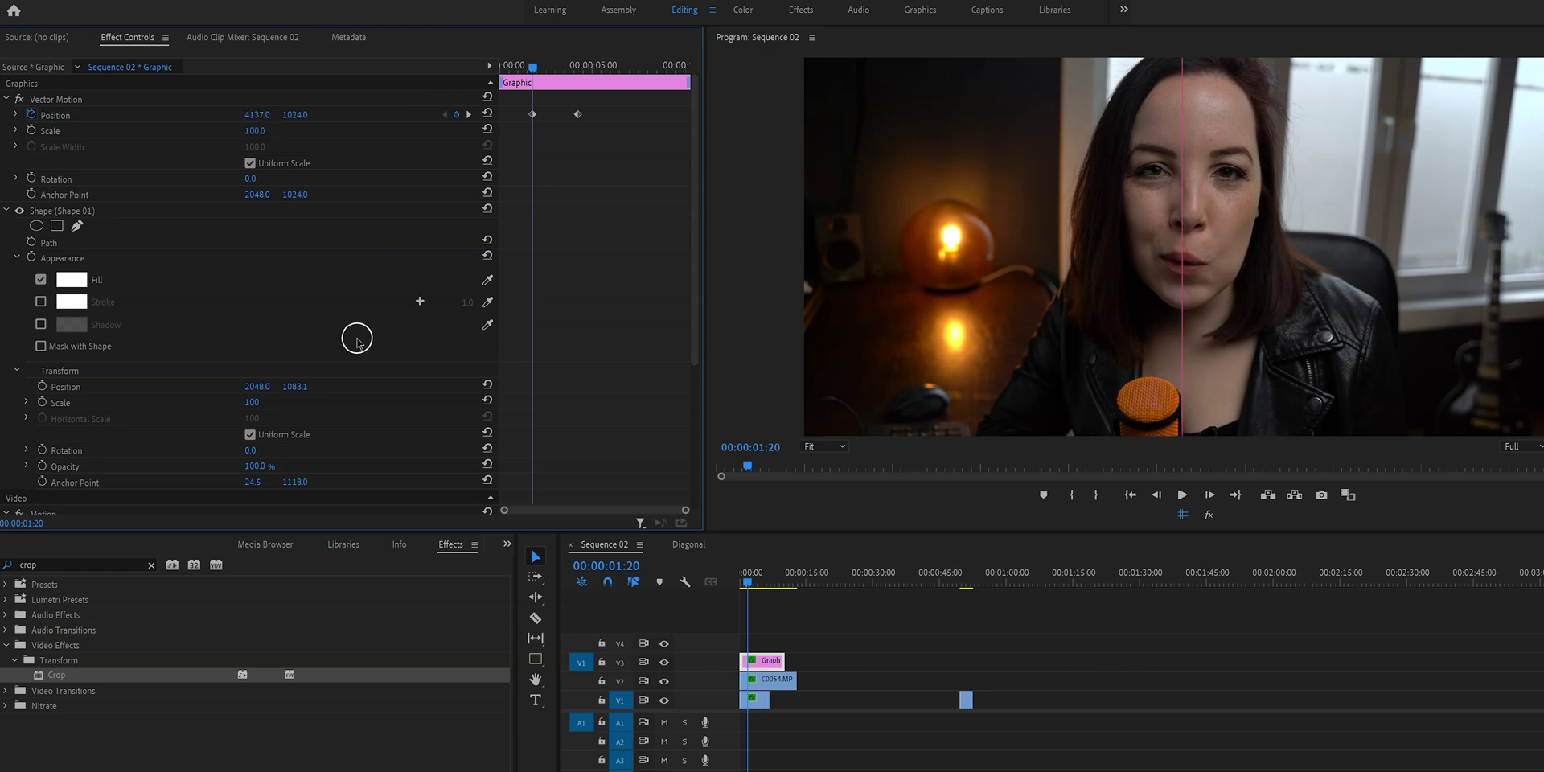
{"action": "left_click", "coordinate": [745, 580]}
{"action": "left_click_drag", "start_coordinate": [746, 581], "coordinate": [771, 586]}
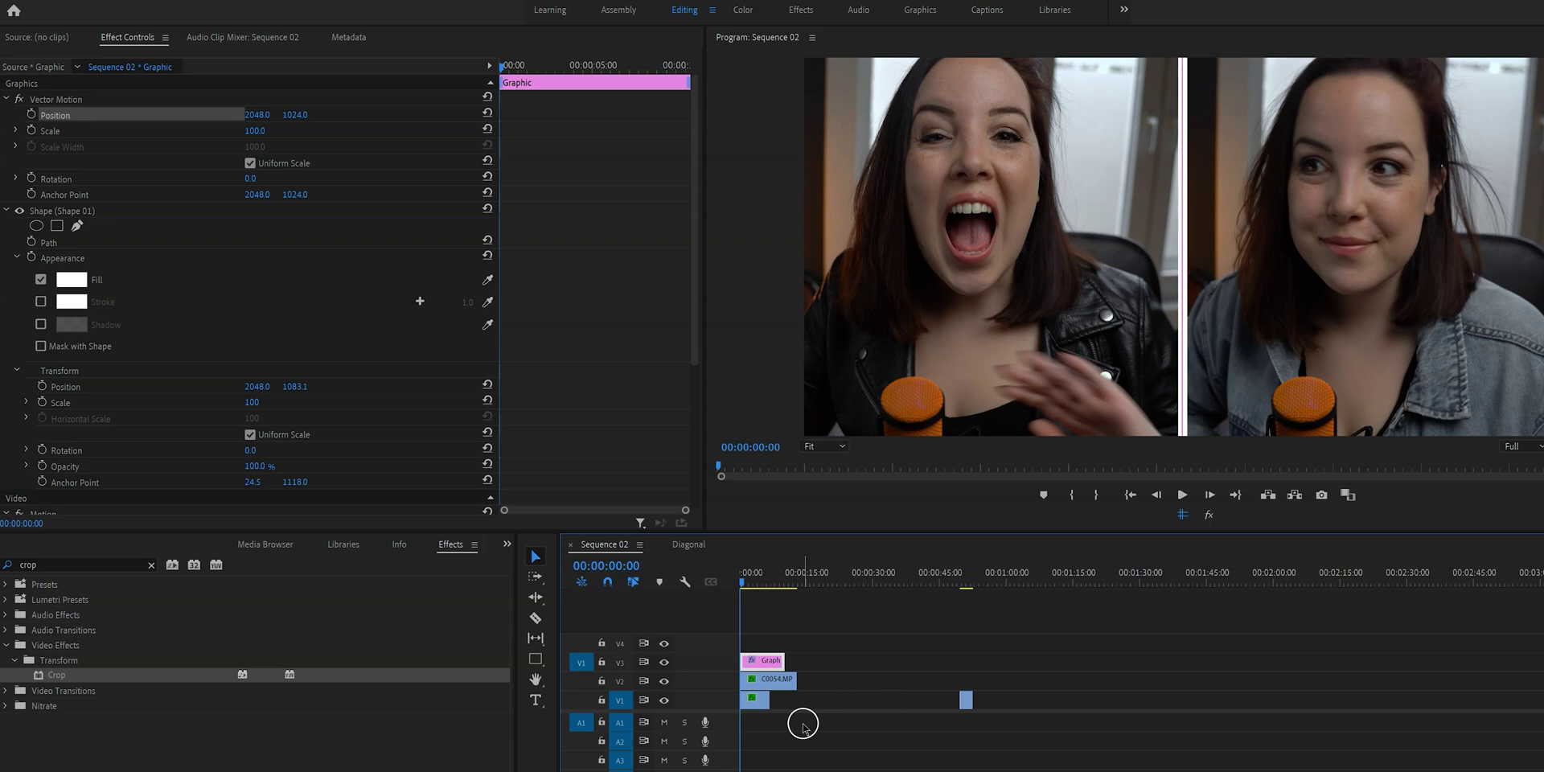
Move the divider, C0054 and C0055 up one track, and slide the short V1 clip to V1's start.
{"action": "left_click_drag", "start_coordinate": [803, 728], "coordinate": [725, 646]}
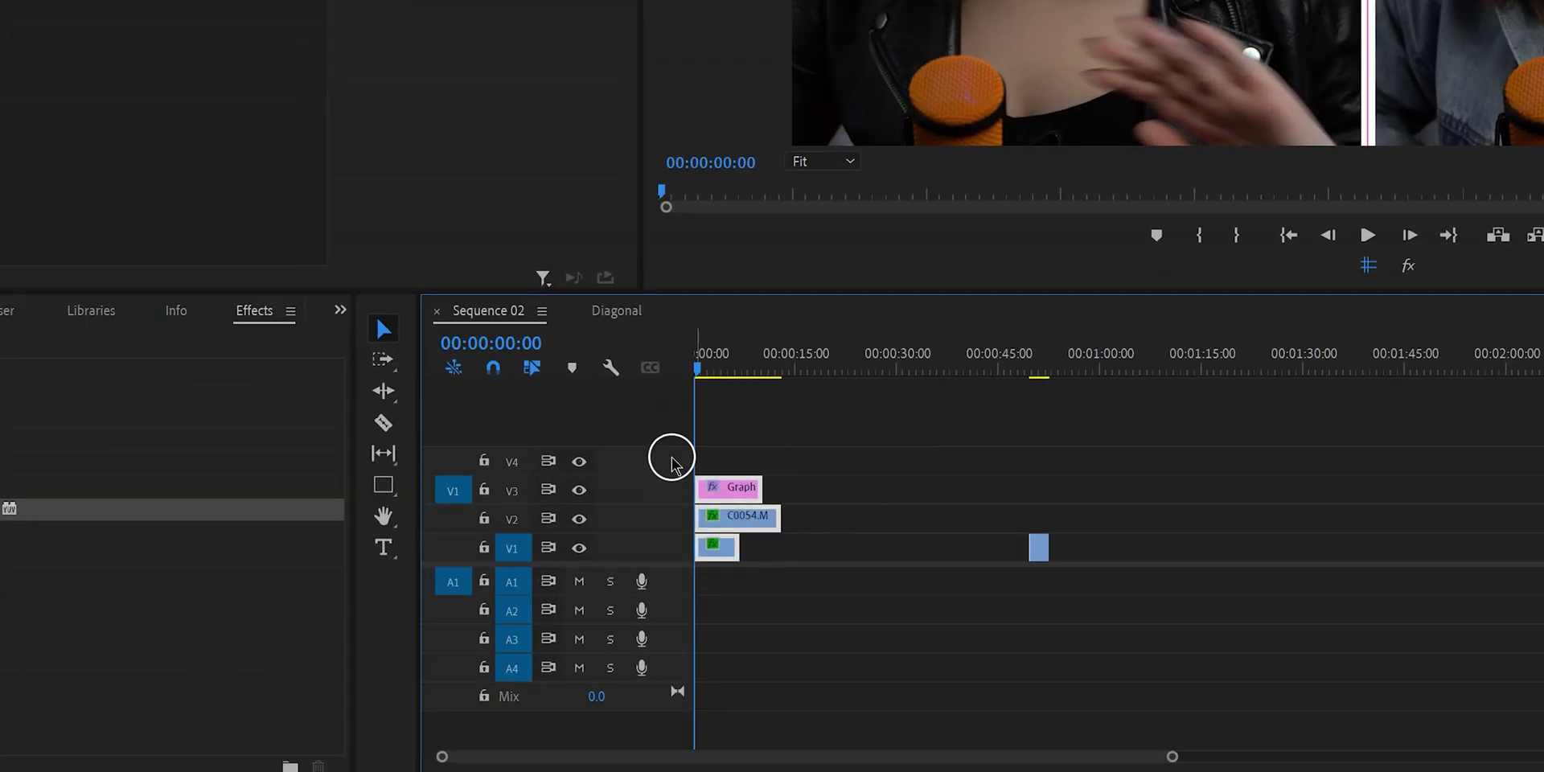
{"action": "left_click_drag", "start_coordinate": [716, 488], "coordinate": [711, 469]}
{"action": "left_click", "coordinate": [1038, 549]}
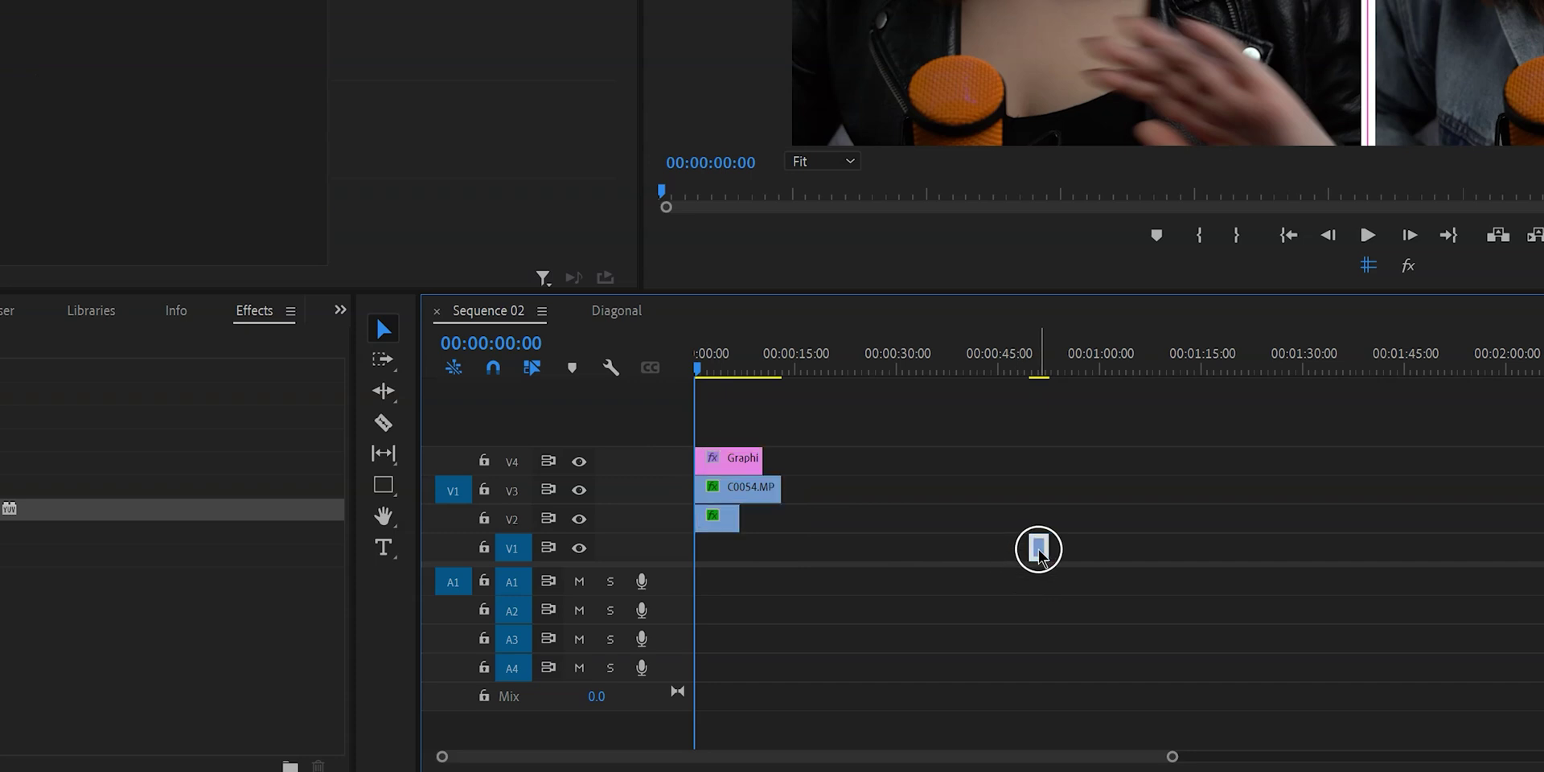
{"action": "left_click_drag", "start_coordinate": [1038, 548], "coordinate": [696, 567]}
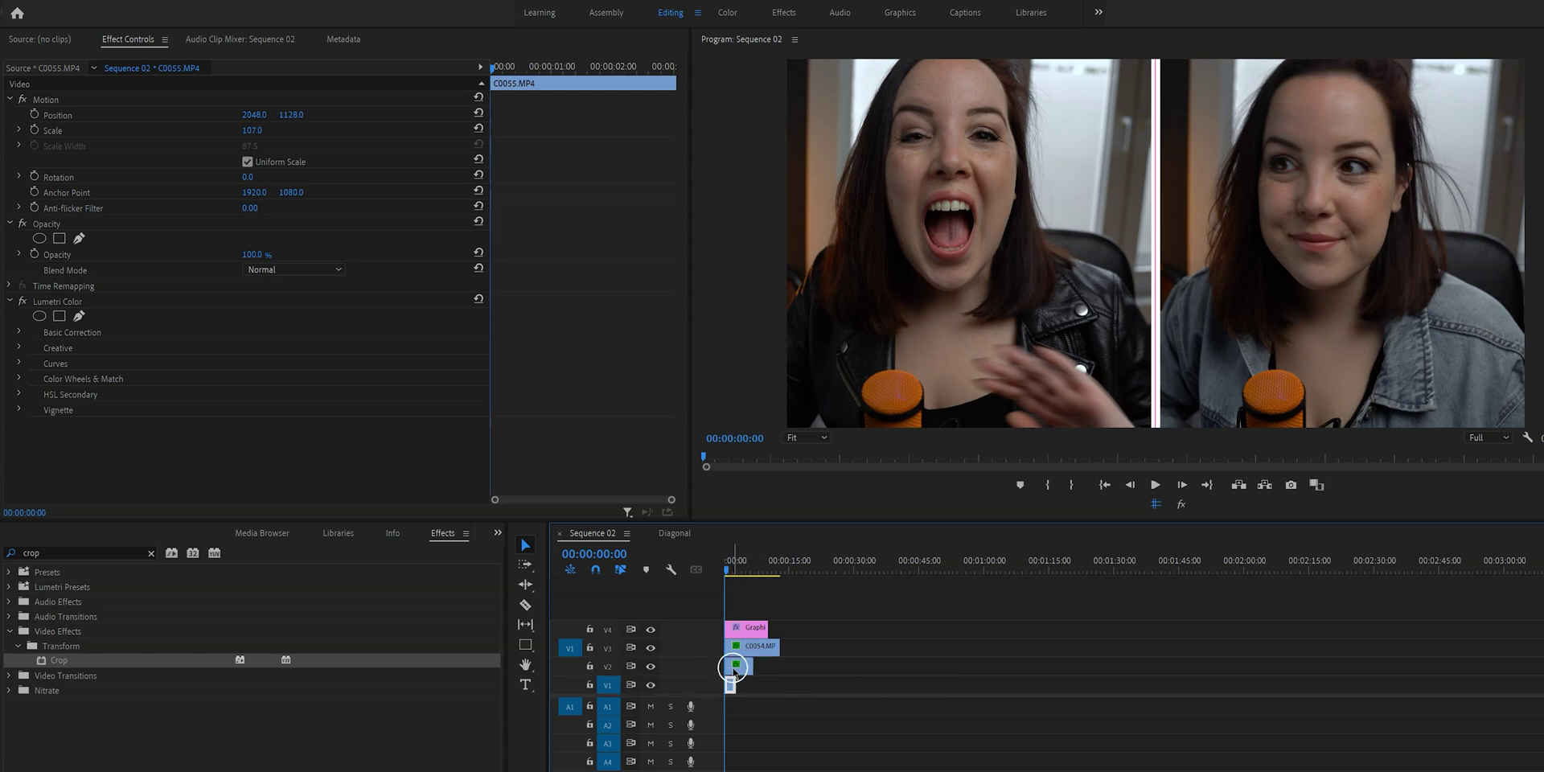
Scale the V2 clip to about 56 and fit it into the lower-right quarter.
{"action": "left_click", "coordinate": [1253, 313]}
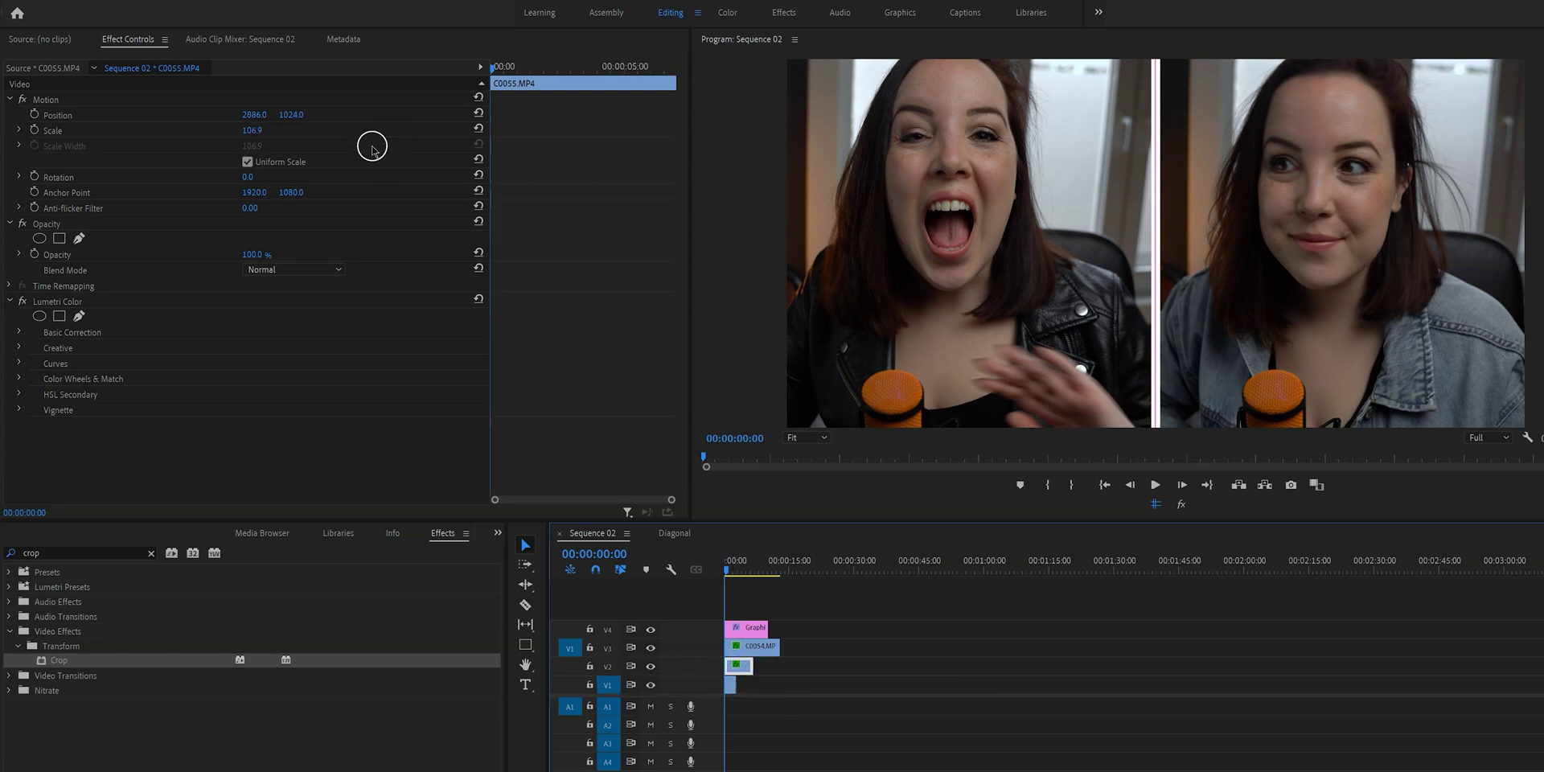
{"action": "left_click_drag", "start_coordinate": [255, 133], "coordinate": [213, 139]}
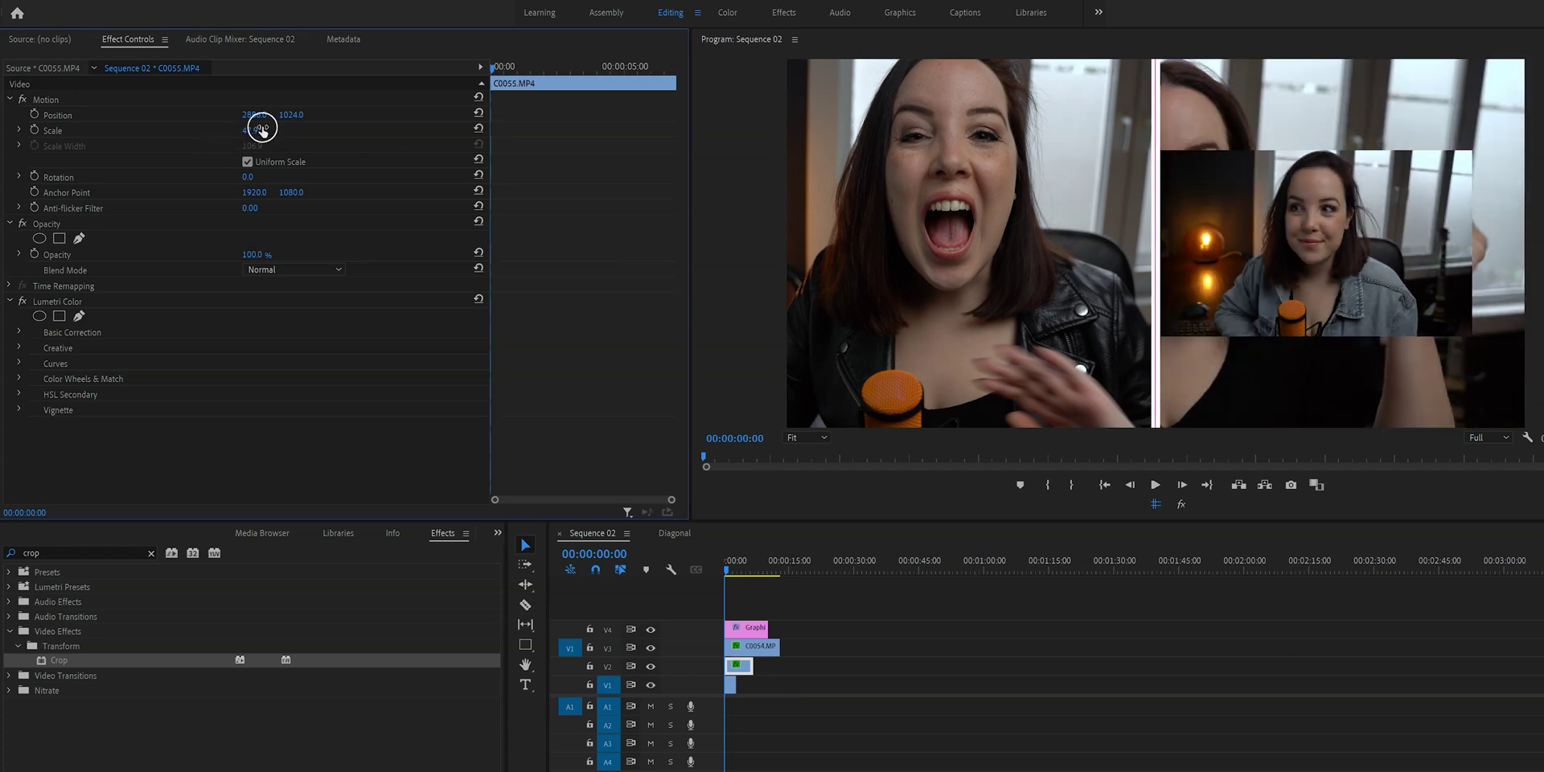
{"action": "left_click", "coordinate": [73, 103]}
{"action": "left_click_drag", "start_coordinate": [1190, 216], "coordinate": [1202, 313]}
{"action": "left_click_drag", "start_coordinate": [1396, 269], "coordinate": [1401, 271]}
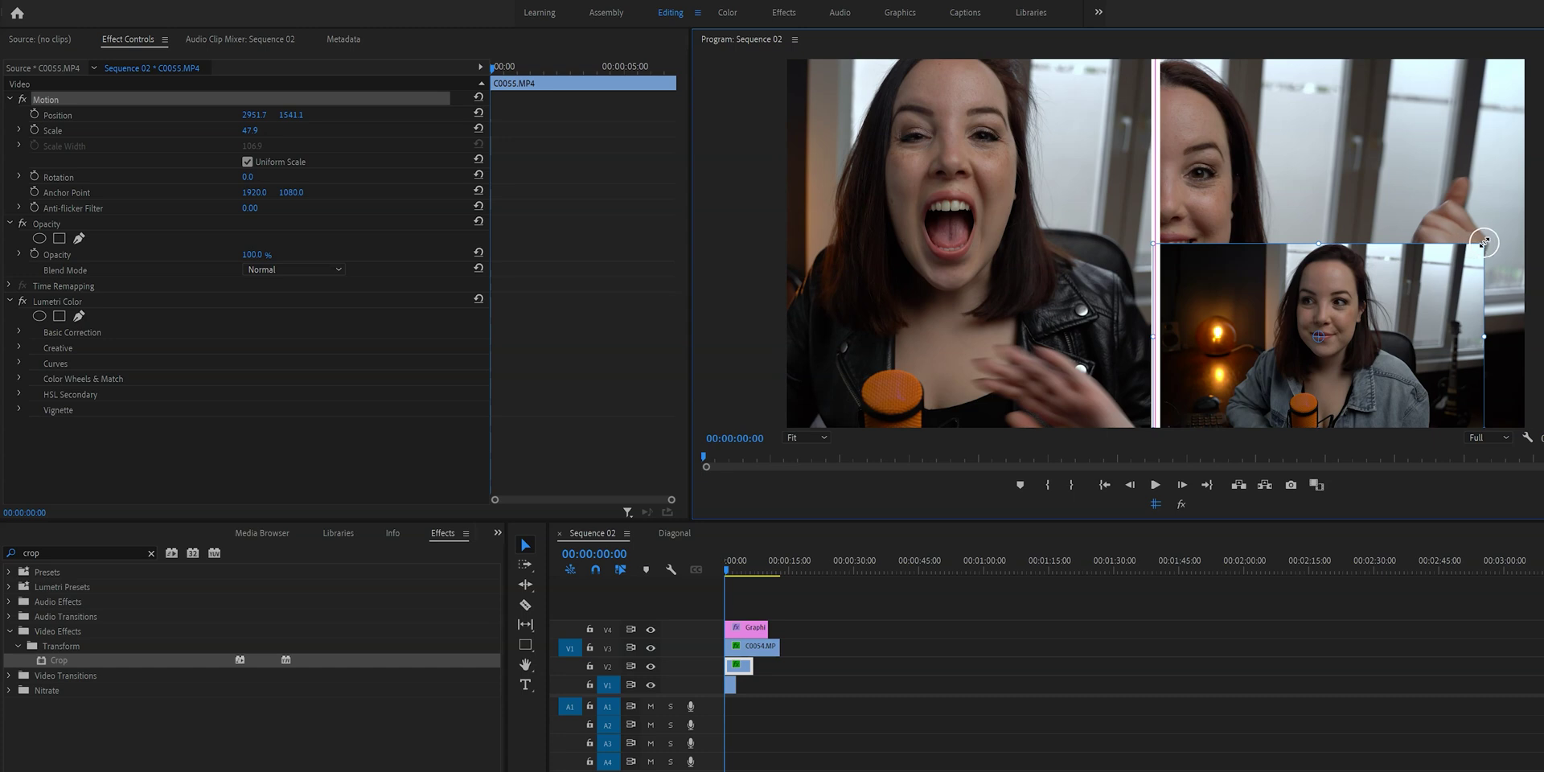
{"action": "left_click_drag", "start_coordinate": [1485, 242], "coordinate": [1516, 226]}
{"action": "left_click_drag", "start_coordinate": [1428, 268], "coordinate": [1461, 287]}
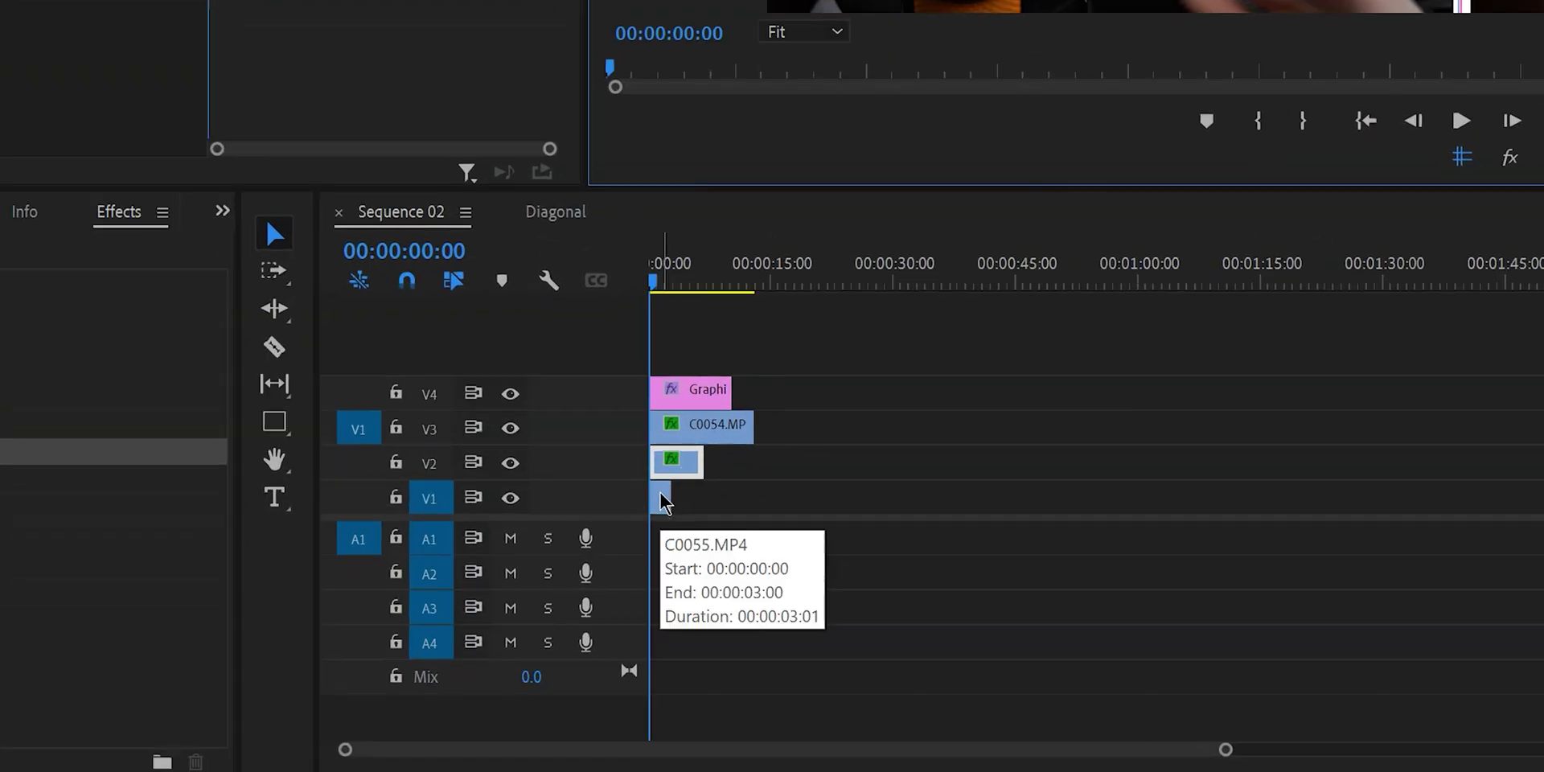
Scale C0055 to 54.6 and move it into the top-right quarter at 3086.4, 557.5.
{"action": "left_click", "coordinate": [732, 684]}
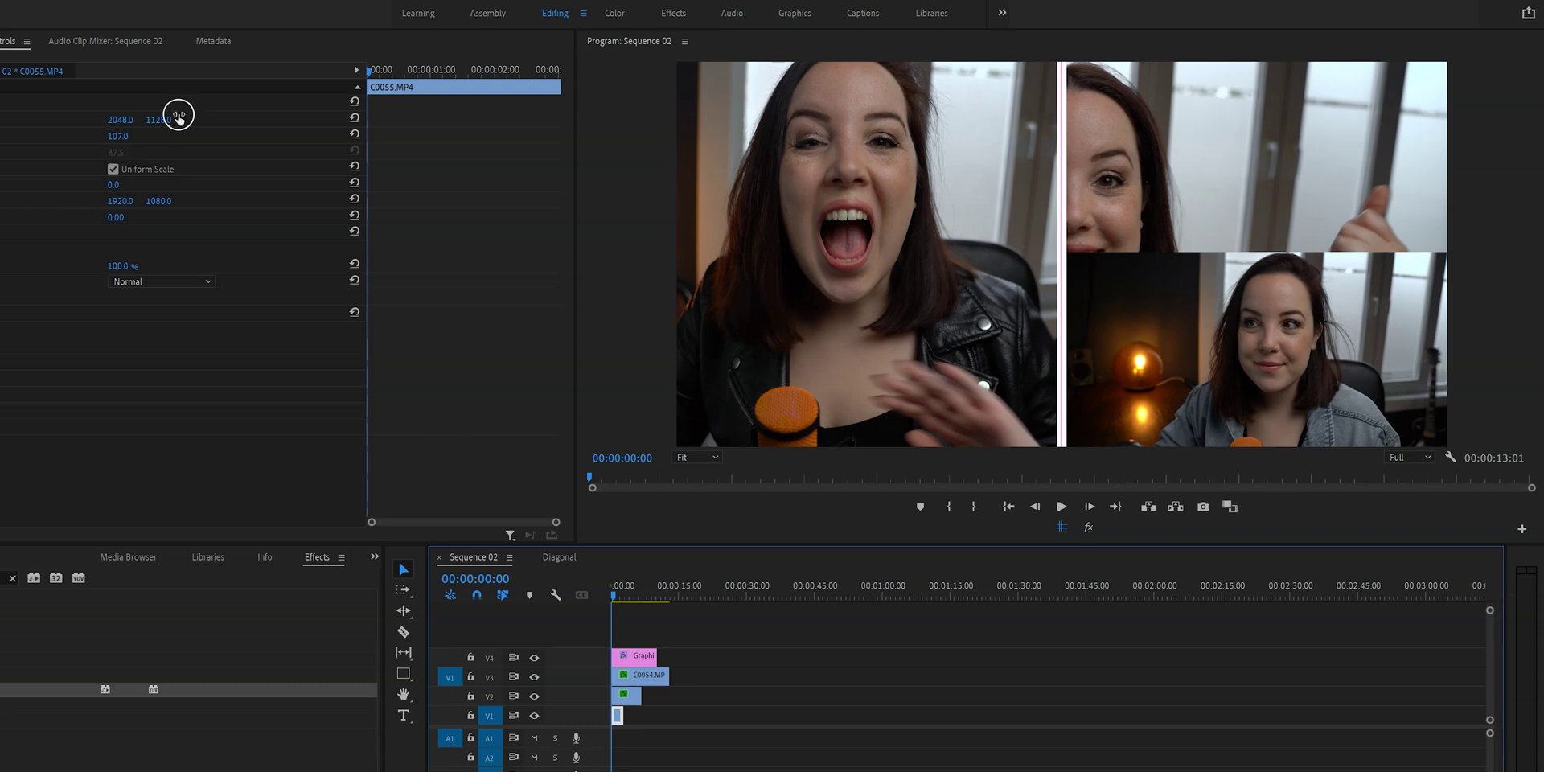
{"action": "left_click_drag", "start_coordinate": [96, 136], "coordinate": [126, 135]}
{"action": "left_click", "coordinate": [39, 102]}
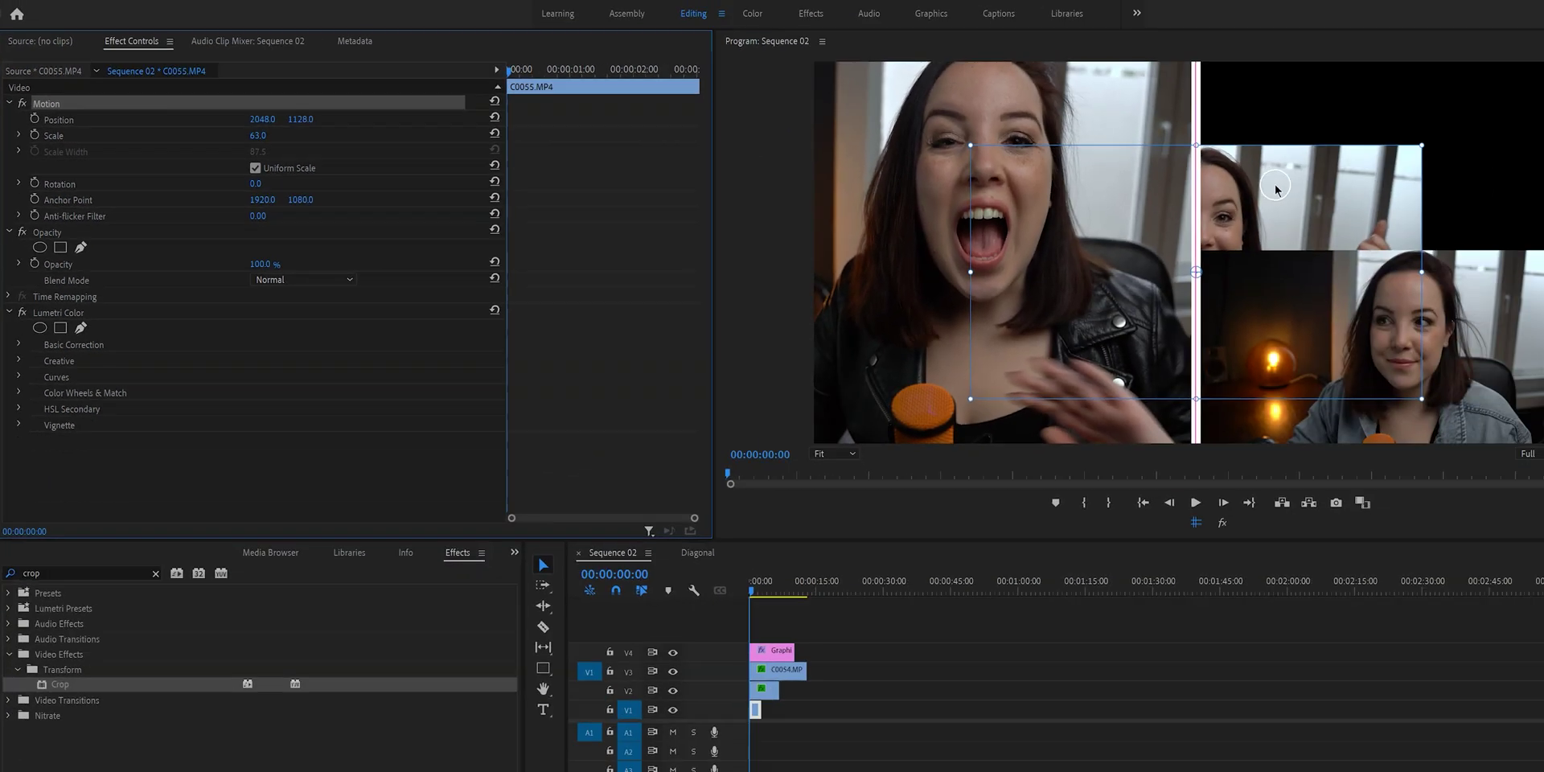
{"action": "left_click_drag", "start_coordinate": [1439, 132], "coordinate": [1528, 211]}
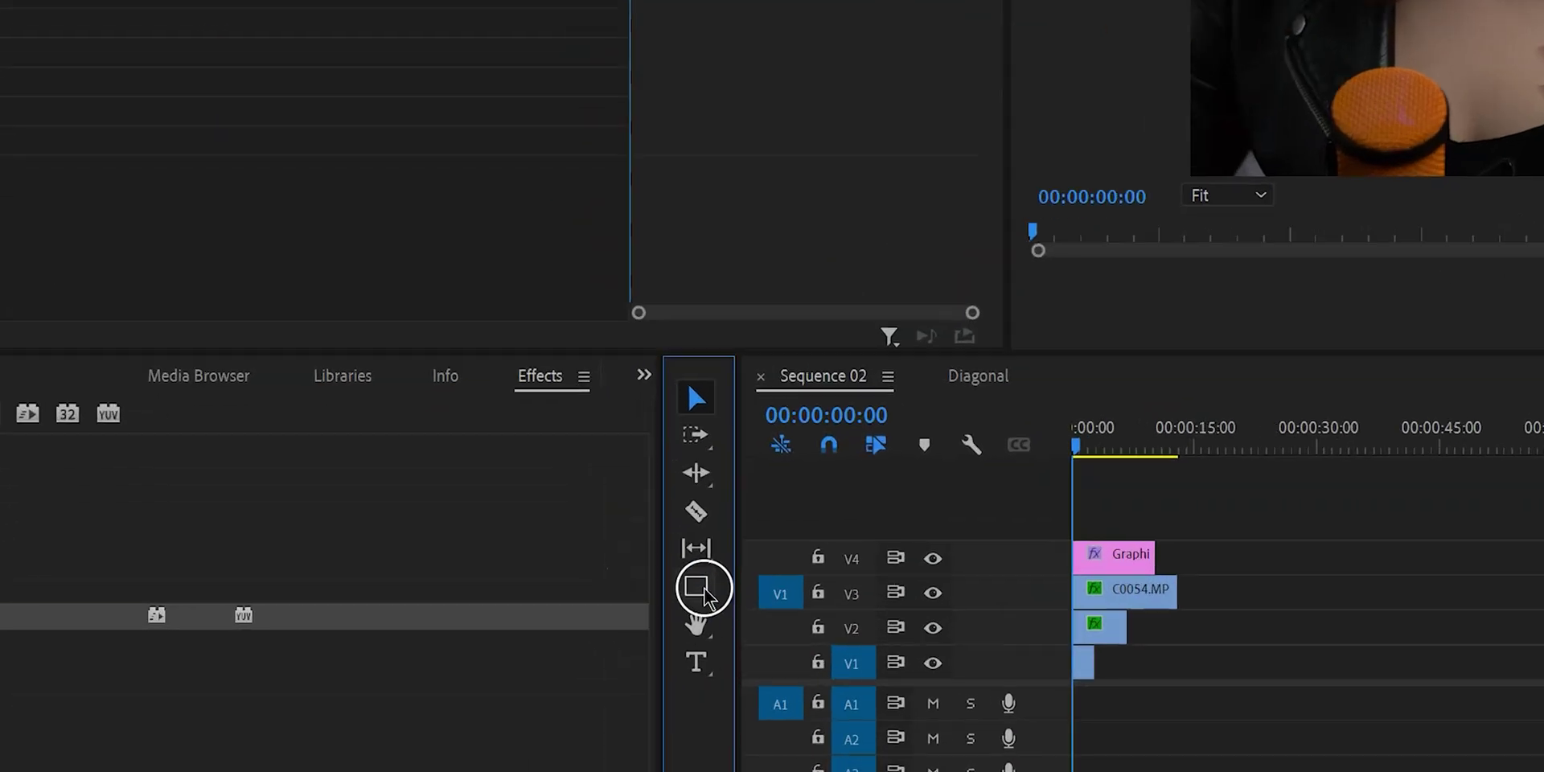
{"action": "left_click", "coordinate": [543, 670]}
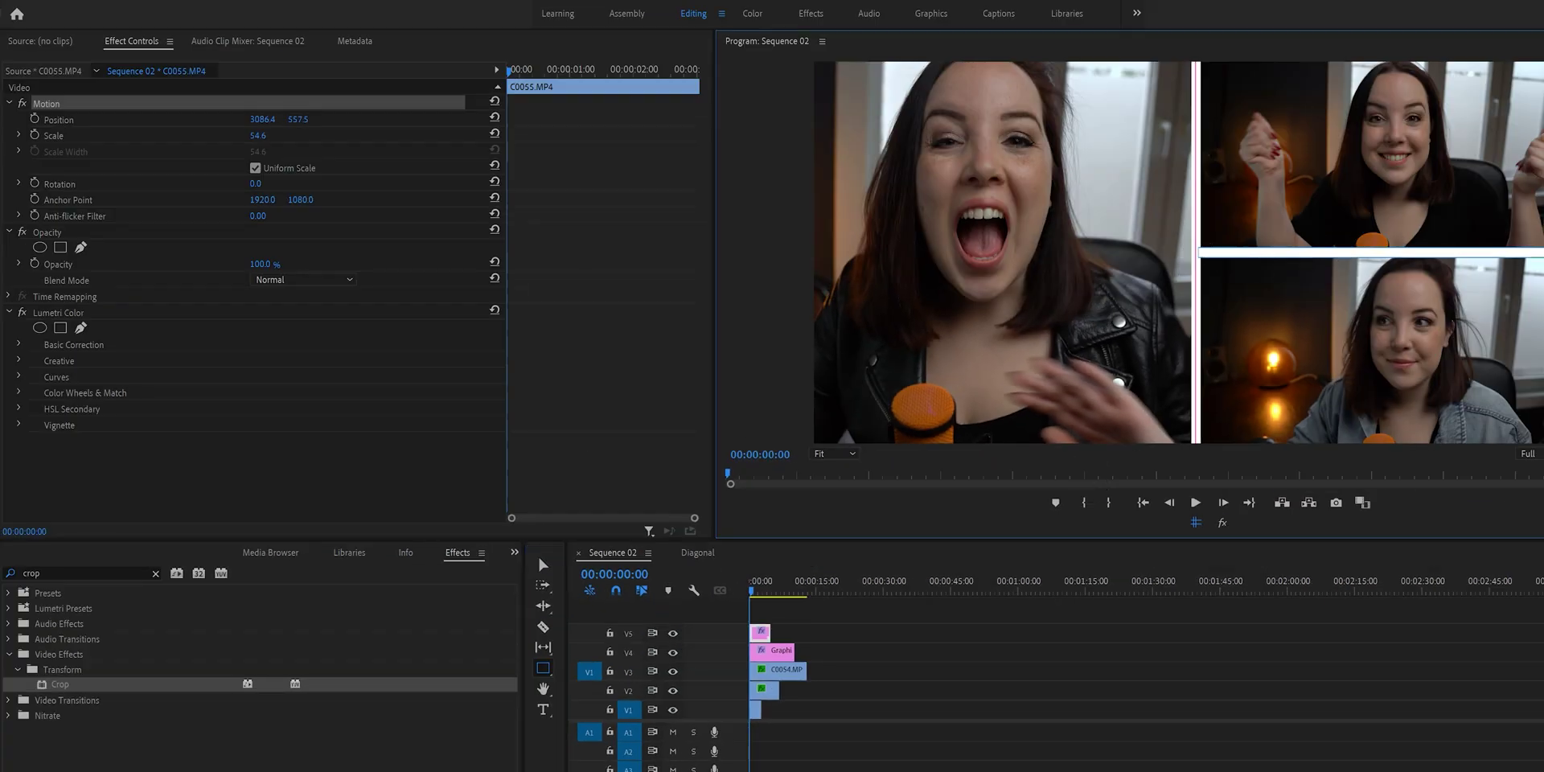
Return to the Selection tool and deselect the divider shape.
{"action": "left_click", "coordinate": [541, 566]}
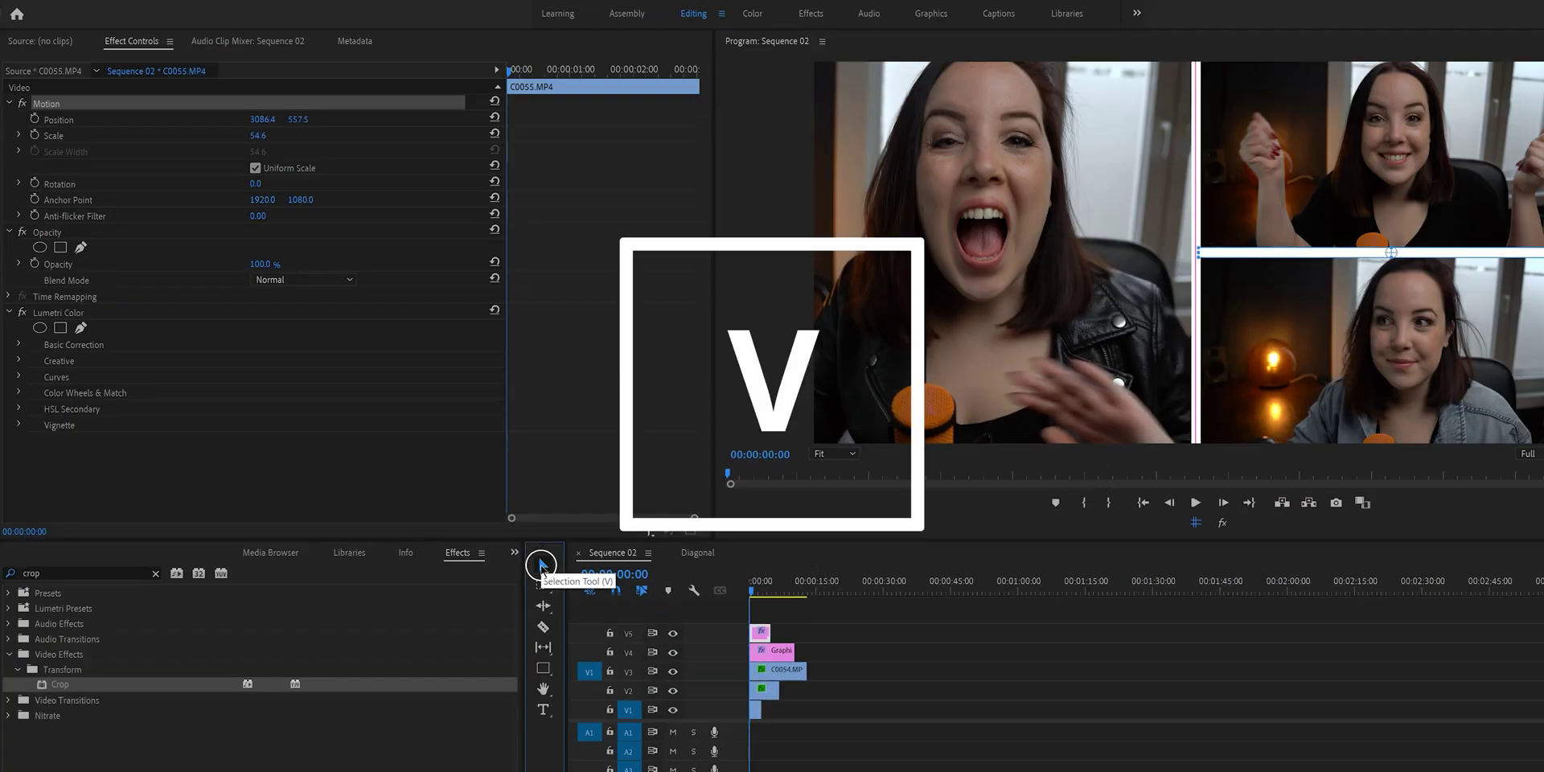
{"action": "left_click", "coordinate": [1327, 247]}
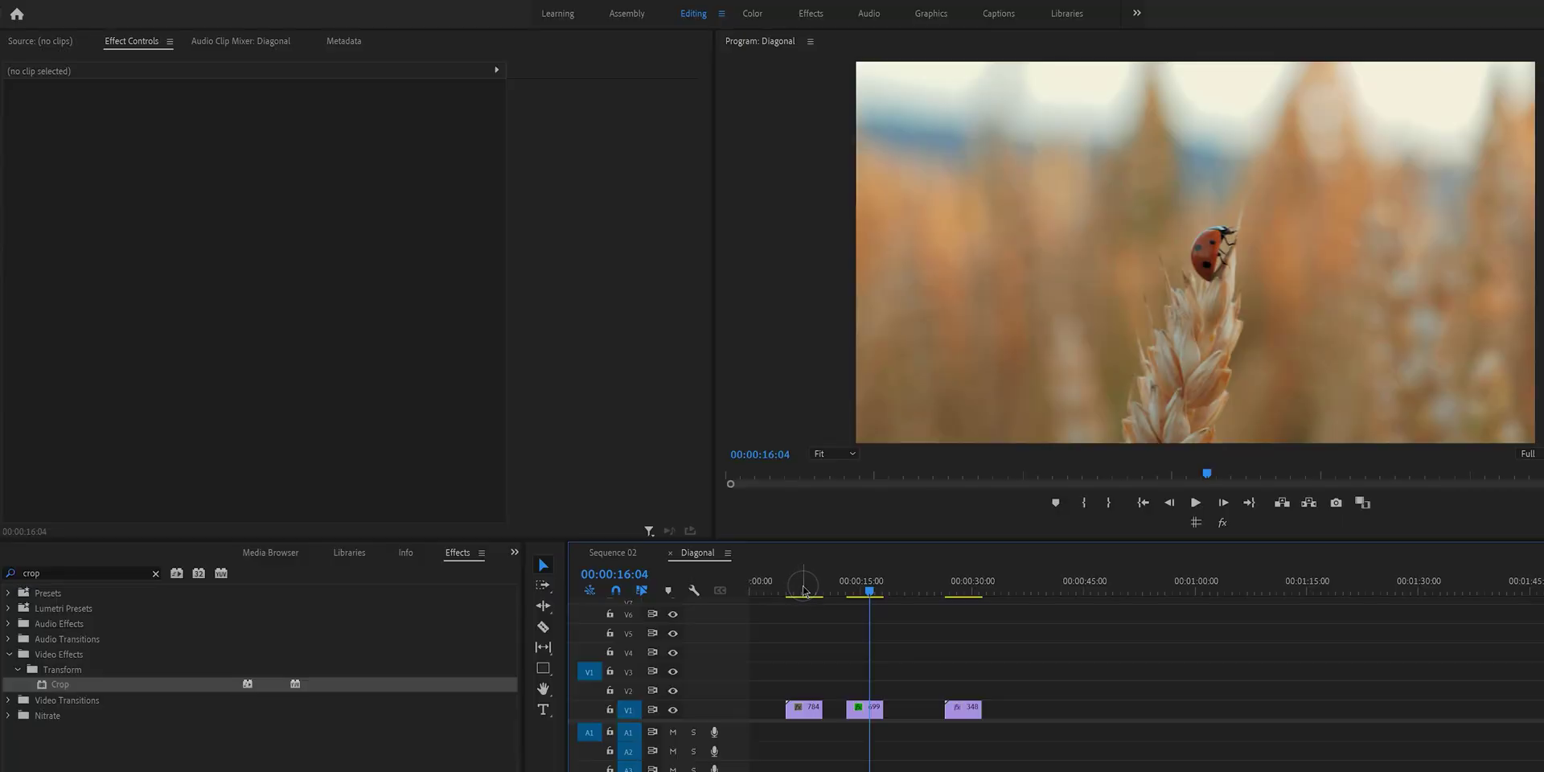
Stack clips 784, 699 and 348 on V3, V2 and V1, all starting at 00:00.
{"action": "left_click", "coordinate": [803, 591]}
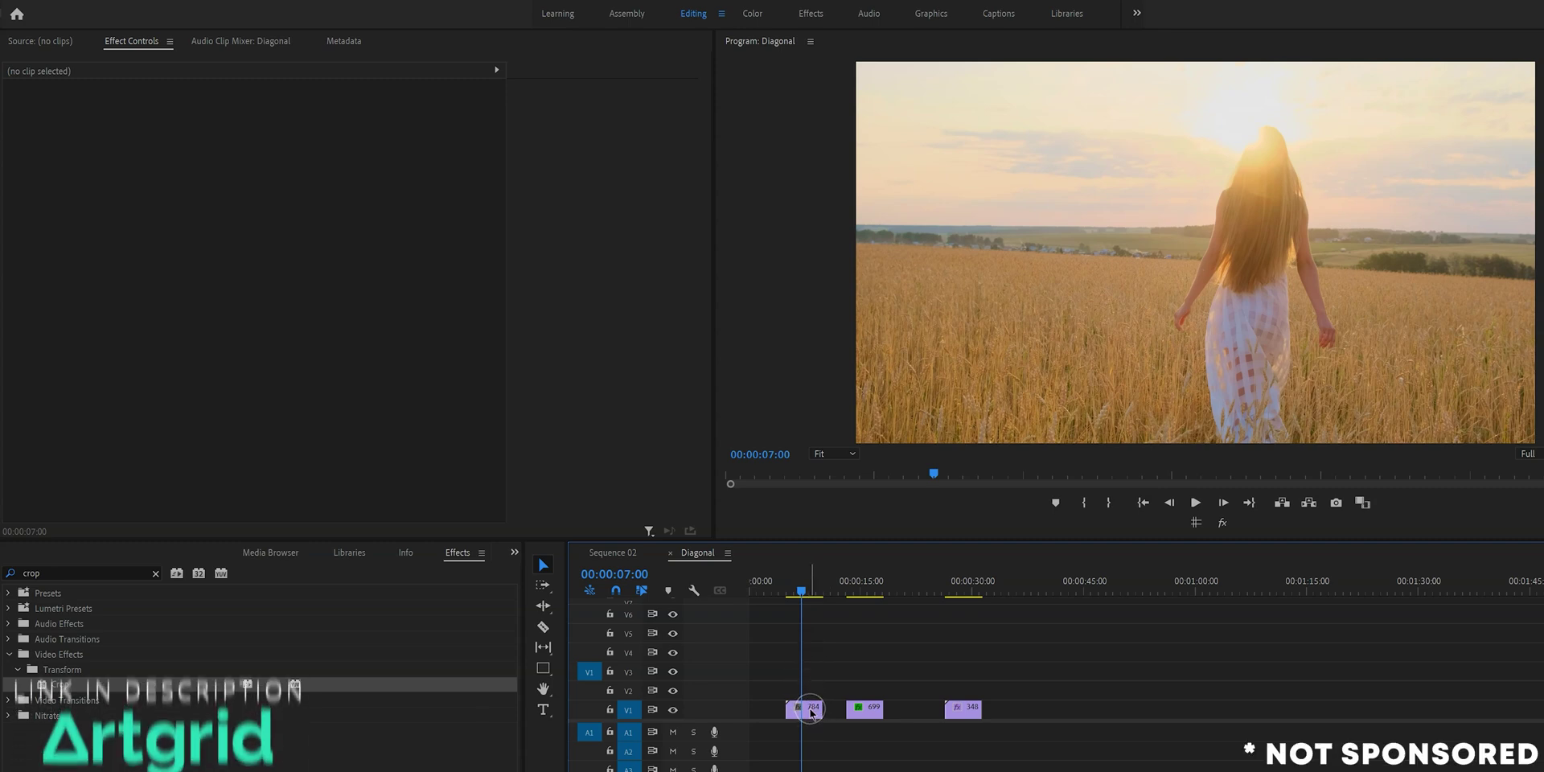
{"action": "left_click", "coordinate": [812, 712]}
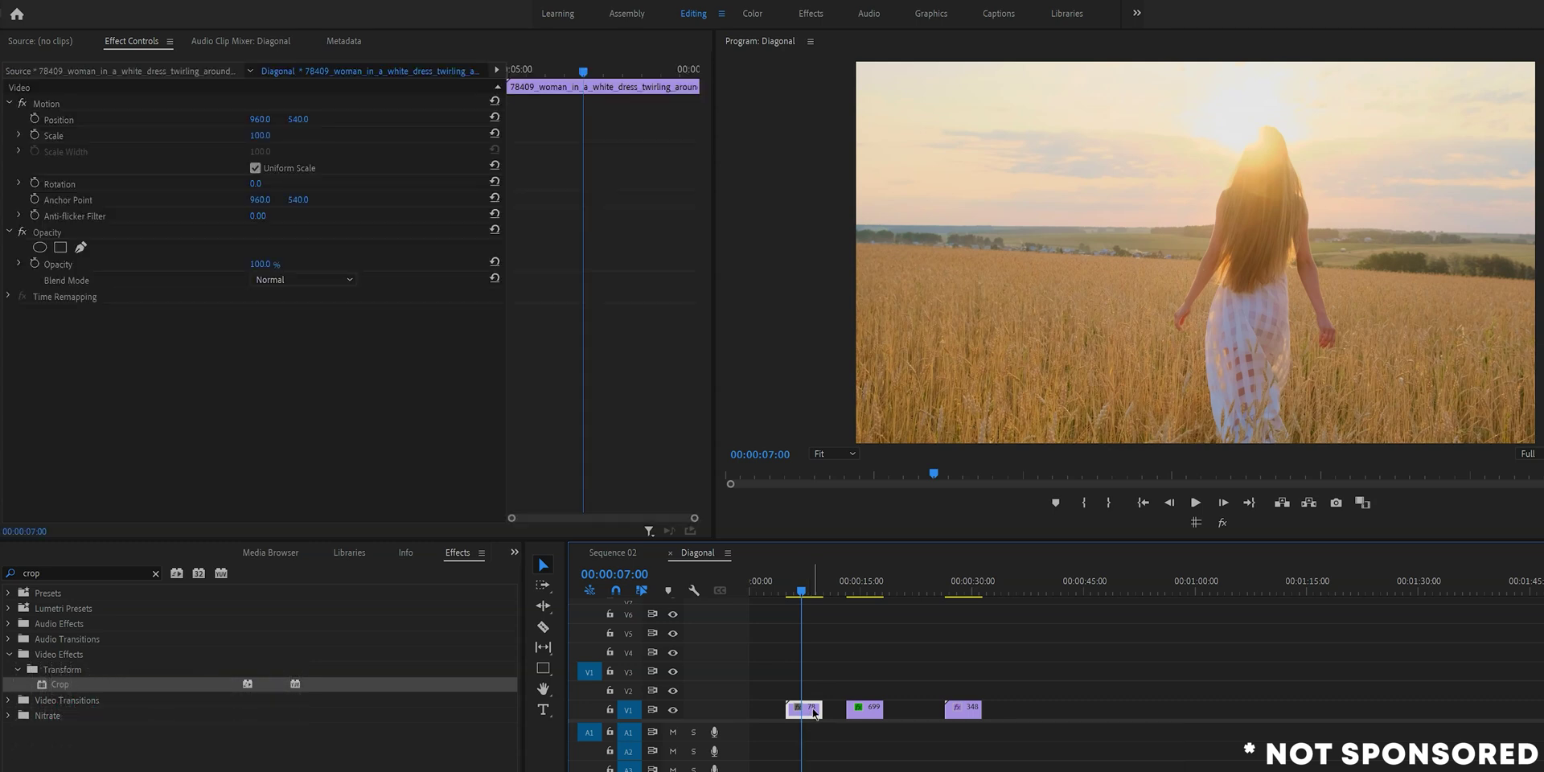
{"action": "left_click_drag", "start_coordinate": [813, 706], "coordinate": [776, 671]}
{"action": "left_click_drag", "start_coordinate": [866, 711], "coordinate": [767, 690]}
{"action": "left_click", "coordinate": [965, 709]}
{"action": "left_click_drag", "start_coordinate": [965, 710], "coordinate": [768, 709]}
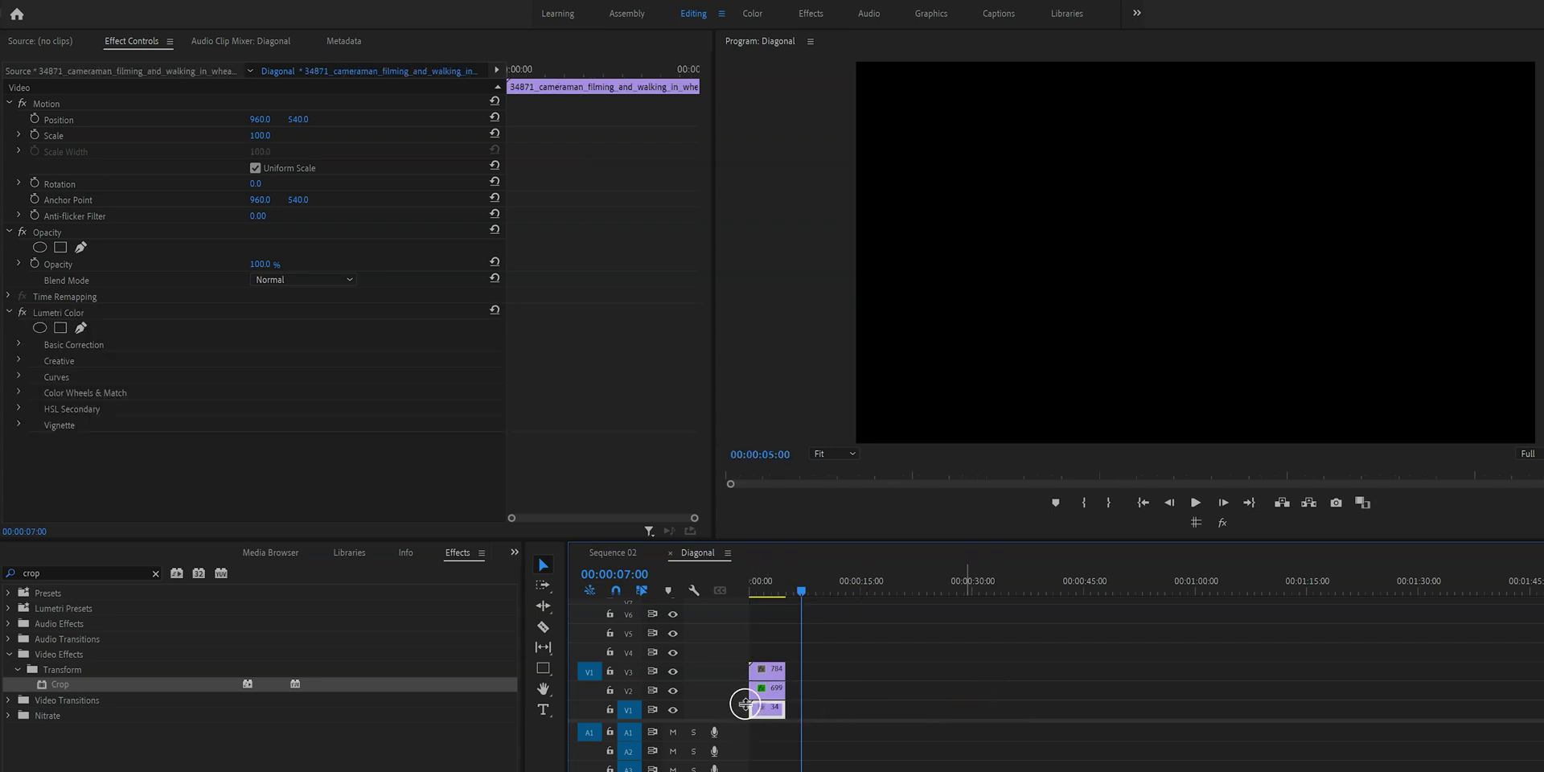
Shift the woman clip to Position X 1428 and raise the cameraman clip to Position Y 364.
{"action": "left_click", "coordinate": [760, 591]}
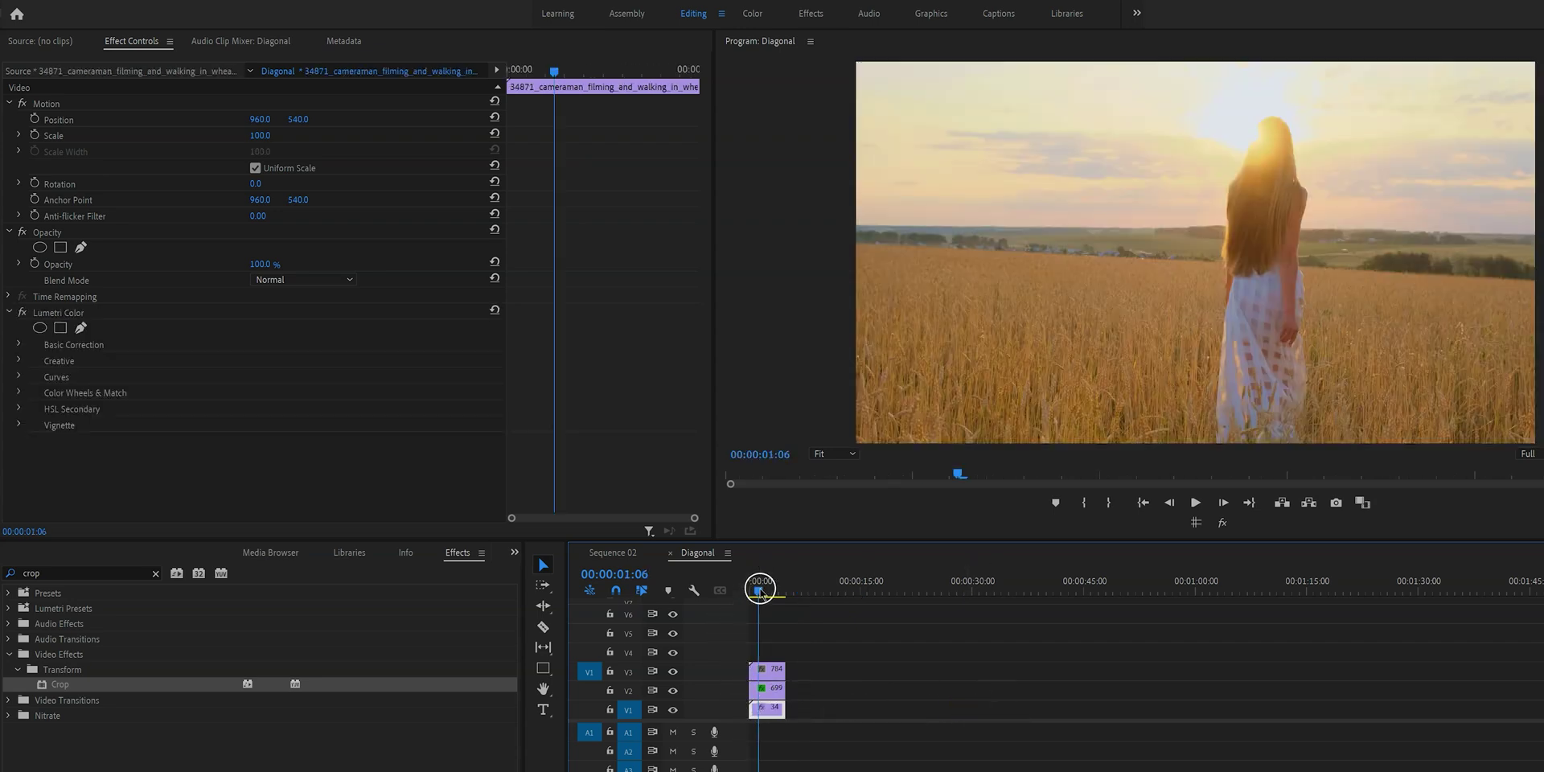
{"action": "left_click", "coordinate": [768, 670]}
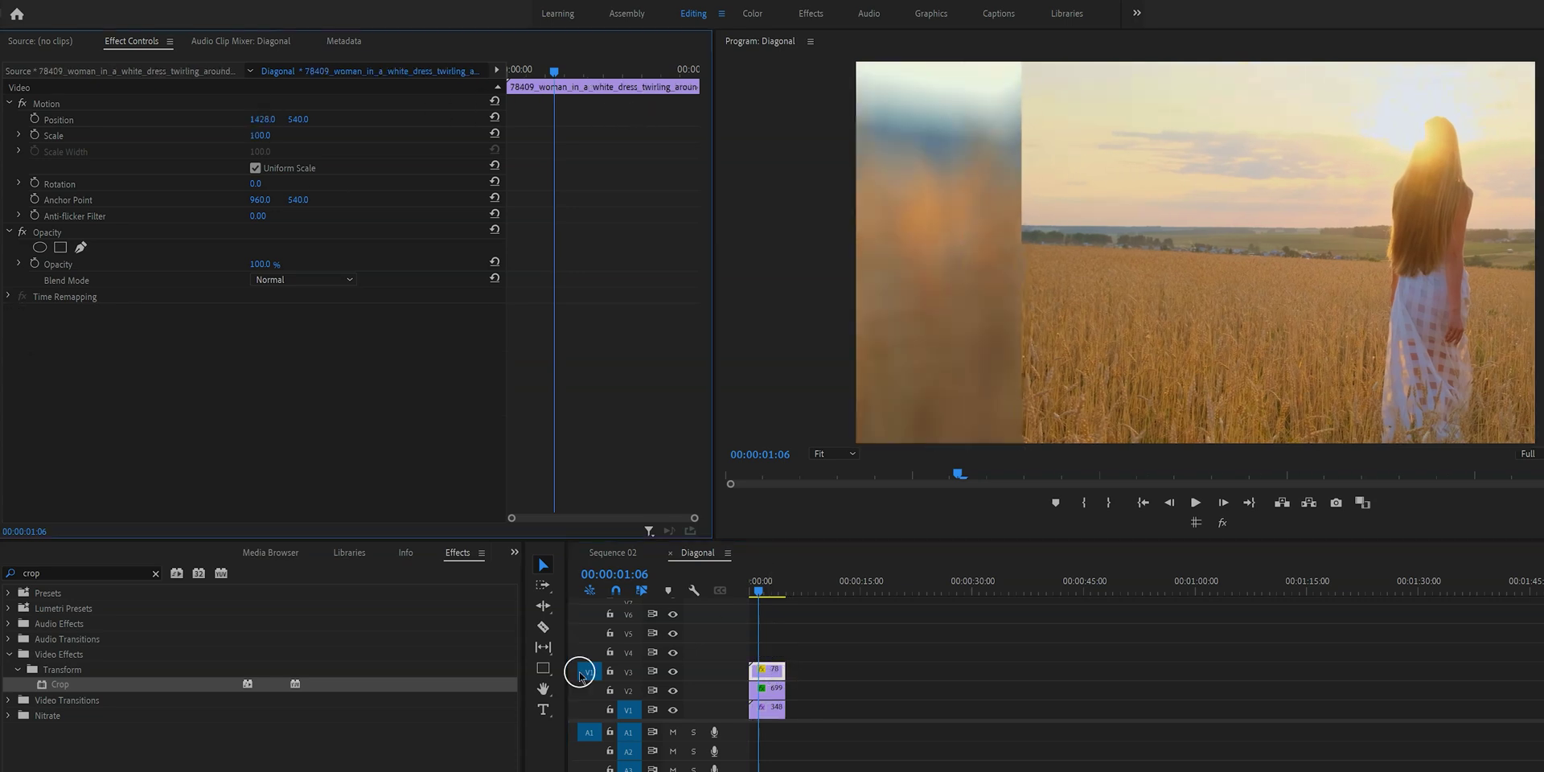
{"action": "left_click", "coordinate": [768, 709]}
{"action": "left_click_drag", "start_coordinate": [299, 119], "coordinate": [293, 148]}
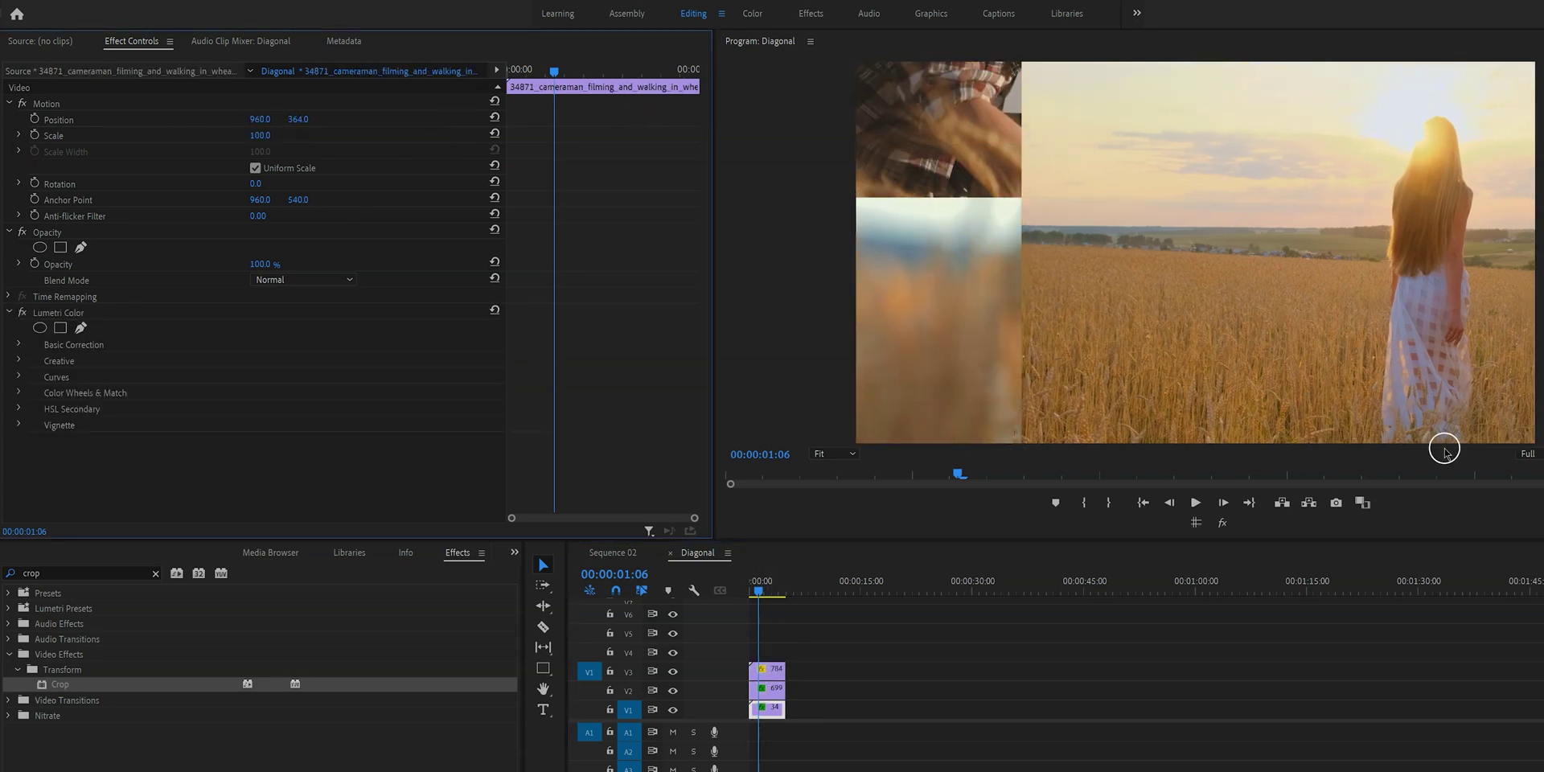
{"action": "left_click", "coordinate": [768, 670]}
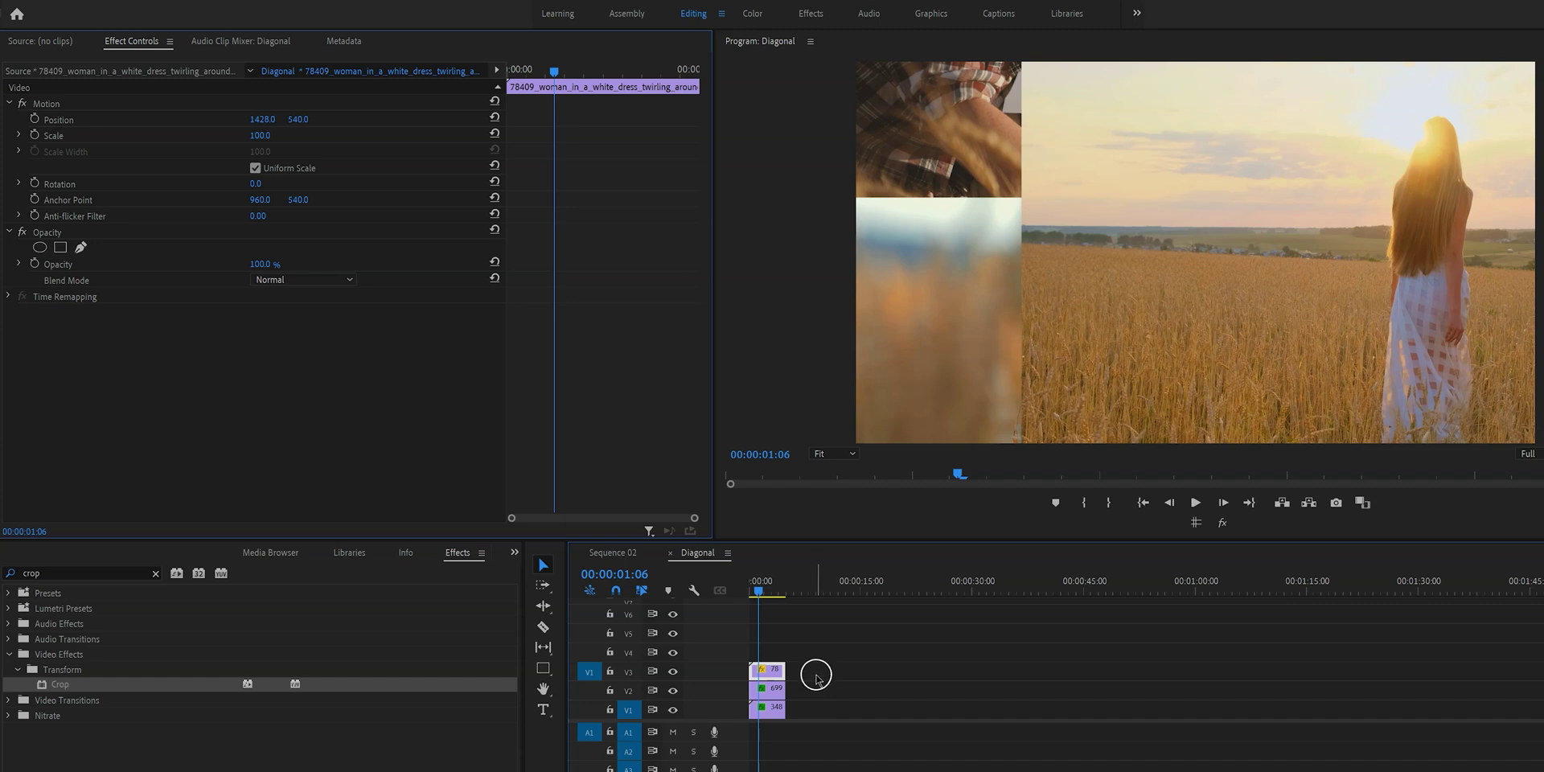
{"action": "left_click", "coordinate": [825, 677]}
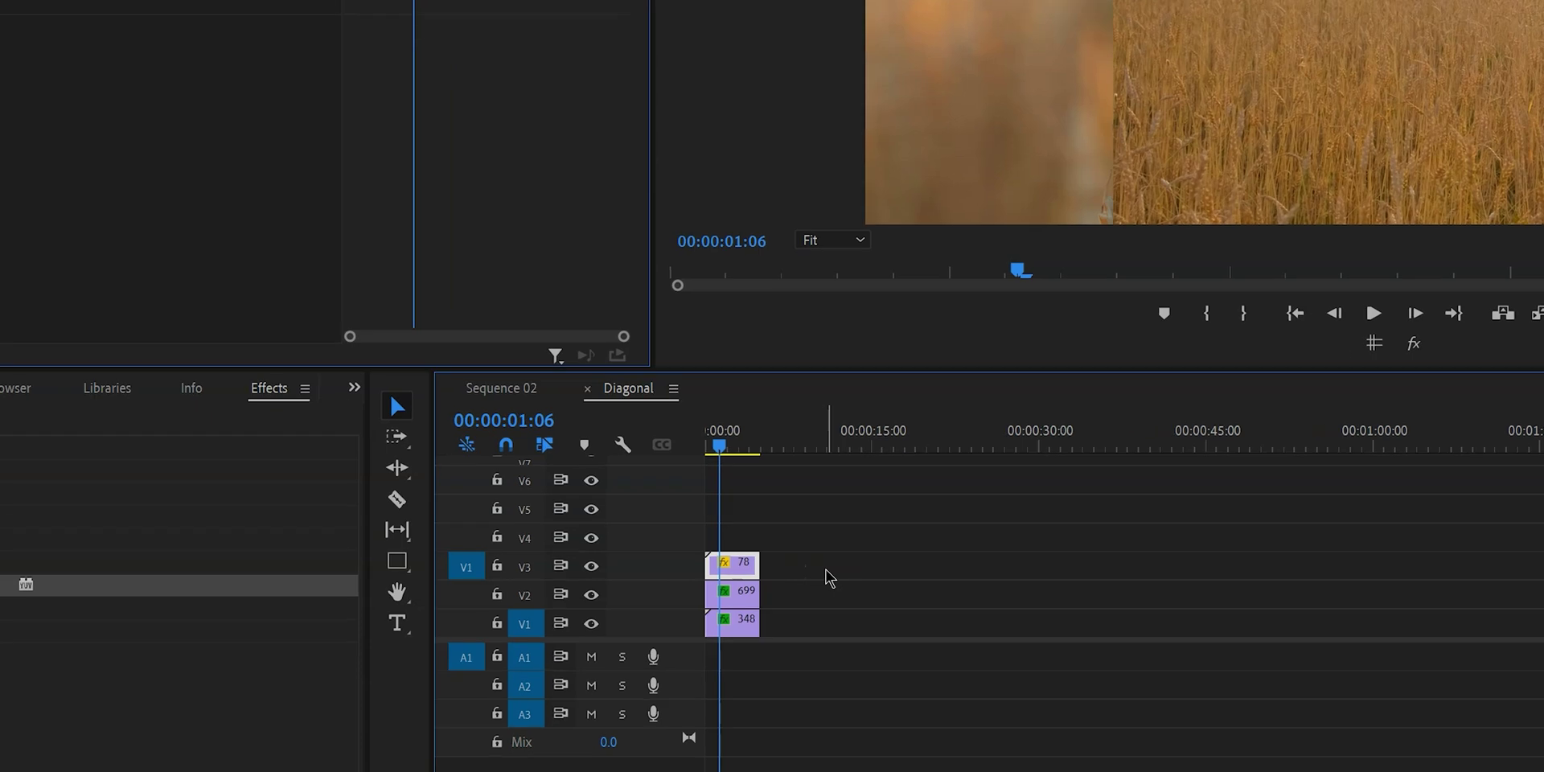
Add a free-draw Pen mask to the woman clip's Opacity with the preview at 25%.
{"action": "left_click", "coordinate": [694, 479]}
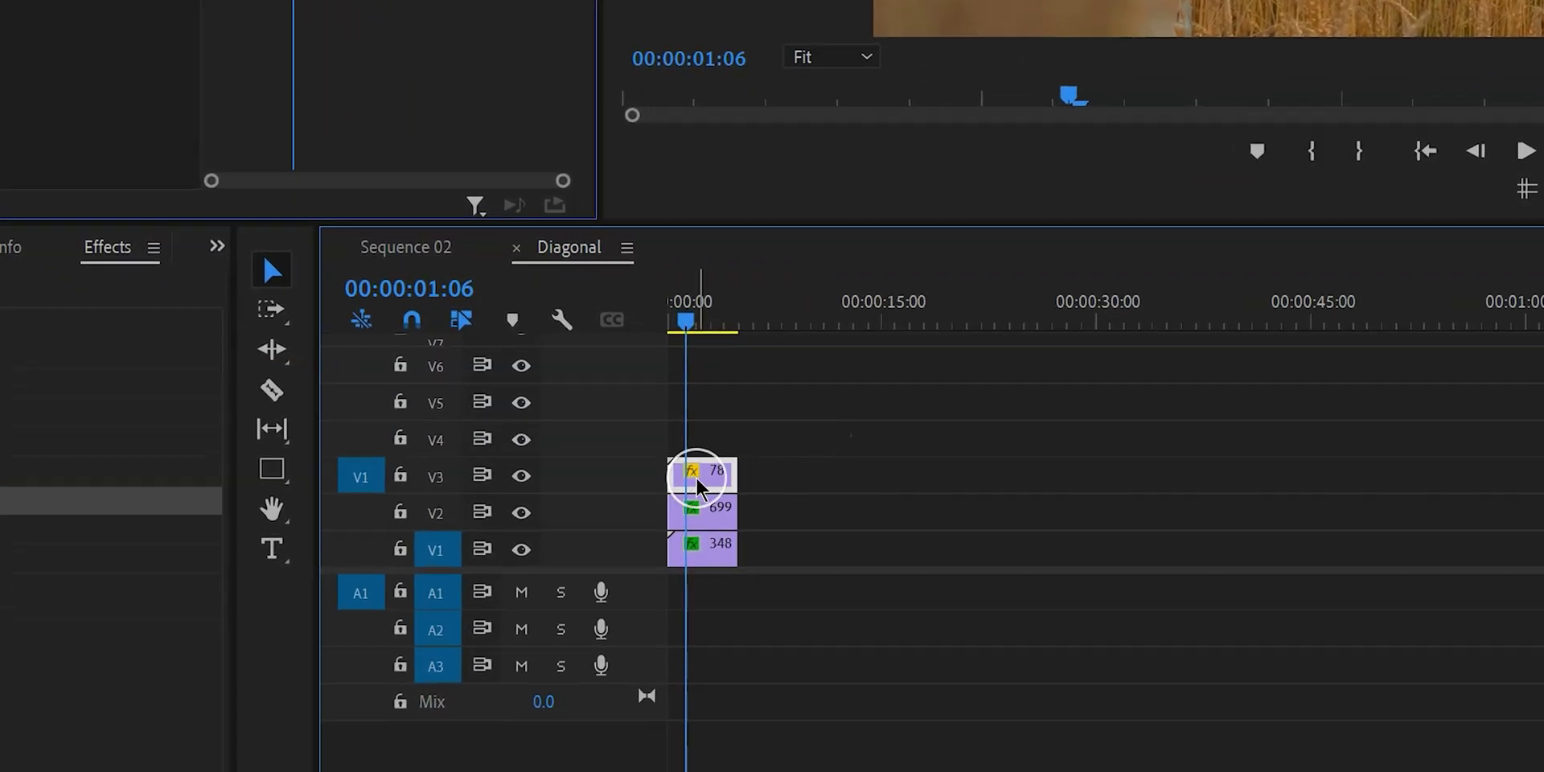
{"action": "left_click", "coordinate": [738, 378]}
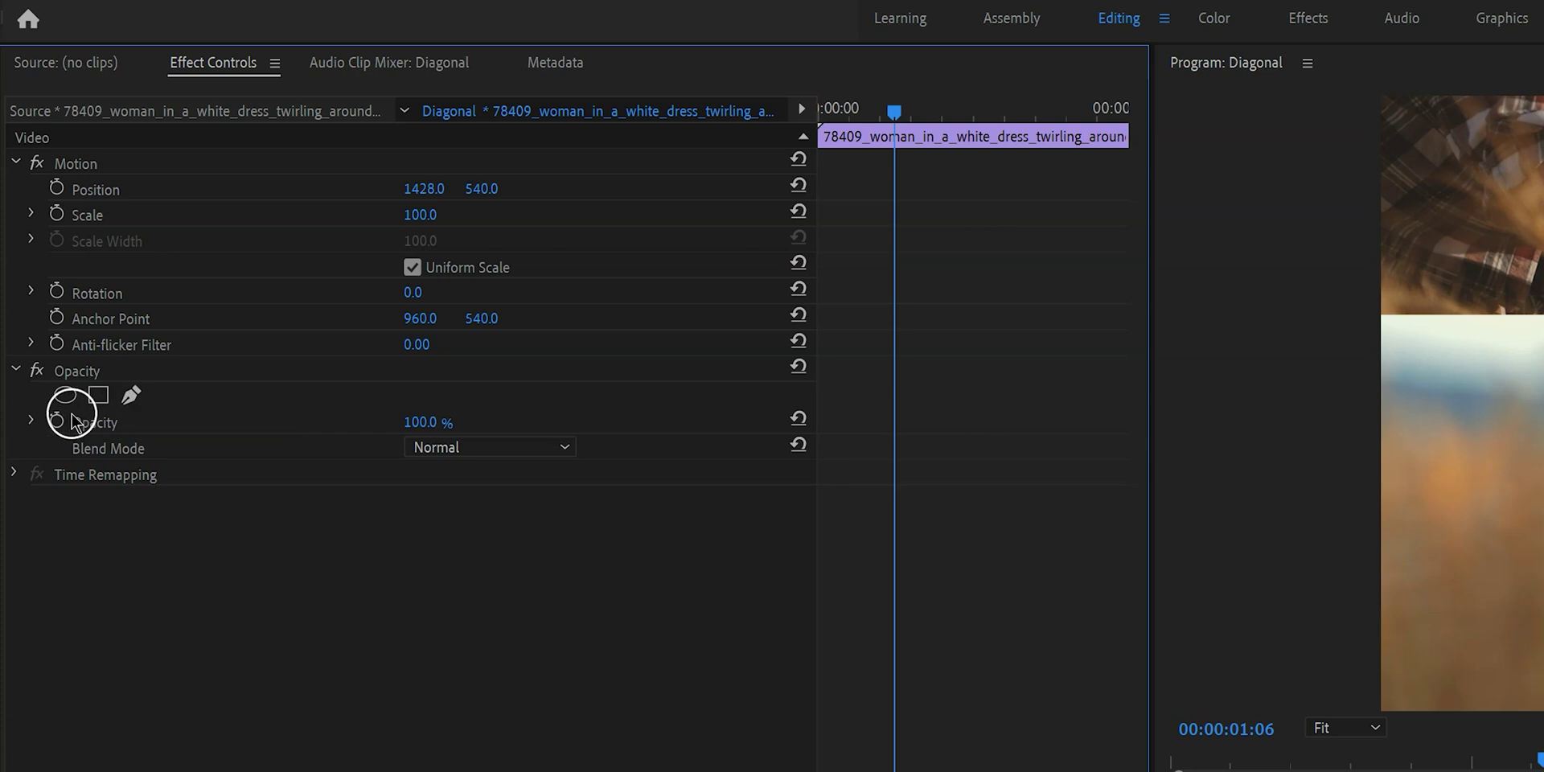
{"action": "left_click", "coordinate": [132, 398]}
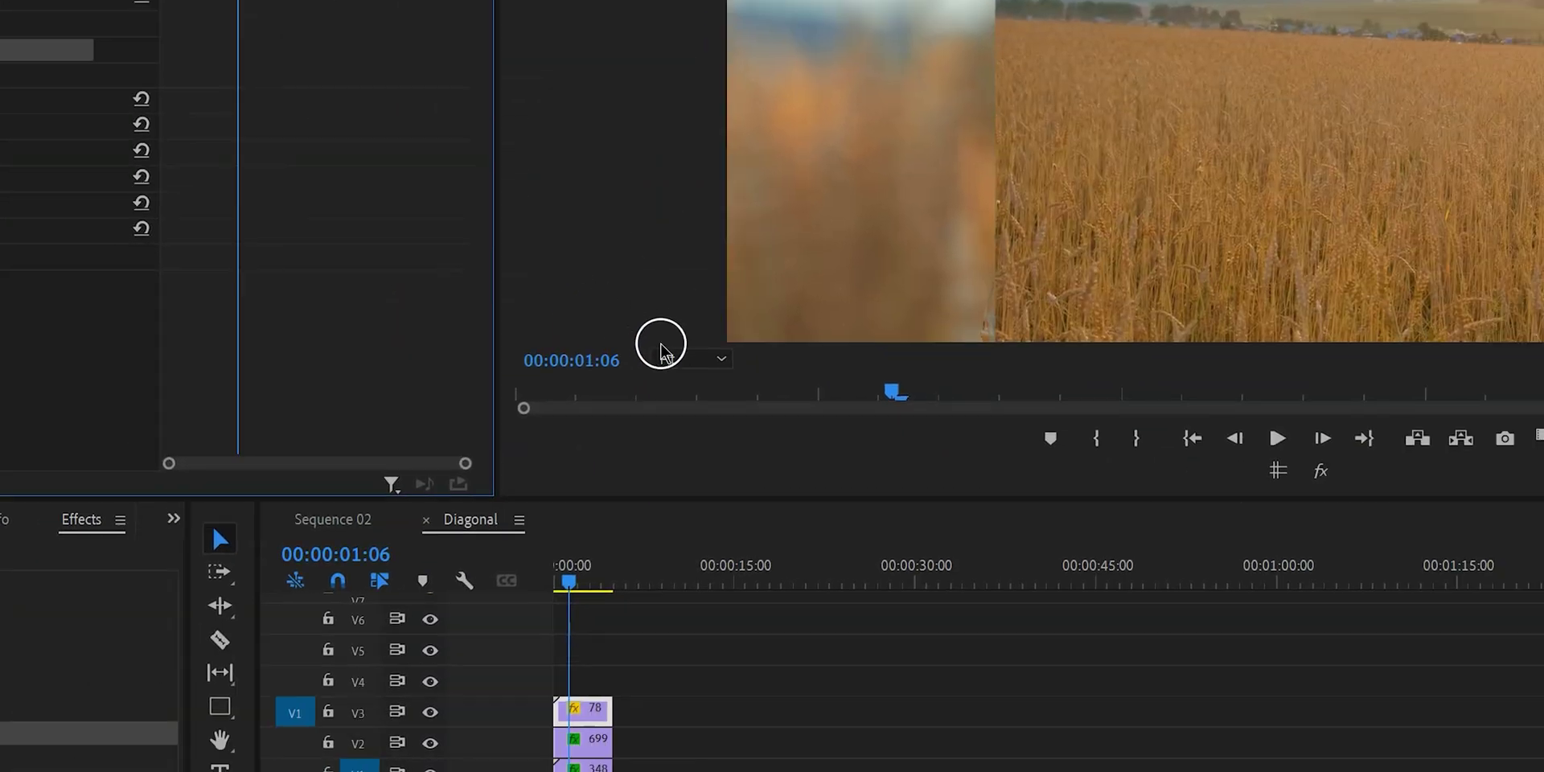
{"action": "left_click", "coordinate": [1322, 726]}
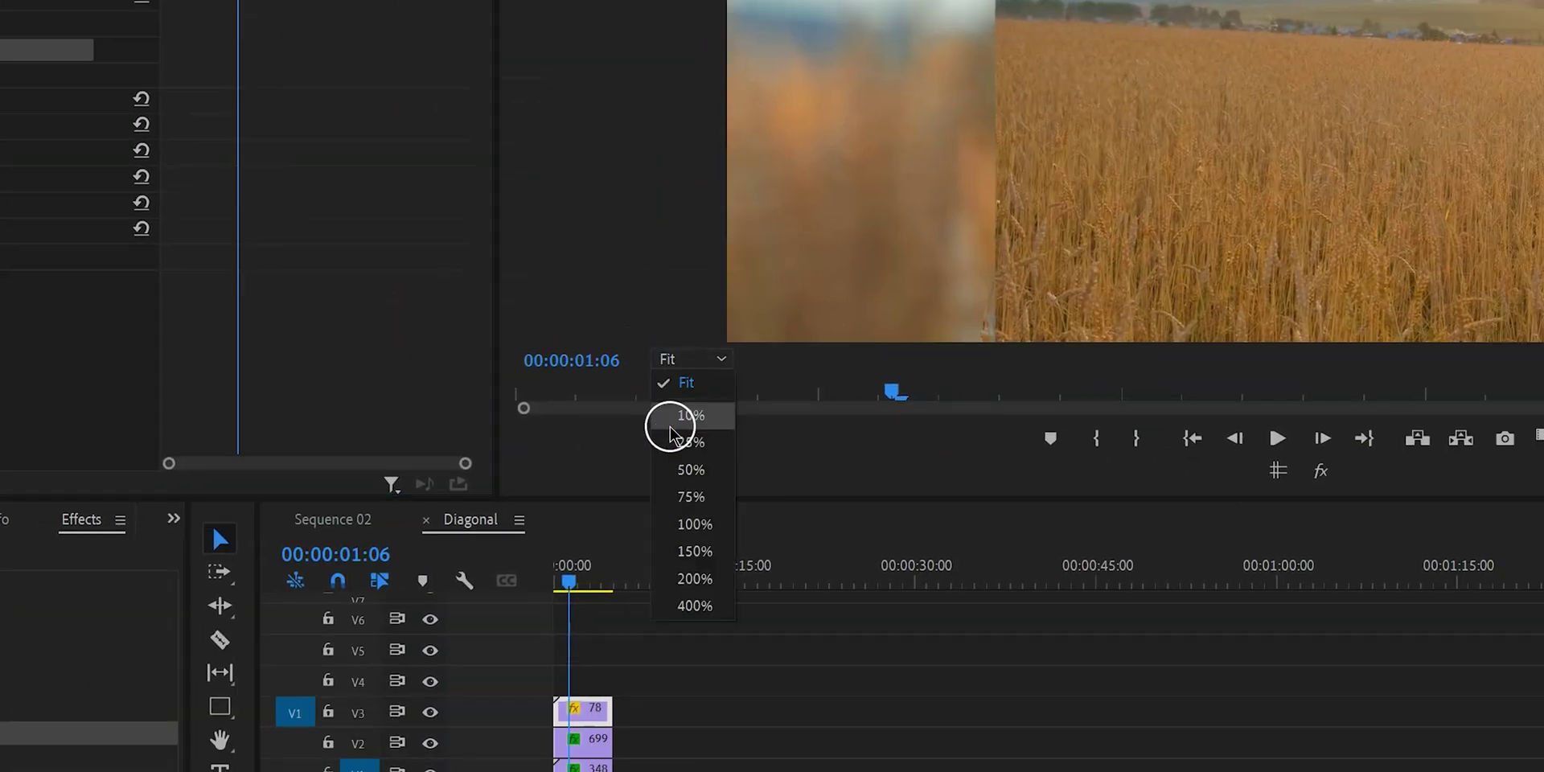
{"action": "left_click", "coordinate": [673, 444]}
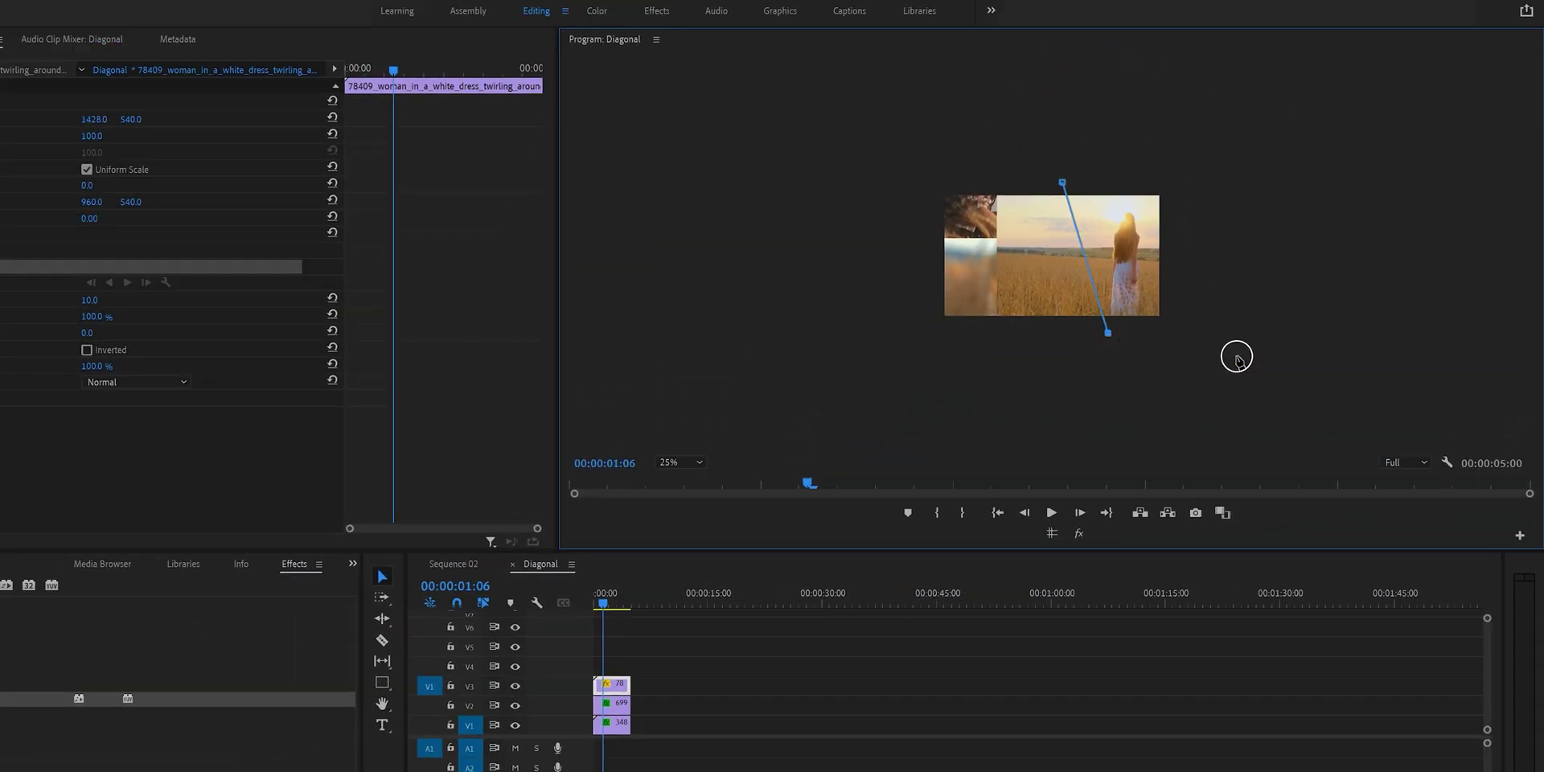
Close the diagonal mask with two points beyond the frame's right edge, then return the preview to Fit.
{"action": "left_click", "coordinate": [1196, 339]}
{"action": "left_click", "coordinate": [1195, 176]}
{"action": "left_click", "coordinate": [1062, 182]}
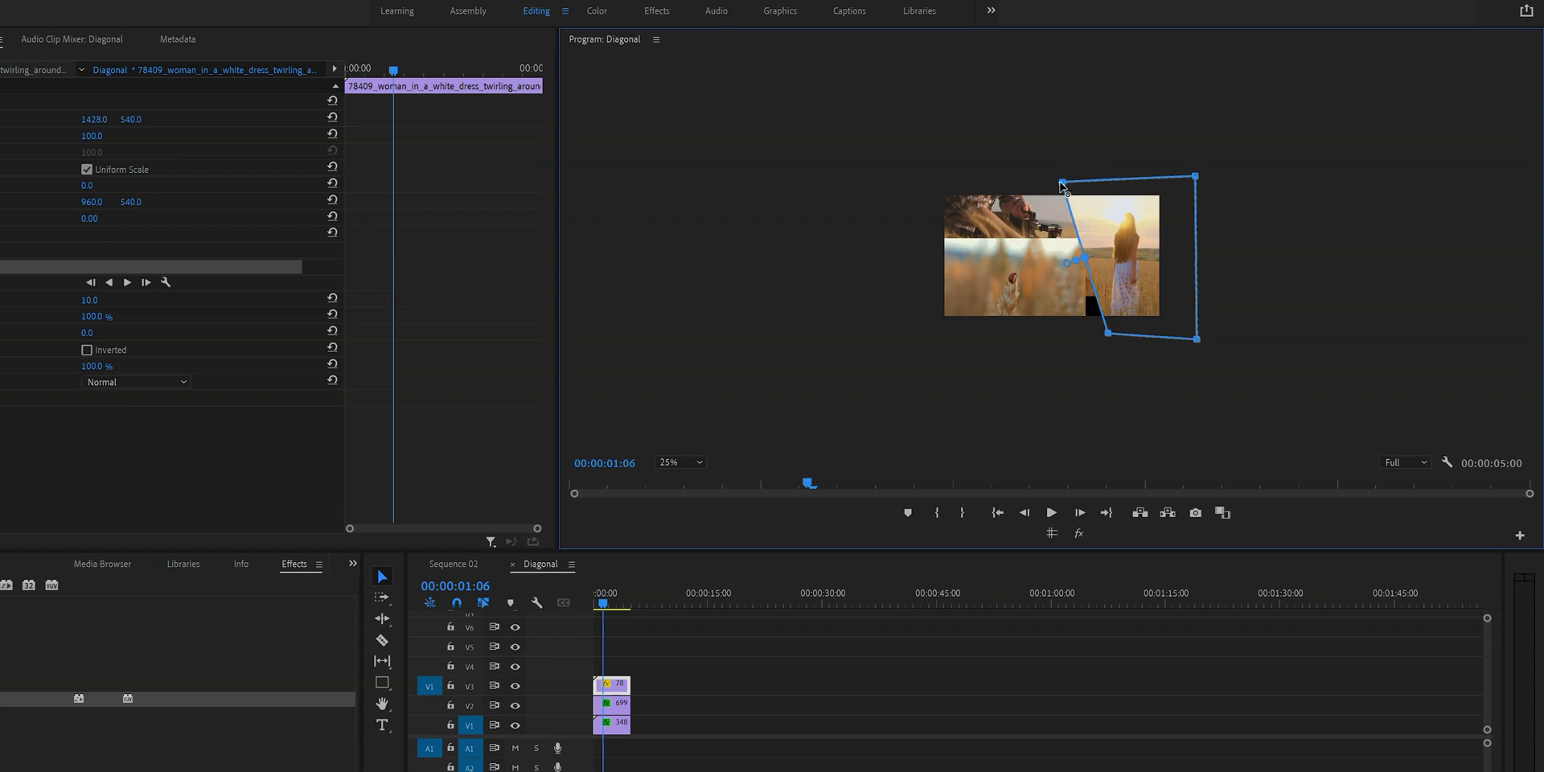
{"action": "left_click", "coordinate": [680, 462]}
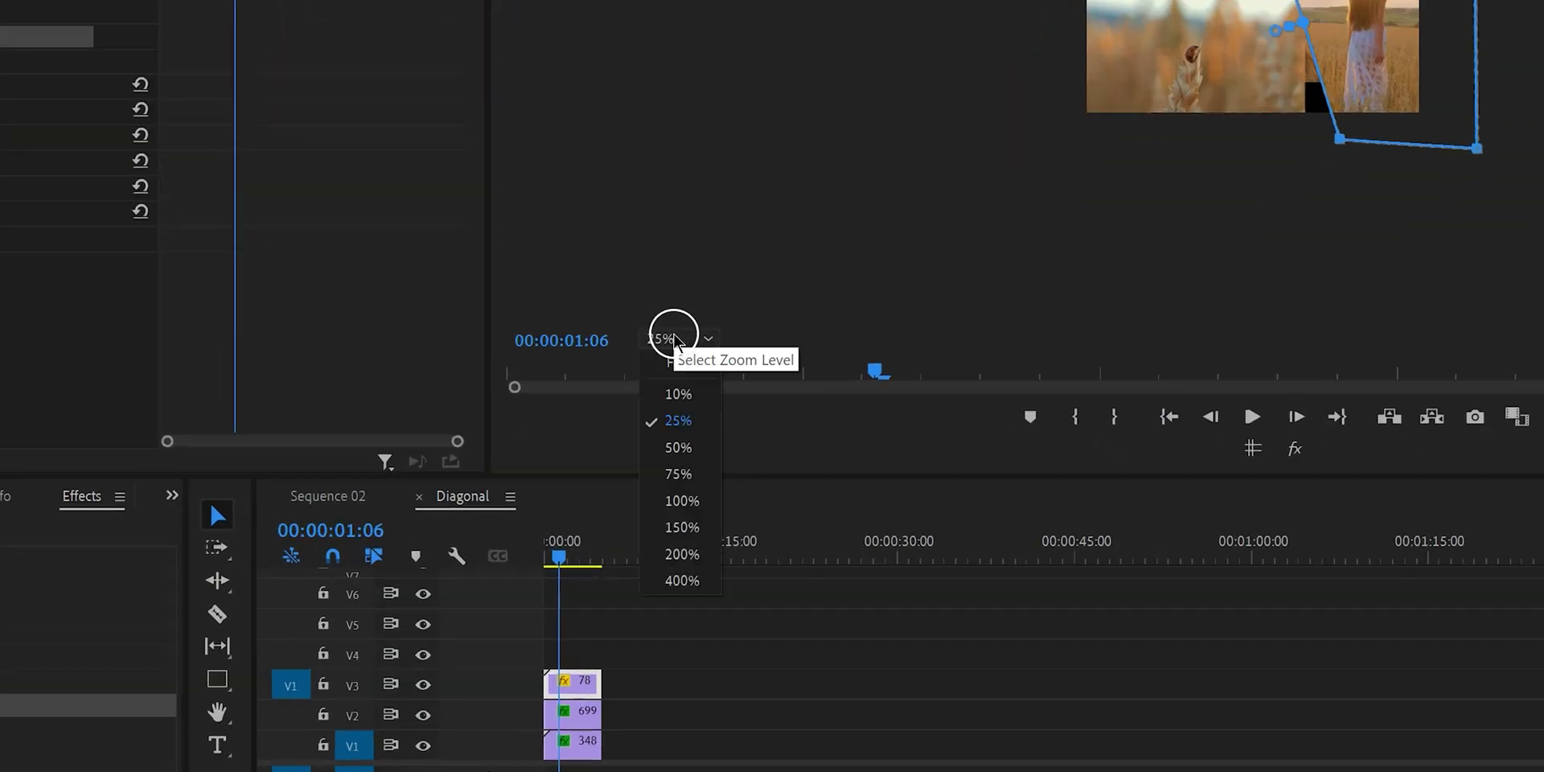
{"action": "left_click", "coordinate": [674, 362]}
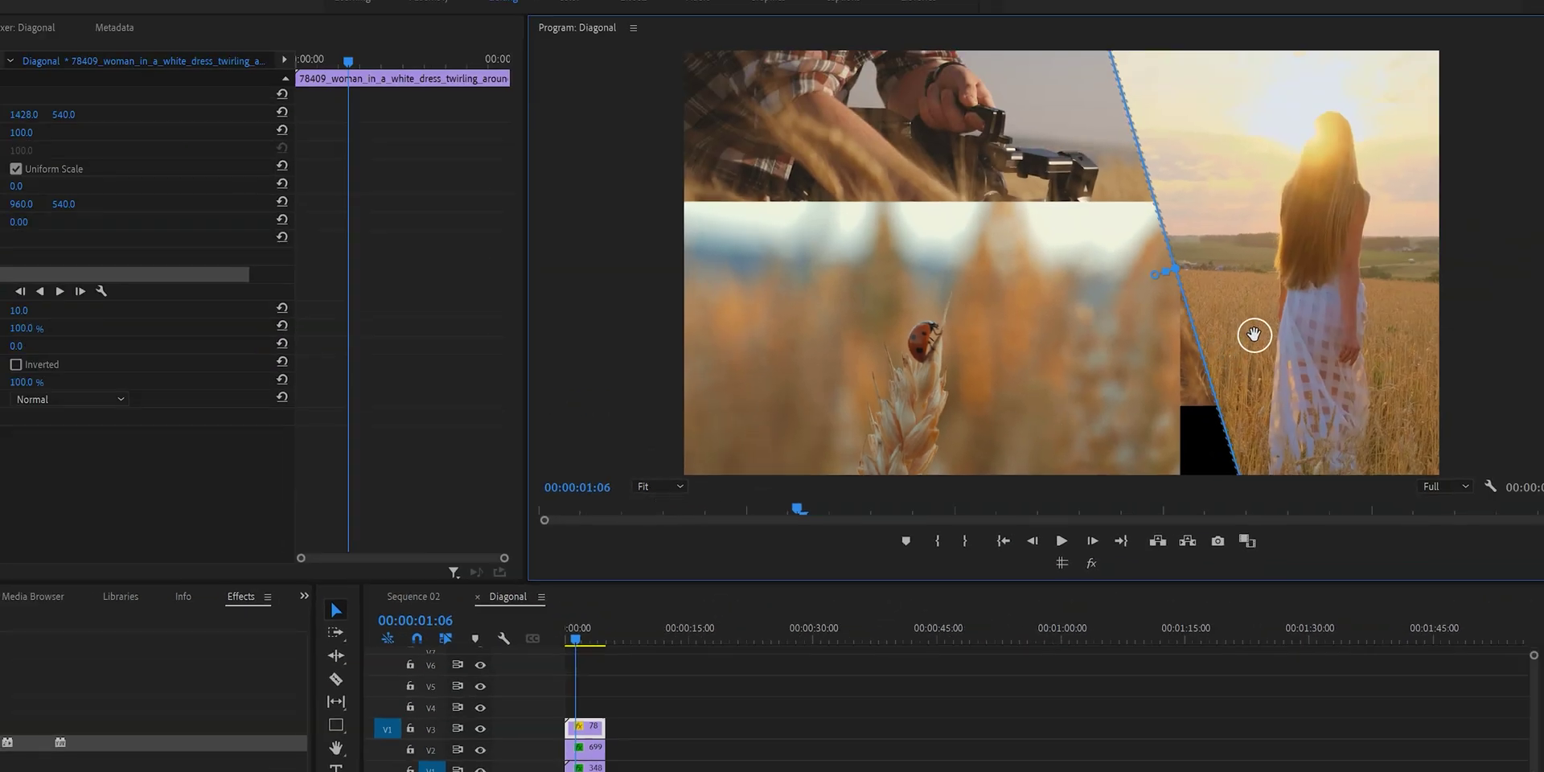
Set the woman clip to Position X 1362, refine the mask edge, and set Mask Feather to 0.
{"action": "left_click_drag", "start_coordinate": [1209, 337], "coordinate": [1180, 337]}
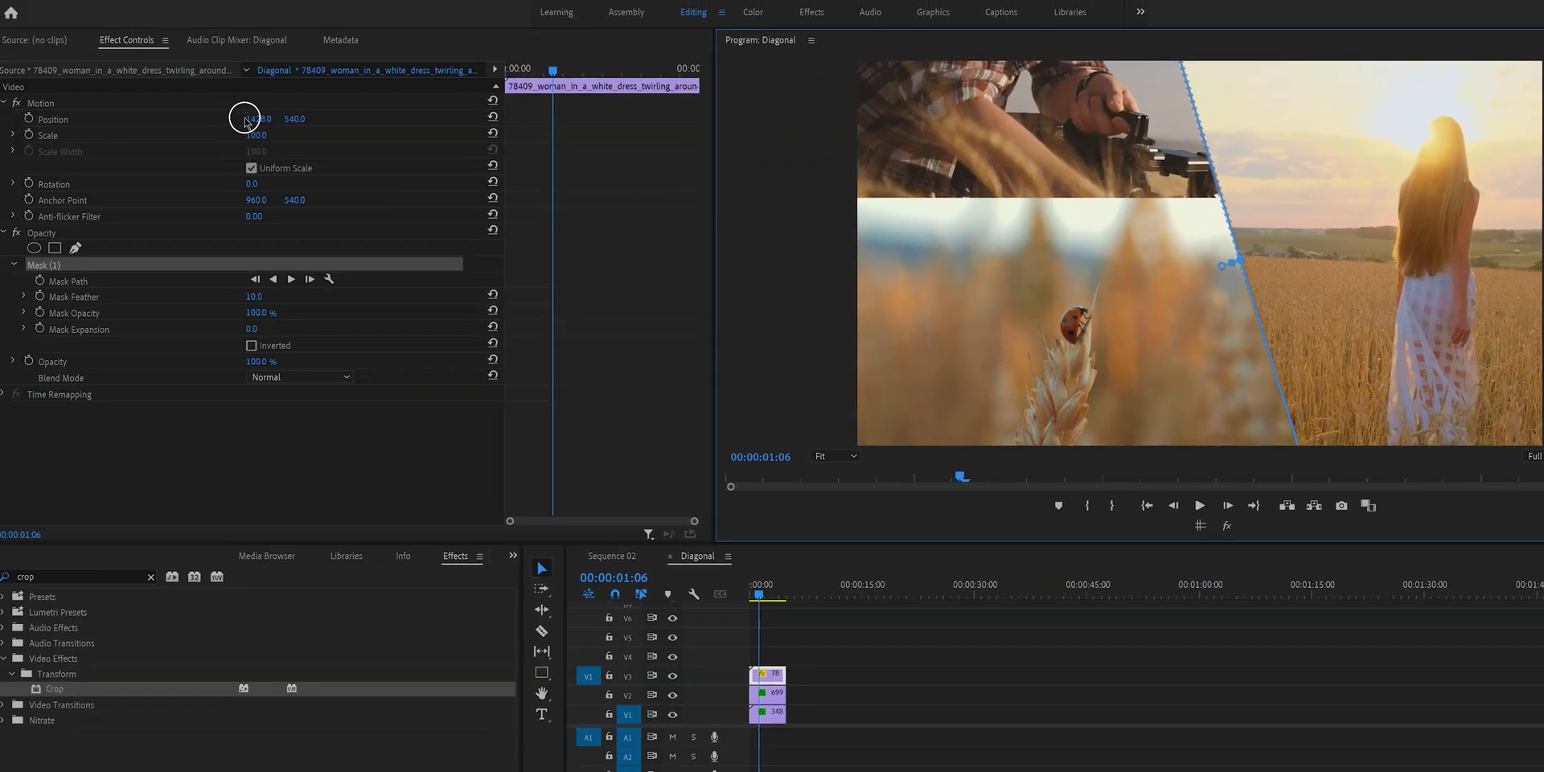
{"action": "left_click_drag", "start_coordinate": [245, 120], "coordinate": [205, 124]}
{"action": "left_click_drag", "start_coordinate": [1340, 211], "coordinate": [1361, 210]}
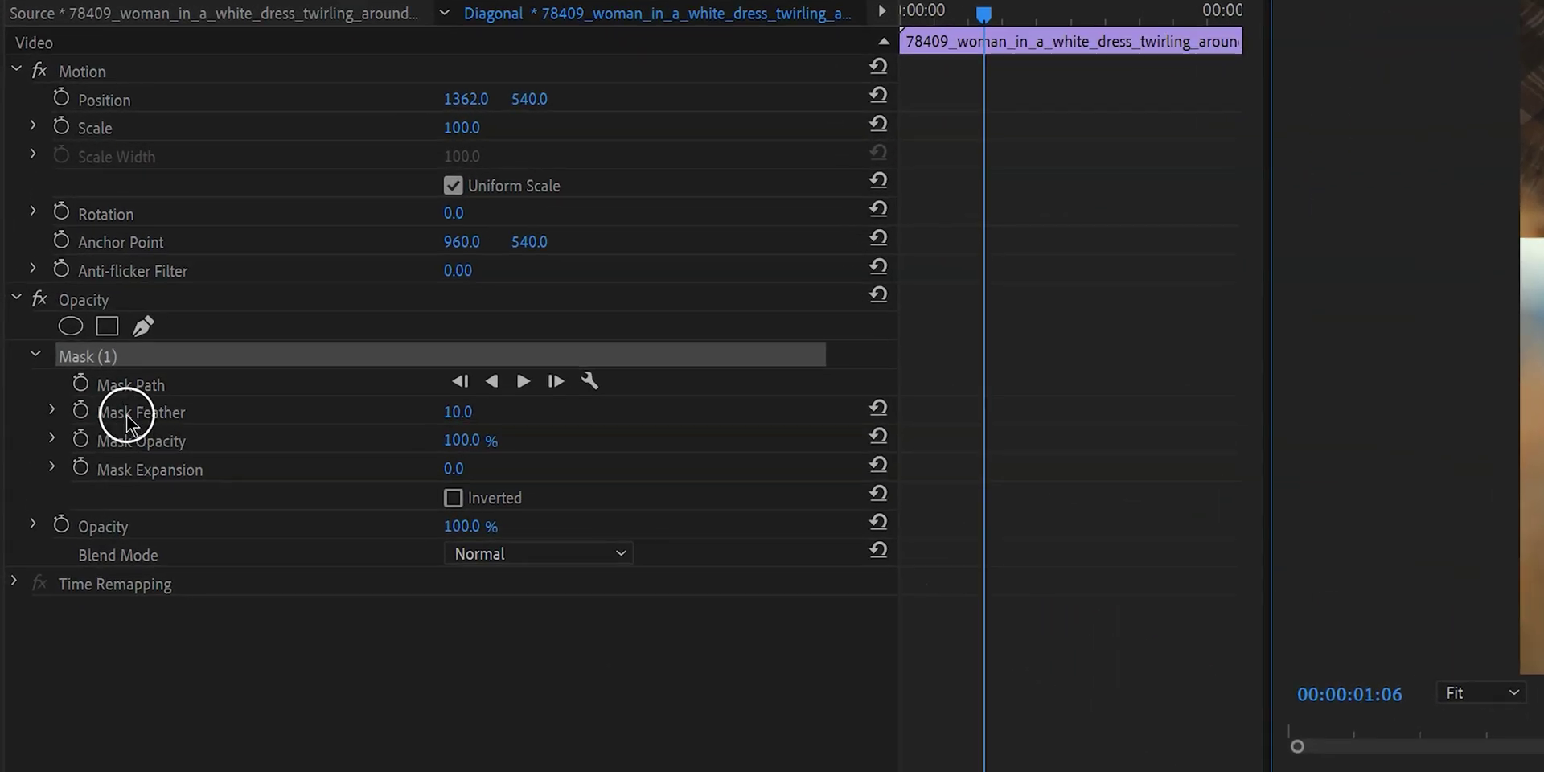
{"action": "left_click_drag", "start_coordinate": [462, 424], "coordinate": [345, 424]}
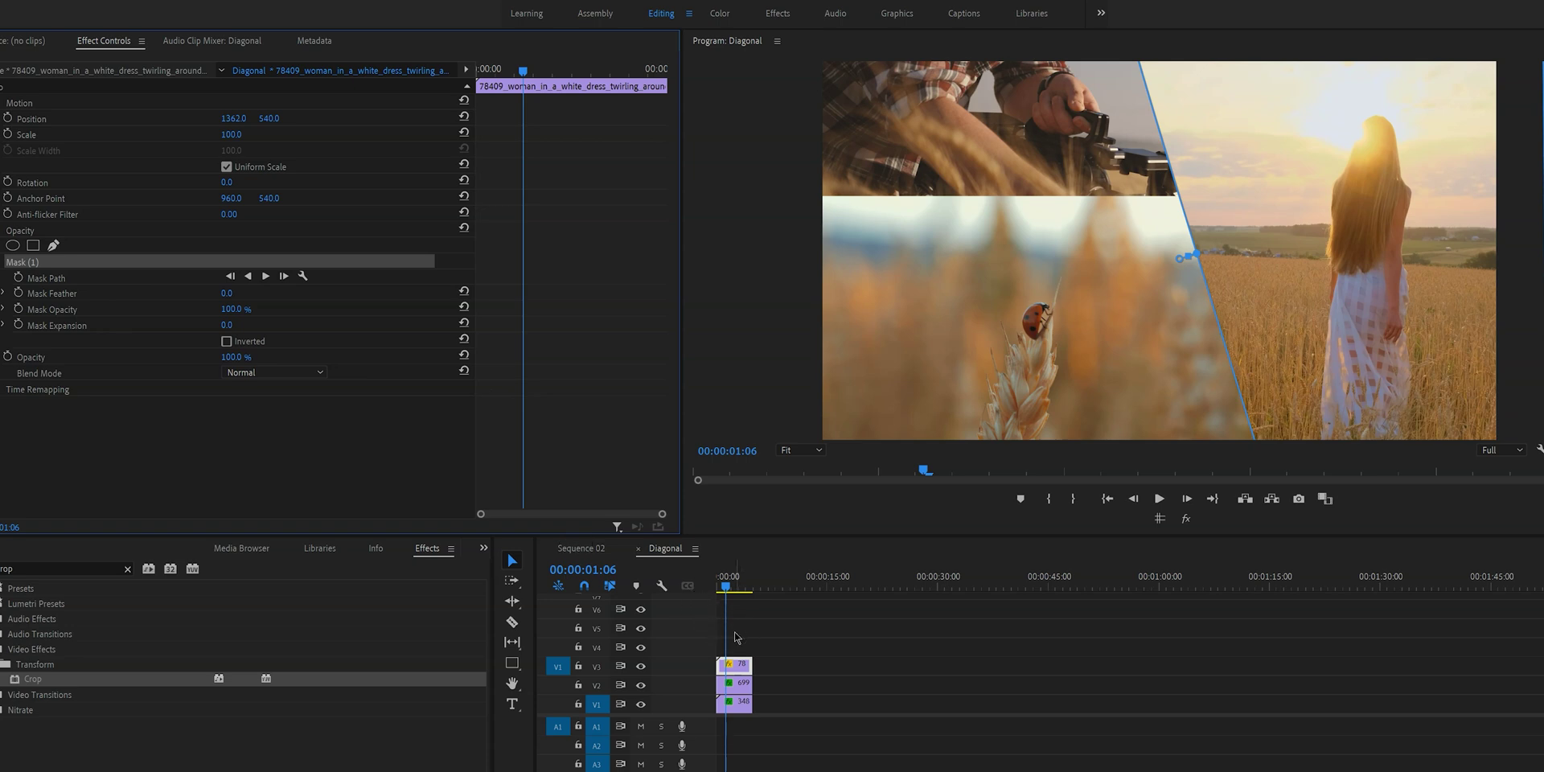
{"action": "left_click", "coordinate": [739, 689]}
{"action": "left_click", "coordinate": [739, 691]}
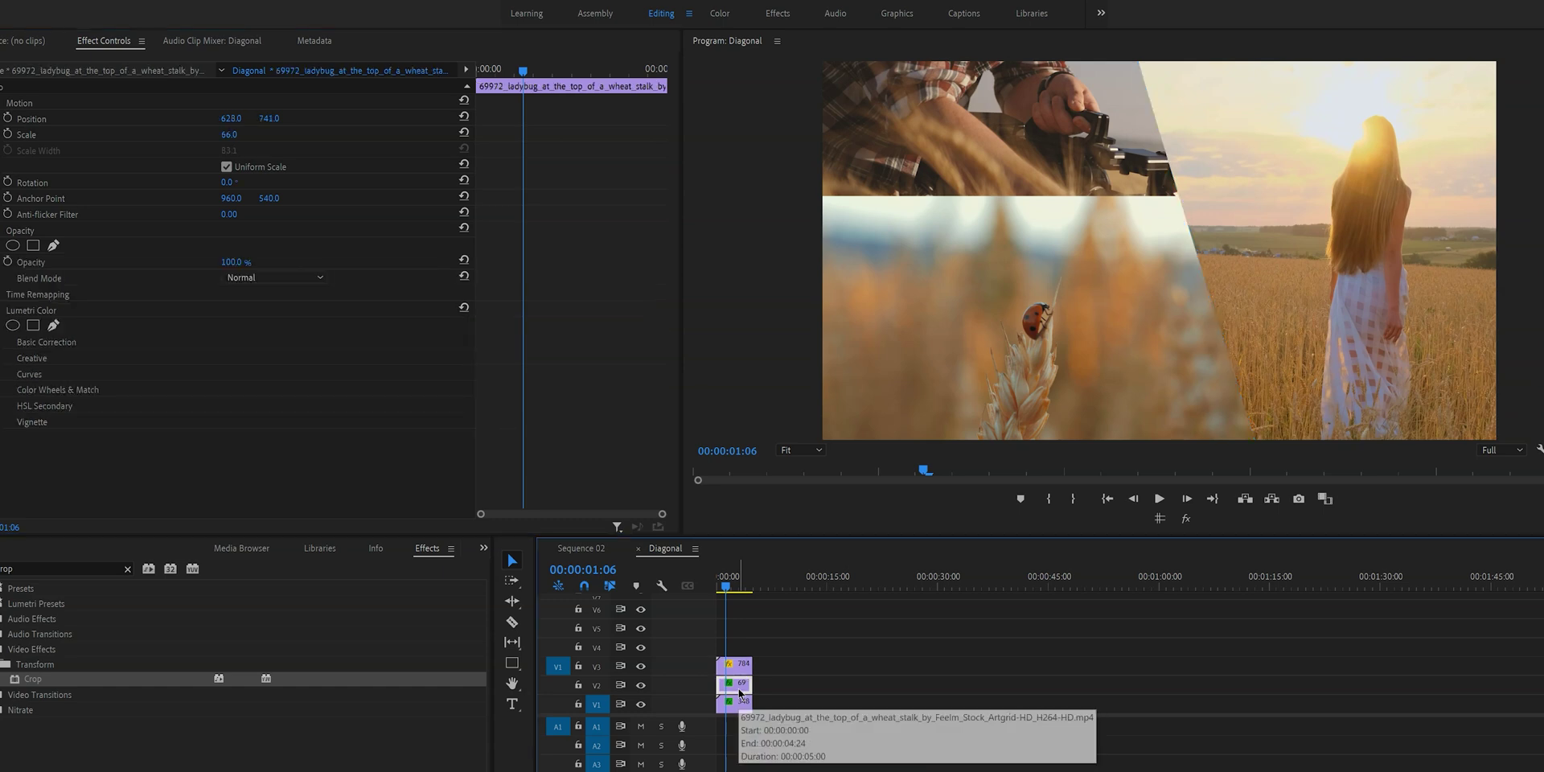